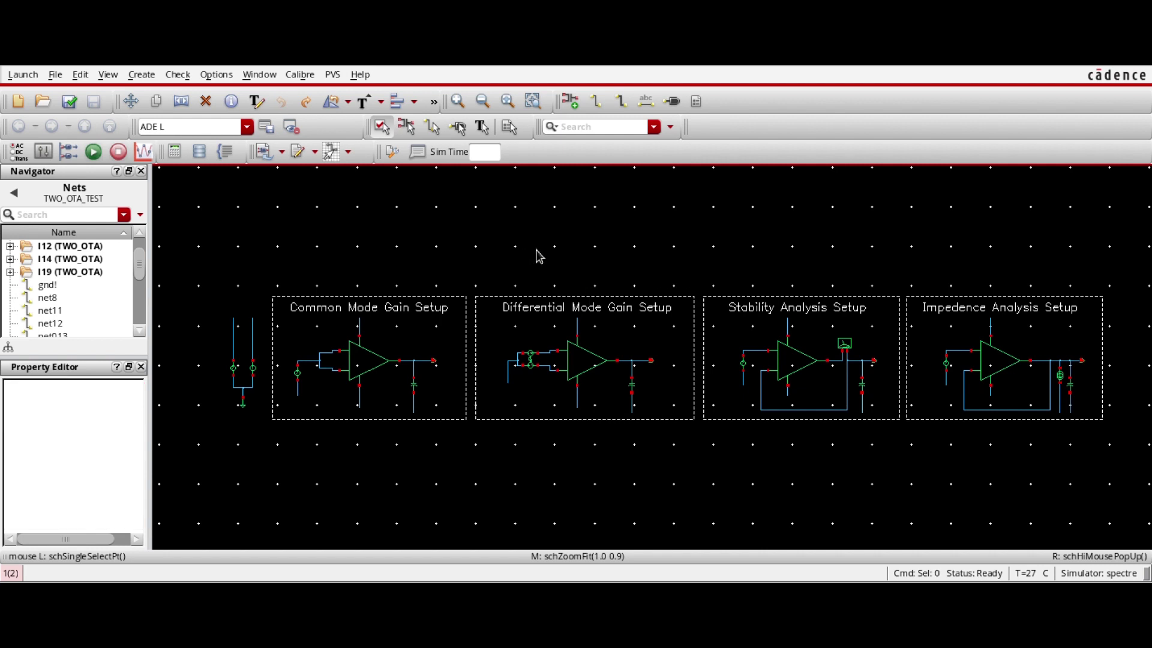
- Examine the testbench's four setups, looking closely at the sources, amplifier I12 and load of the Differential Mode Gain Setup
{"action": "scroll", "coordinate": [535, 255], "scroll_direction": "down", "scroll_amount": 3, "text": "ctrl"}
{"action": "scroll", "coordinate": [470, 264], "scroll_direction": "up", "scroll_amount": 3, "text": "ctrl"}
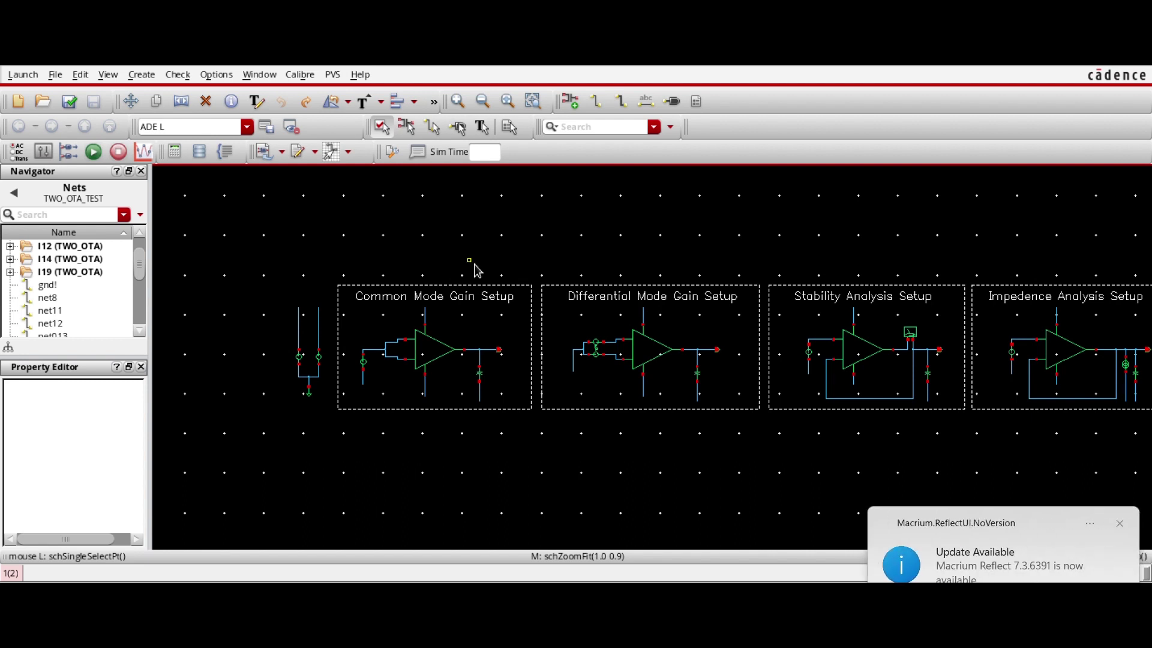
{"action": "left_click", "coordinate": [1121, 524]}
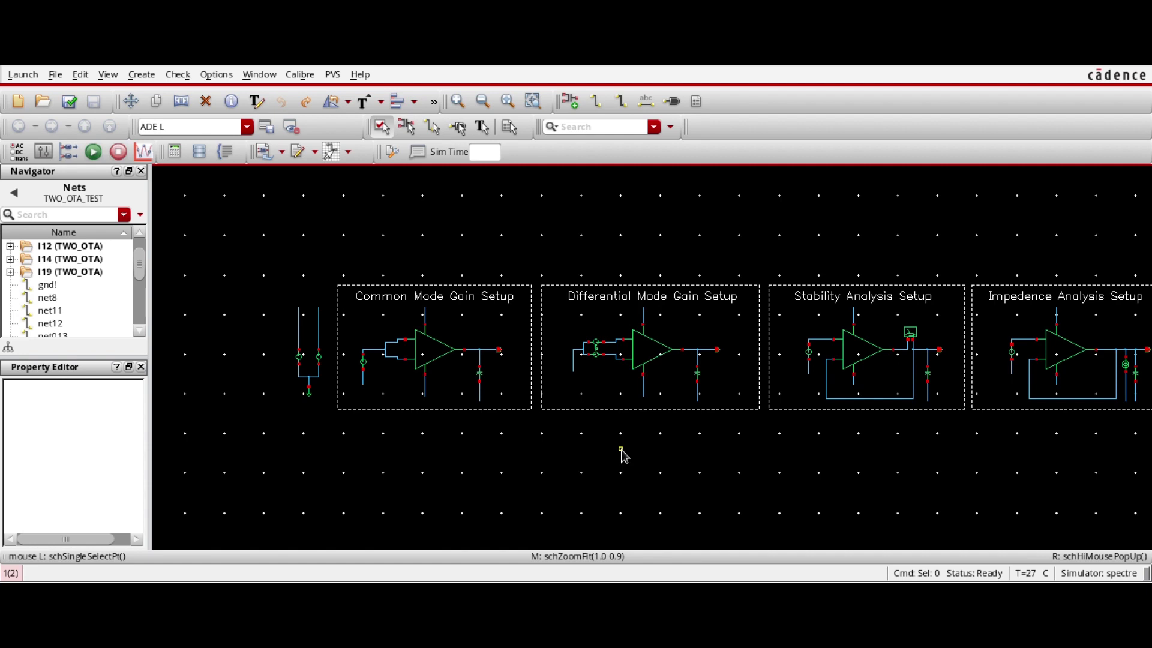
{"action": "scroll", "coordinate": [647, 375], "scroll_direction": "up", "scroll_amount": 1, "text": "ctrl"}
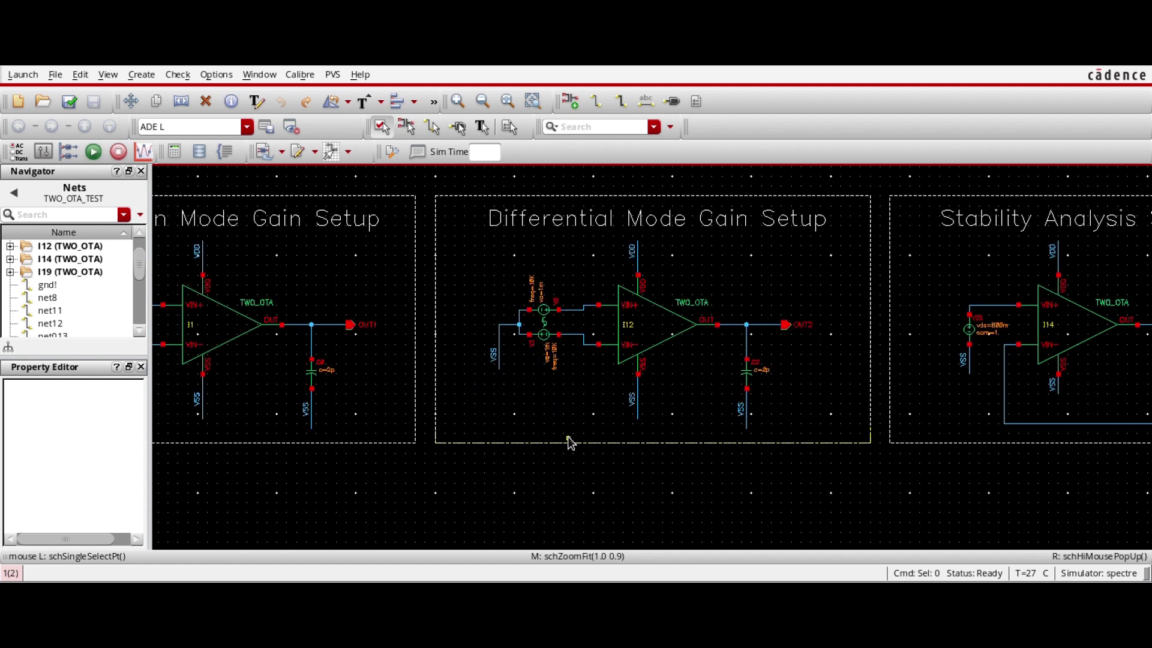
{"action": "scroll", "coordinate": [568, 435], "scroll_direction": "down", "scroll_amount": 1, "text": "ctrl"}
{"action": "scroll", "coordinate": [599, 393], "scroll_direction": "up", "scroll_amount": 1, "text": "ctrl"}
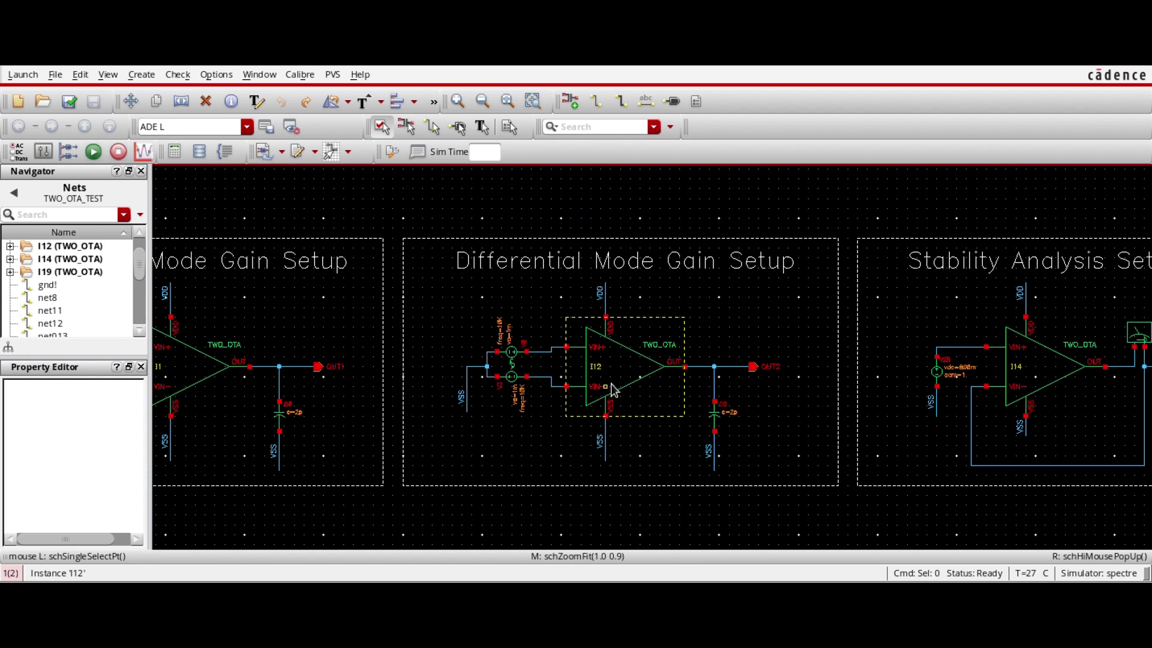
{"action": "scroll", "coordinate": [658, 372], "scroll_direction": "up", "scroll_amount": 1, "text": "ctrl"}
{"action": "scroll", "coordinate": [658, 372], "scroll_direction": "down", "scroll_amount": 1, "text": "ctrl"}
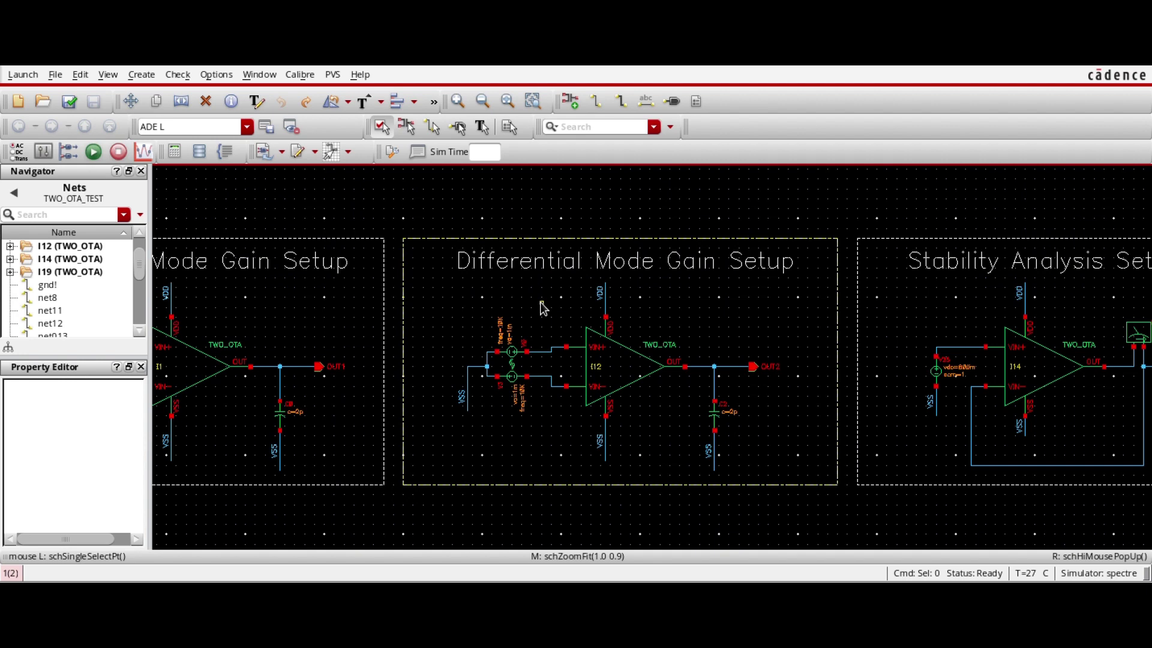
{"action": "scroll", "coordinate": [547, 303], "scroll_direction": "down", "scroll_amount": 1, "text": "ctrl"}
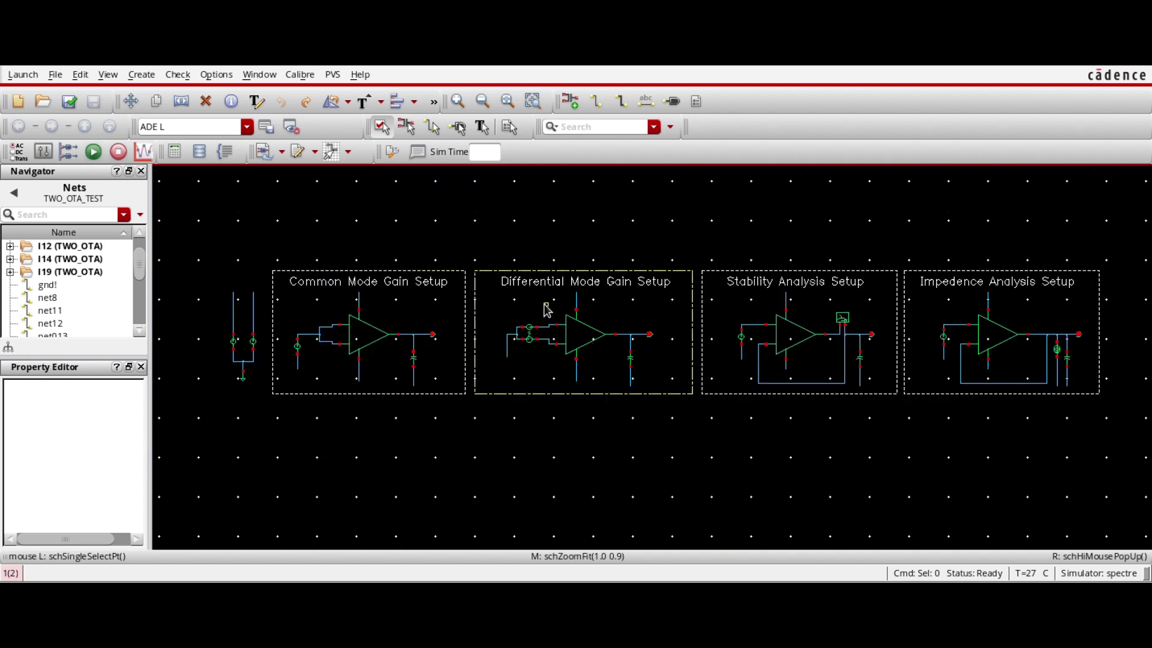
{"action": "scroll", "coordinate": [357, 289], "scroll_direction": "up", "scroll_amount": 1, "text": "ctrl"}
{"action": "scroll", "coordinate": [357, 289], "scroll_direction": "down", "scroll_amount": 1, "text": "ctrl"}
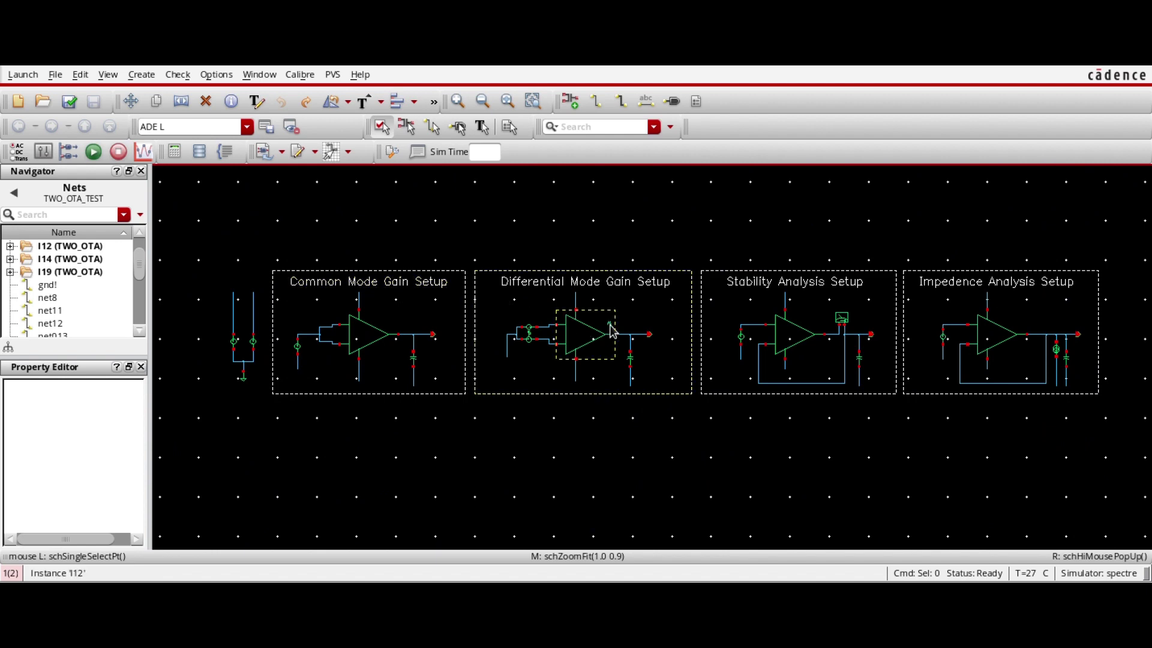
{"action": "scroll", "coordinate": [611, 330], "scroll_direction": "up", "scroll_amount": 3, "text": "ctrl"}
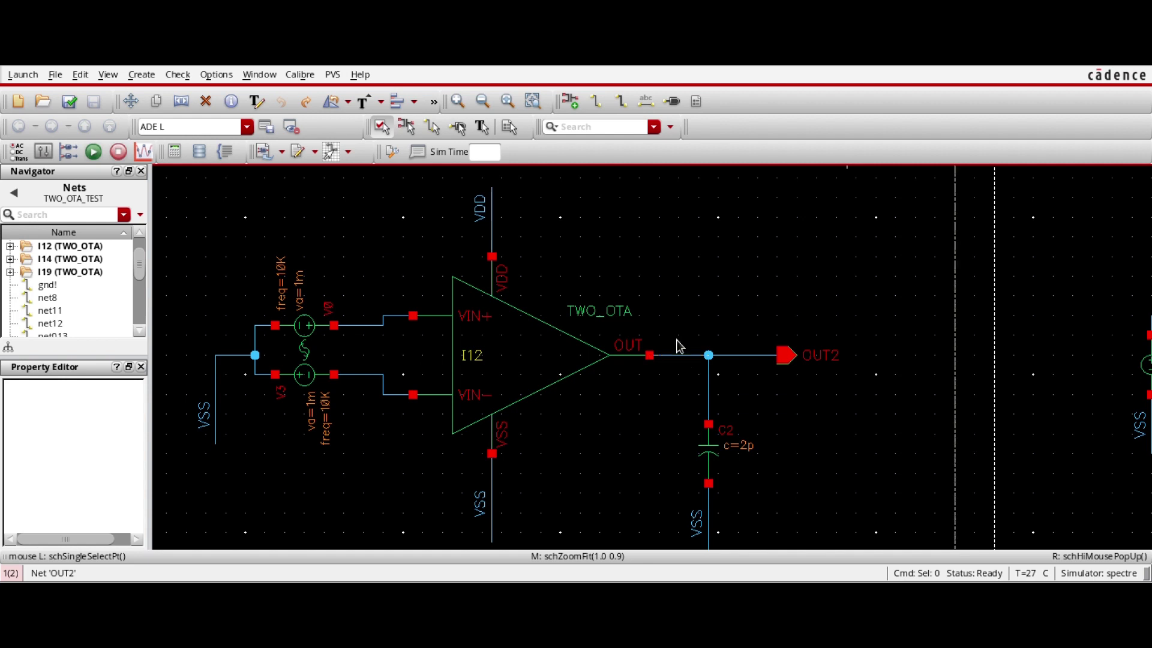
{"action": "scroll", "coordinate": [627, 351], "scroll_direction": "down", "scroll_amount": 3, "text": "ctrl"}
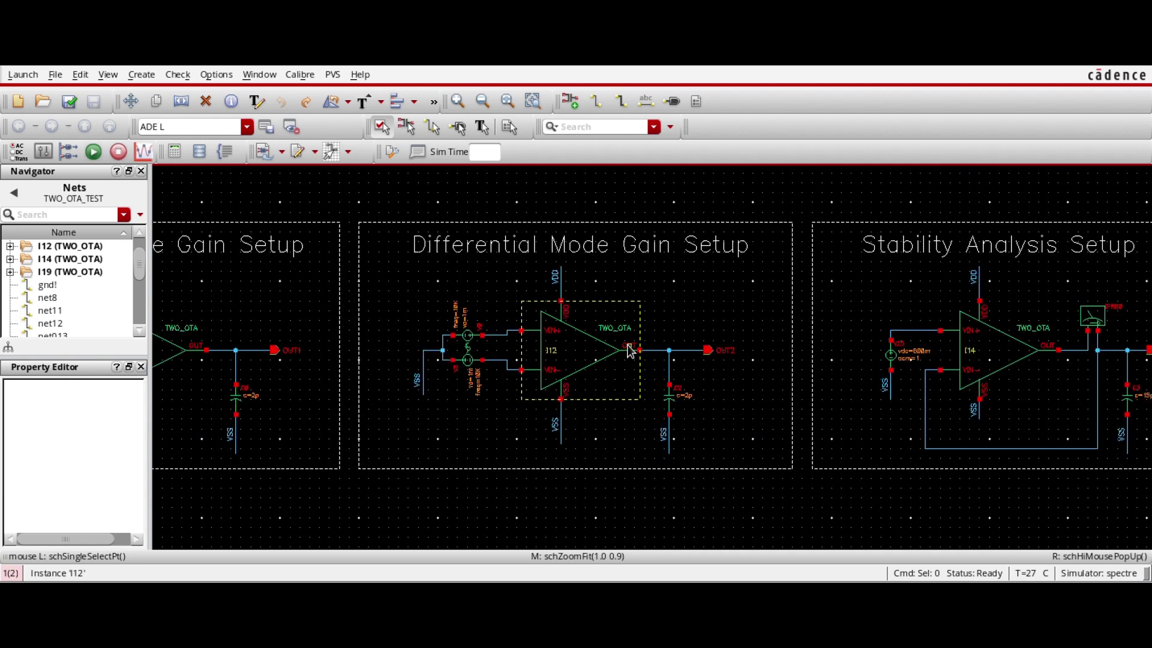
- Examine the Common Mode Gain Setup, including source V20, the tied inputs of amplifier I1 and the load capacitor at OUT1
{"action": "scroll", "coordinate": [336, 352], "scroll_direction": "up", "scroll_amount": 2, "text": "ctrl"}
{"action": "scroll", "coordinate": [336, 352], "scroll_direction": "up", "scroll_amount": 2, "text": "ctrl"}
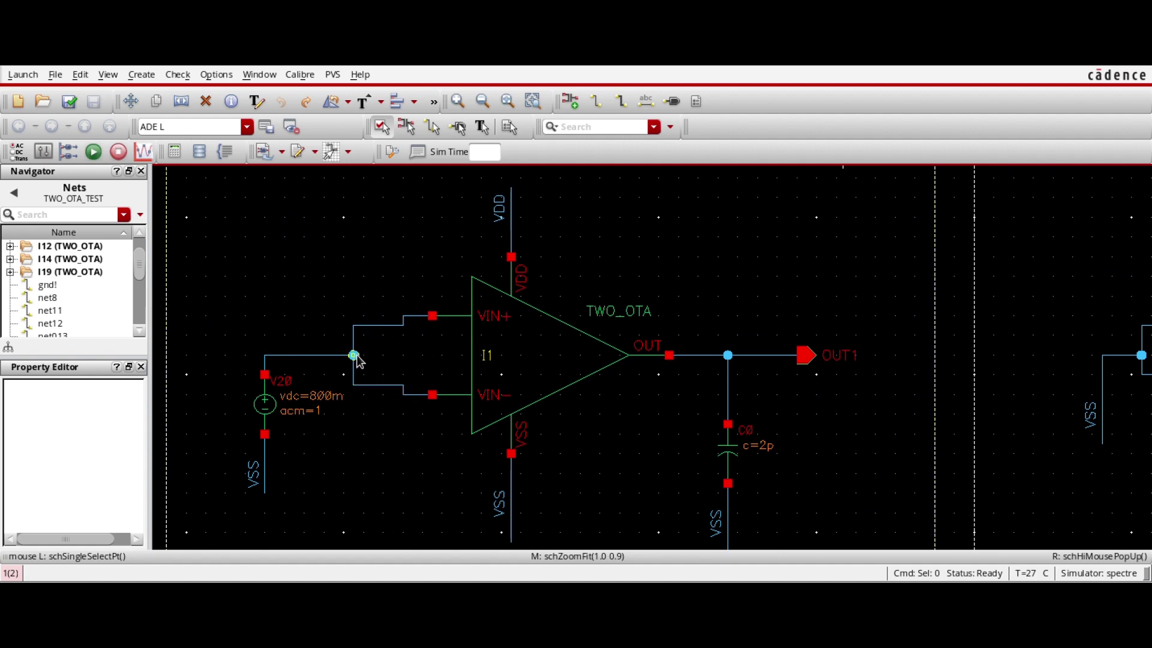
{"action": "scroll", "coordinate": [311, 393], "scroll_direction": "down", "scroll_amount": 2, "text": "ctrl"}
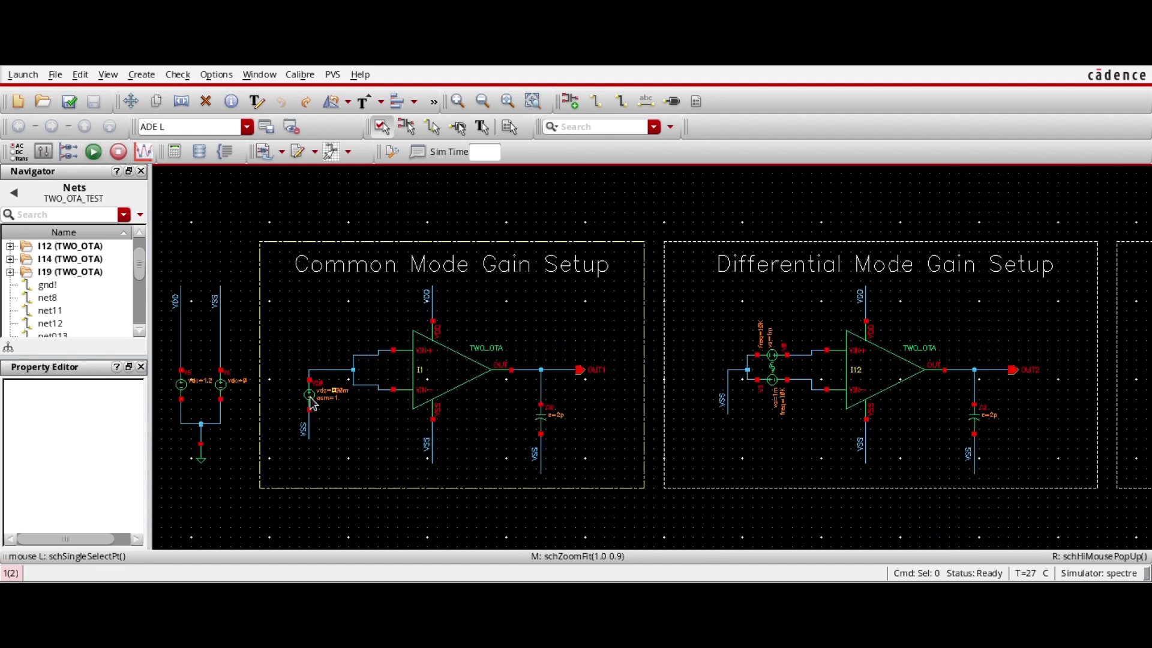
{"action": "scroll", "coordinate": [310, 397], "scroll_direction": "up", "scroll_amount": 2, "text": "ctrl"}
{"action": "scroll", "coordinate": [325, 393], "scroll_direction": "up", "scroll_amount": 2, "text": "ctrl"}
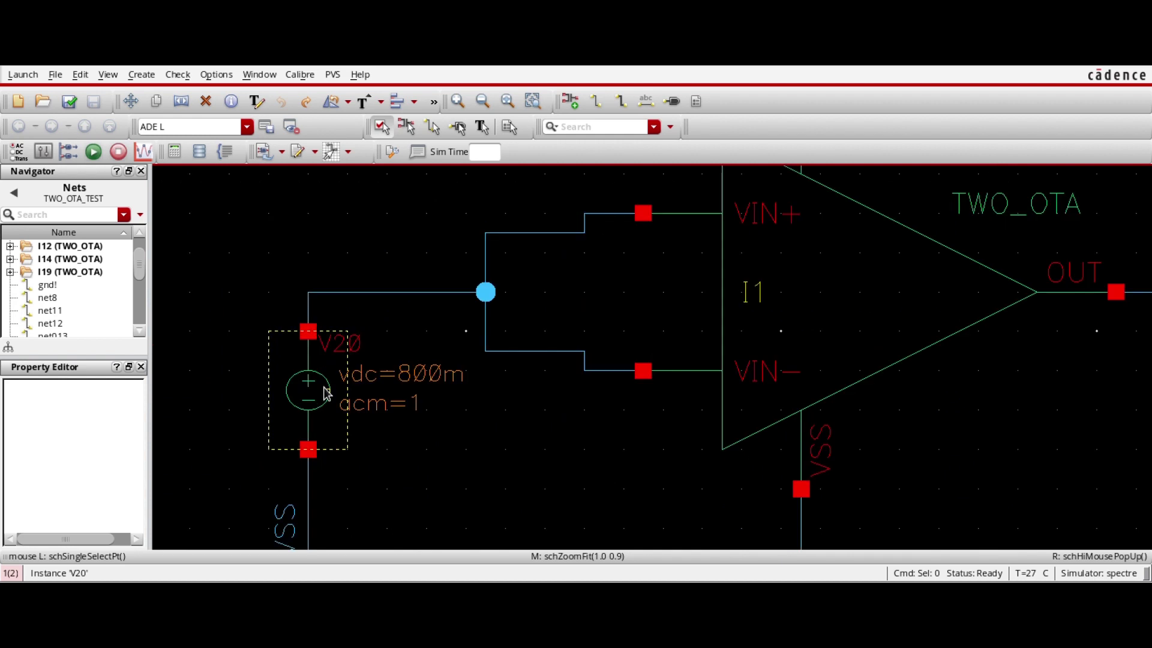
{"action": "scroll", "coordinate": [330, 390], "scroll_direction": "down", "scroll_amount": 2, "text": "ctrl"}
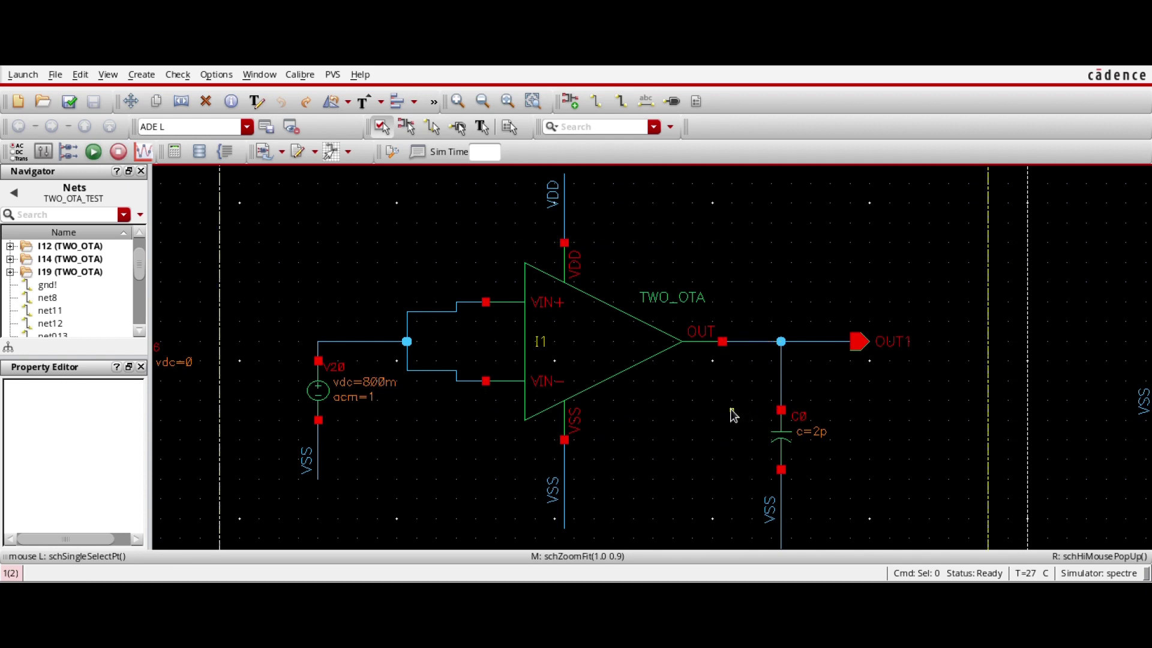
{"action": "scroll", "coordinate": [731, 414], "scroll_direction": "down", "scroll_amount": 1, "text": "ctrl"}
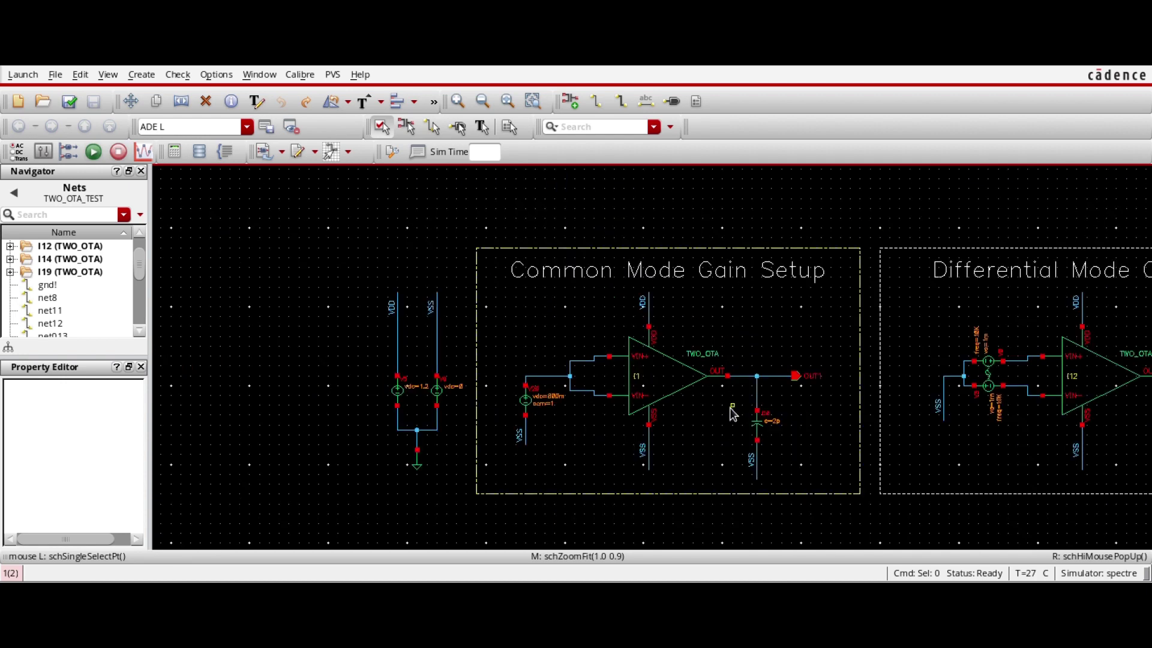
{"action": "scroll", "coordinate": [732, 414], "scroll_direction": "up", "scroll_amount": 1, "text": "ctrl"}
{"action": "scroll", "coordinate": [731, 414], "scroll_direction": "down", "scroll_amount": 1, "text": "ctrl"}
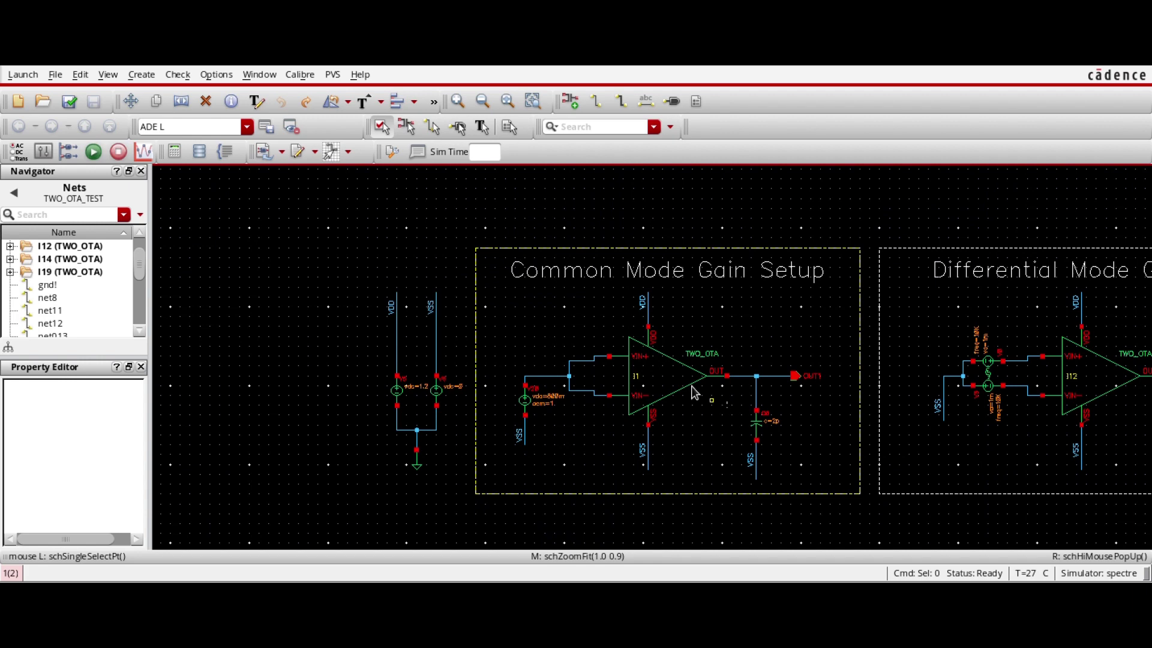
- Compare the Common Mode Gain Setup with the Differential Mode Gain Setup beside it
{"action": "scroll", "coordinate": [648, 376], "scroll_direction": "down", "scroll_amount": 1}
{"action": "scroll", "coordinate": [744, 373], "scroll_direction": "up", "scroll_amount": 1}
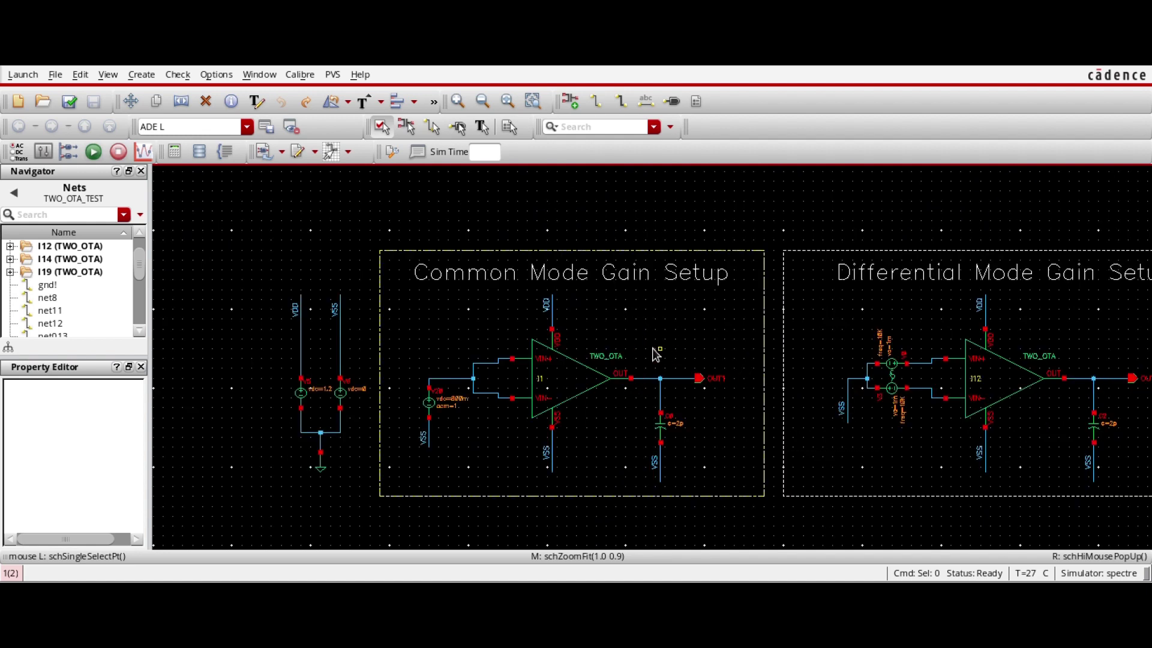
{"action": "scroll", "coordinate": [654, 345], "scroll_direction": "down", "scroll_amount": 1}
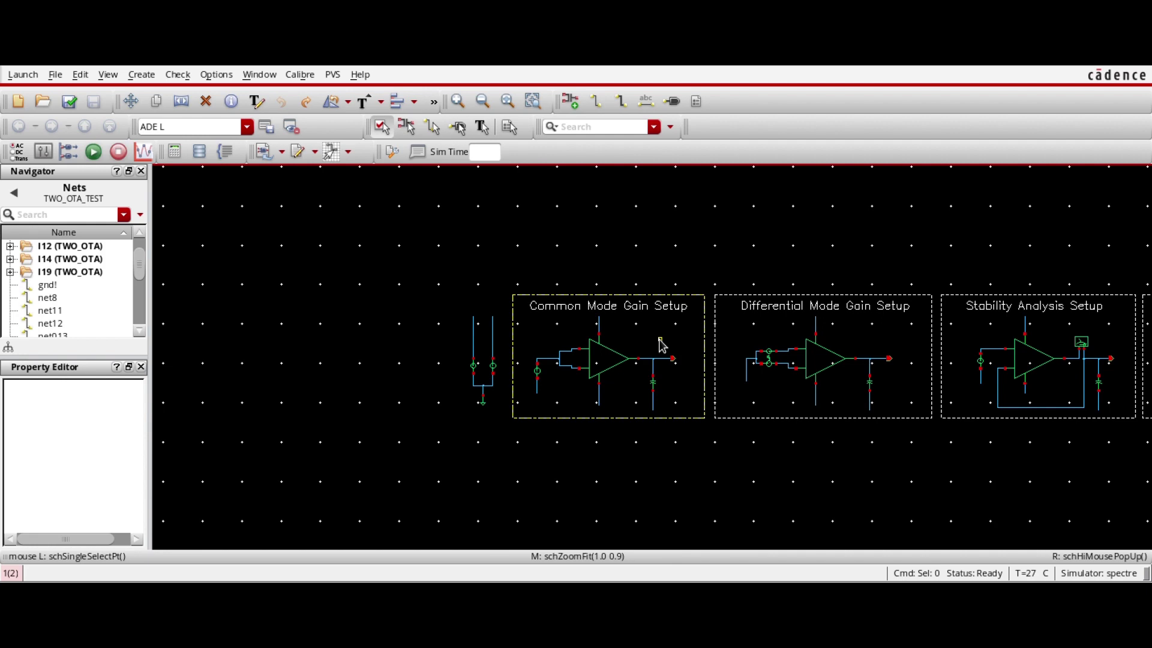
{"action": "scroll", "coordinate": [660, 345], "scroll_direction": "up", "scroll_amount": 1}
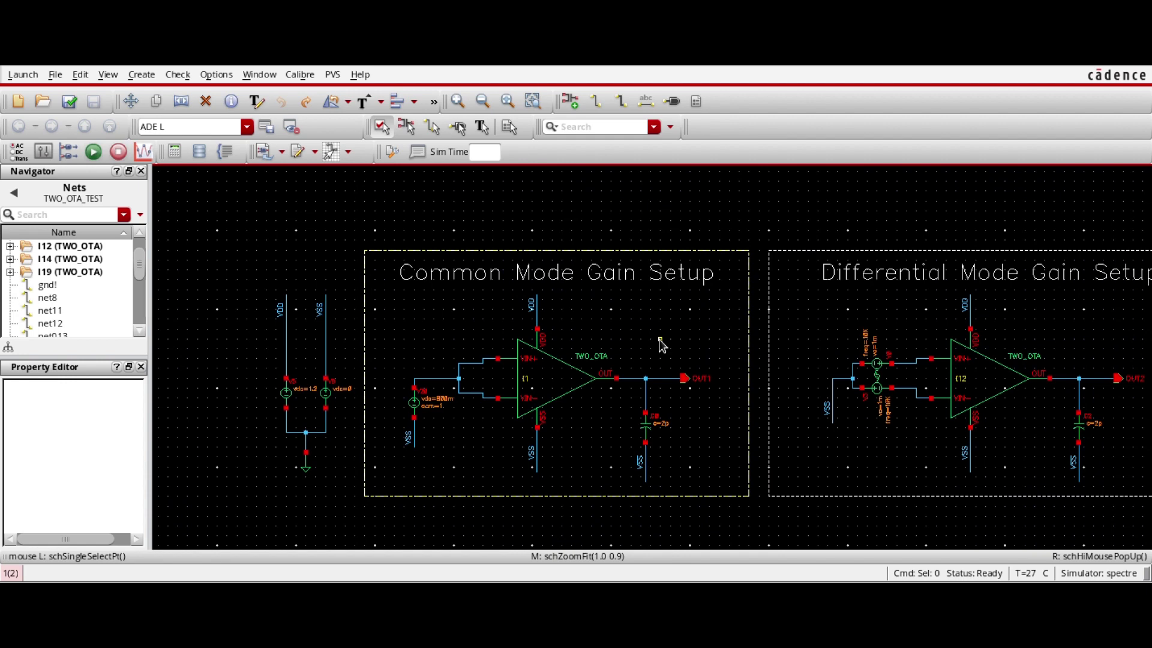
{"action": "scroll", "coordinate": [597, 336], "scroll_direction": "down", "scroll_amount": 1}
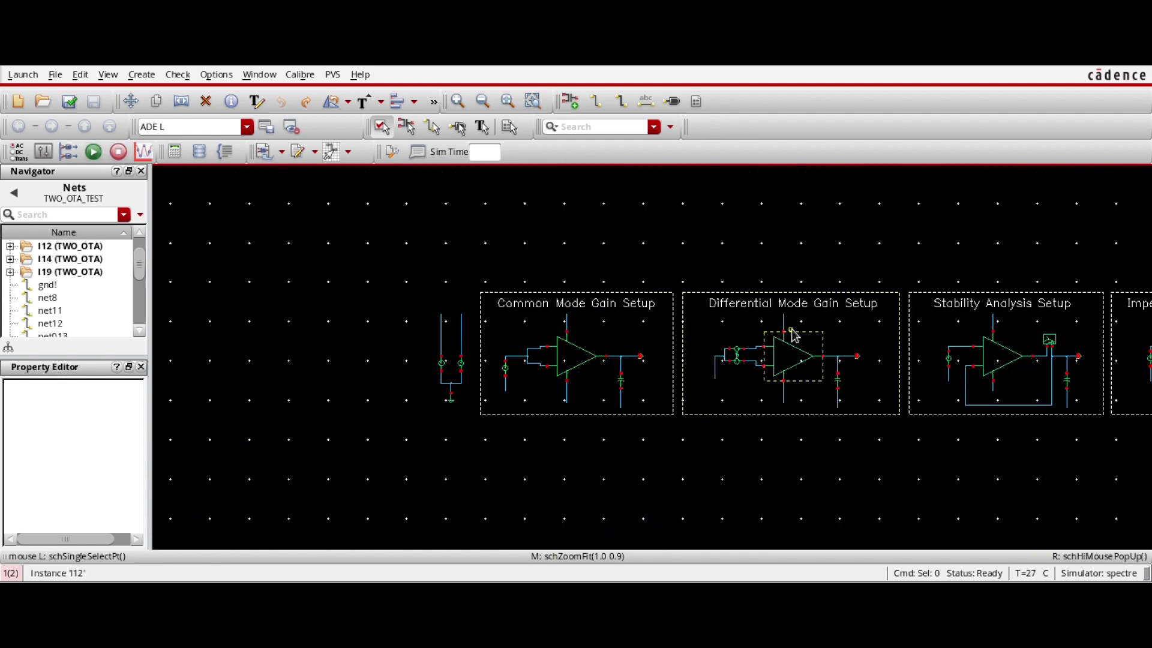
{"action": "scroll", "coordinate": [825, 324], "scroll_direction": "up", "scroll_amount": 1}
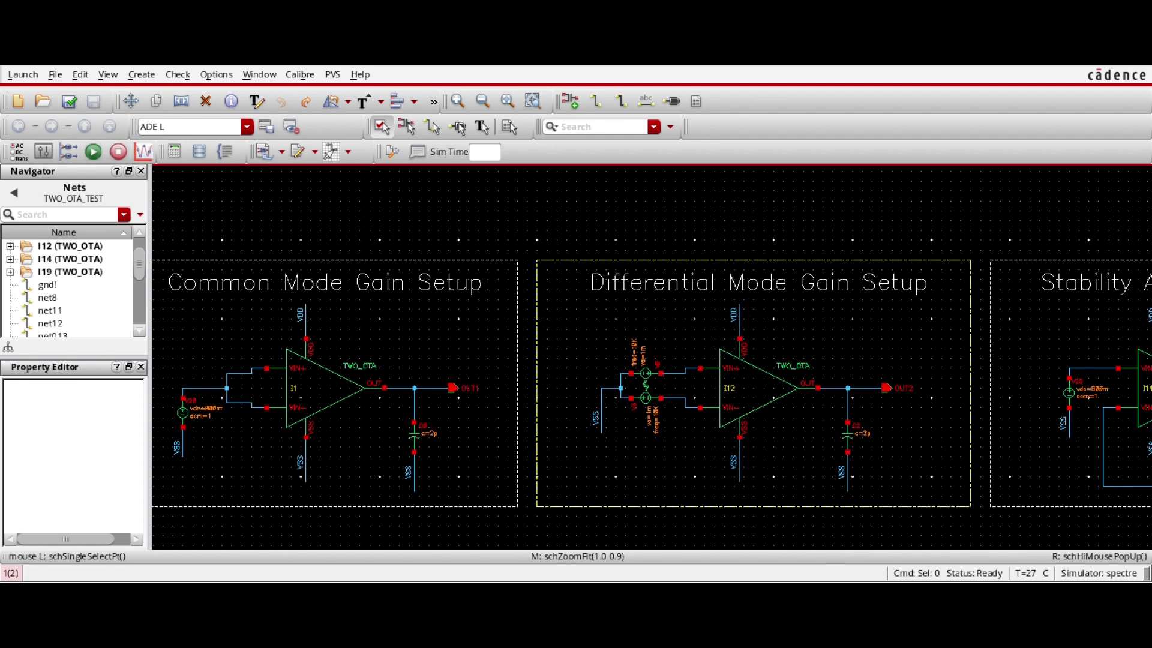
{"action": "scroll", "coordinate": [653, 322], "scroll_direction": "down", "scroll_amount": 1}
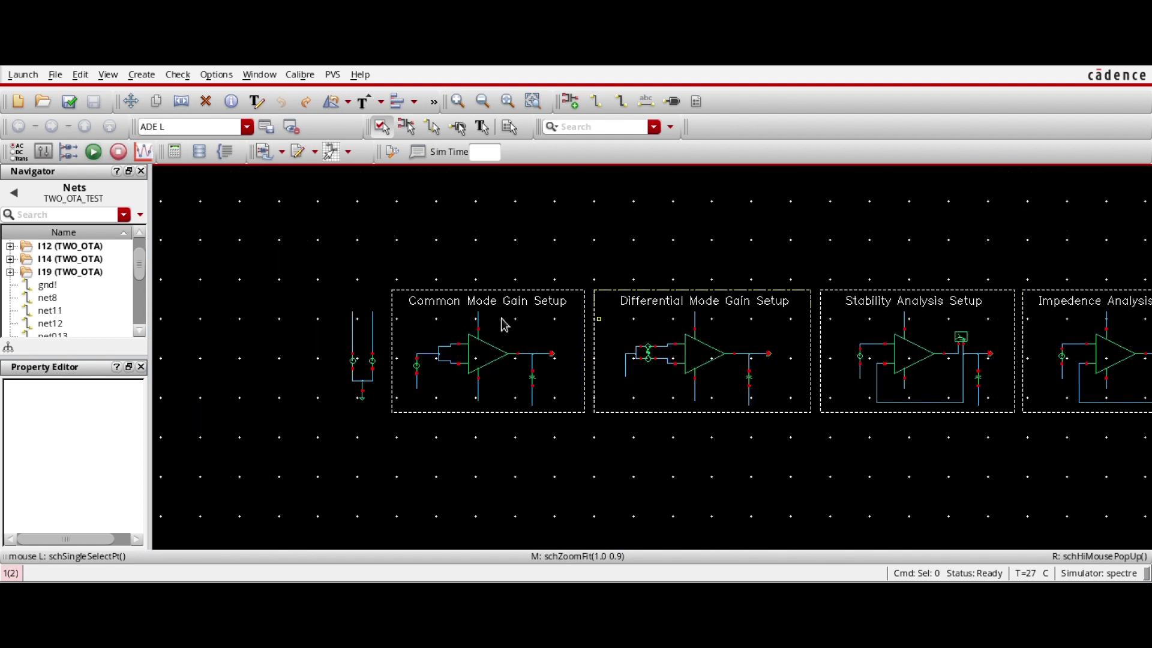
{"action": "scroll", "coordinate": [509, 324], "scroll_direction": "up", "scroll_amount": 1}
{"action": "scroll", "coordinate": [509, 324], "scroll_direction": "down", "scroll_amount": 1}
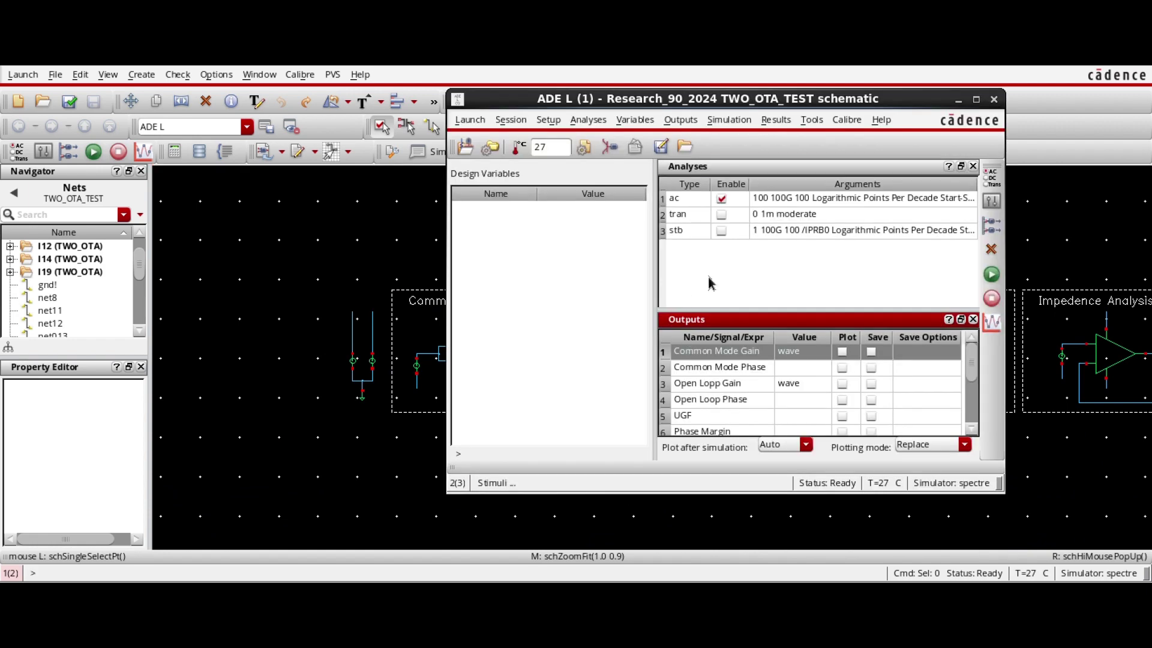
- Review the analyses and outputs listed in ADE L, and check the sweep settings of the ac analysis
{"action": "left_click", "coordinate": [710, 281]}
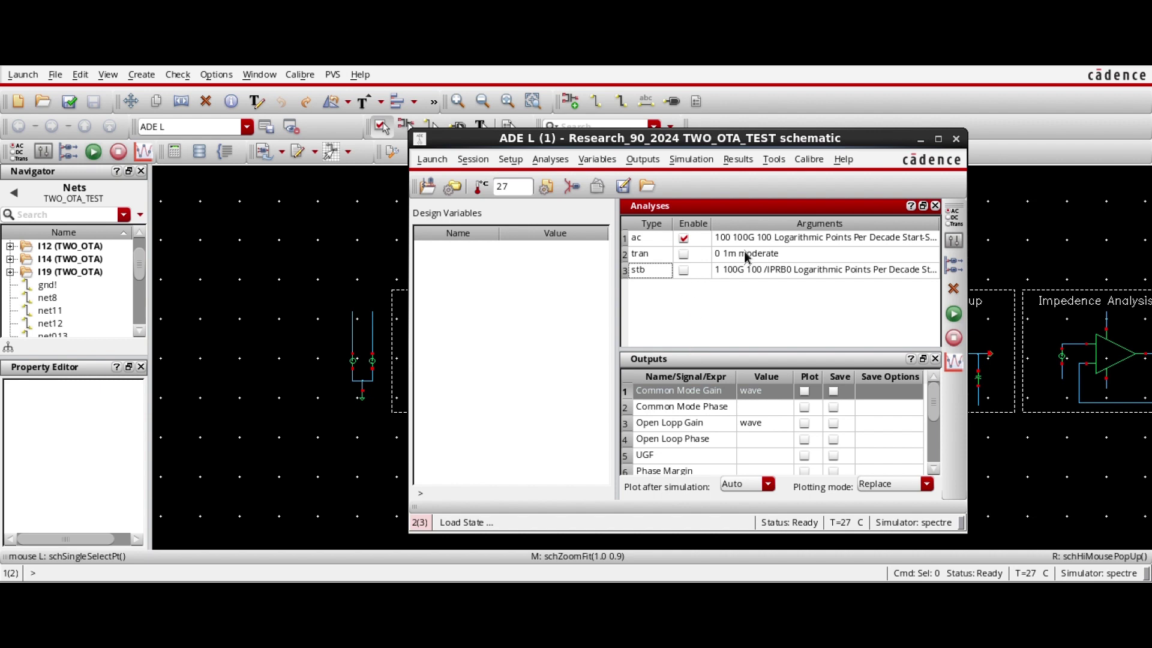
{"action": "left_click", "coordinate": [730, 417]}
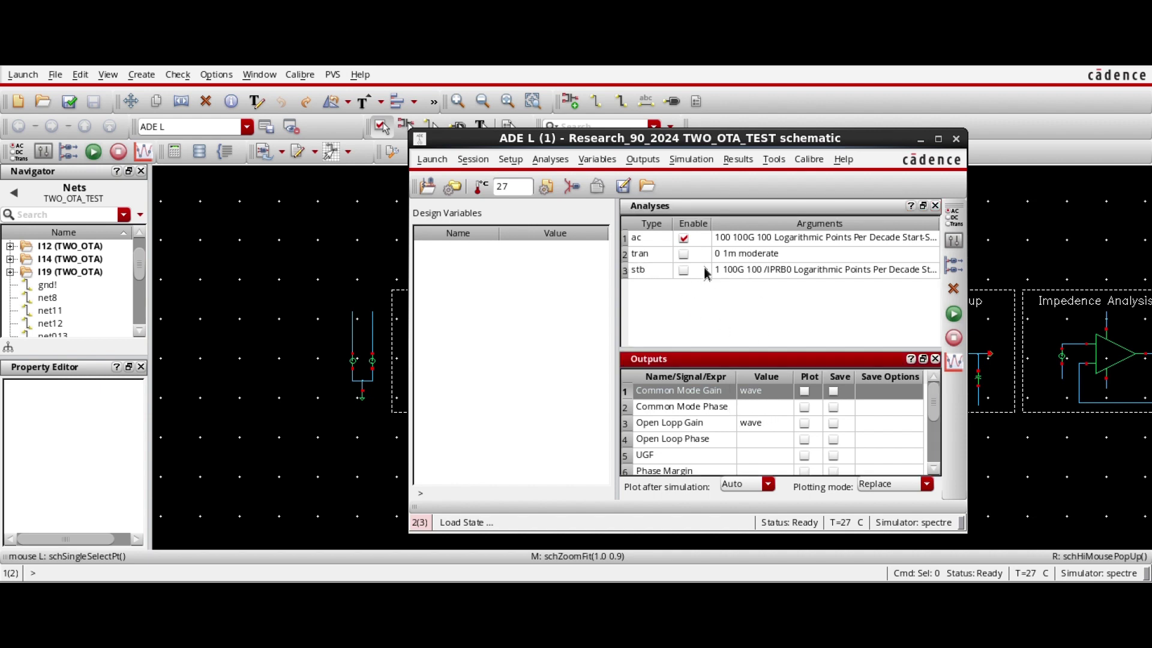
{"action": "left_click", "coordinate": [690, 282]}
{"action": "left_click", "coordinate": [703, 408]}
{"action": "left_click", "coordinate": [699, 407]}
{"action": "left_click", "coordinate": [706, 395]}
{"action": "left_click", "coordinate": [724, 239]}
{"action": "right_click", "coordinate": [729, 237]}
{"action": "left_click", "coordinate": [750, 229]}
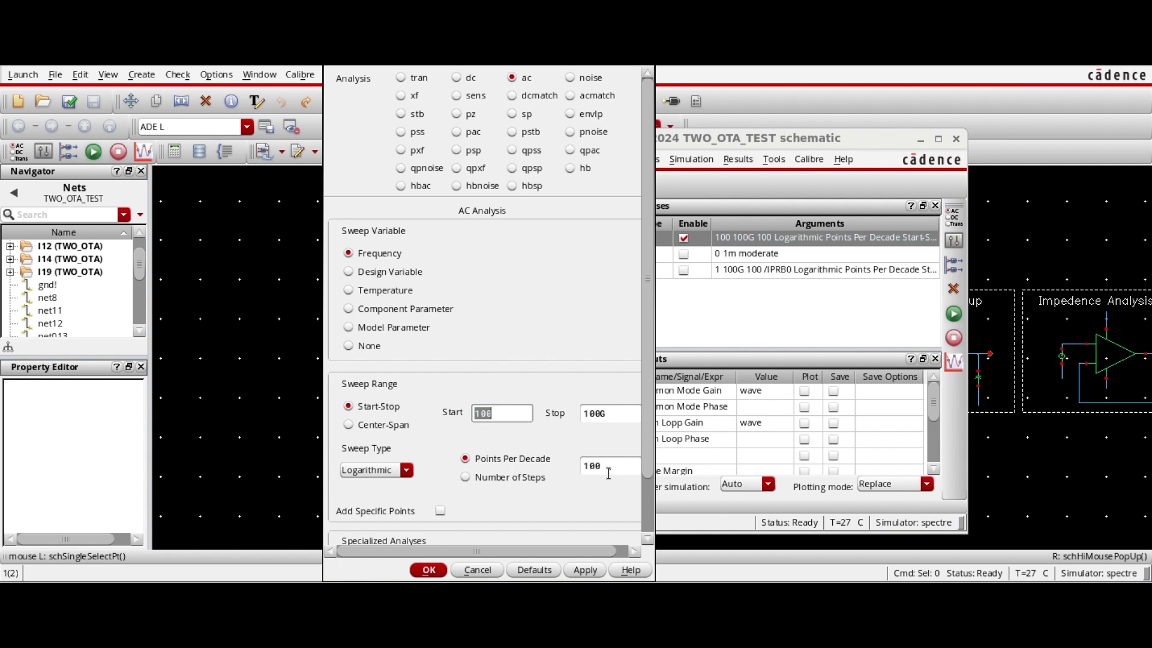
{"action": "left_click", "coordinate": [428, 570]}
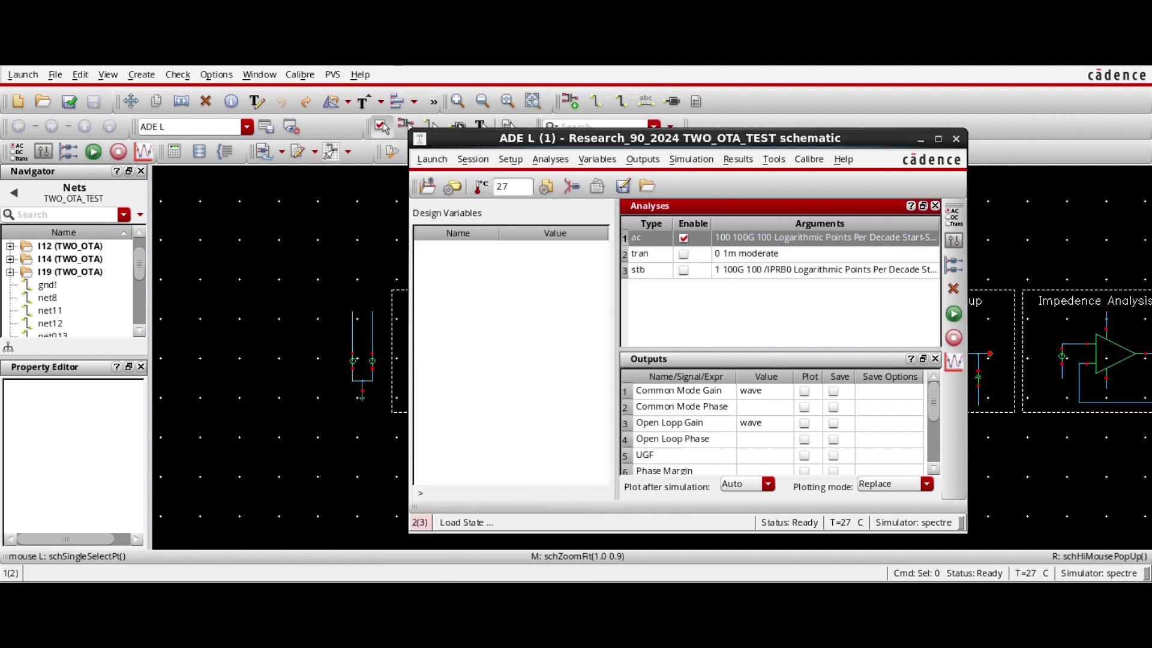
- Enable plotting of the Common Mode Gain output, run the simulation and close the graph after reading the low-frequency gain
{"action": "left_click", "coordinate": [696, 390]}
{"action": "left_click_drag", "start_coordinate": [699, 143], "coordinate": [533, 137]}
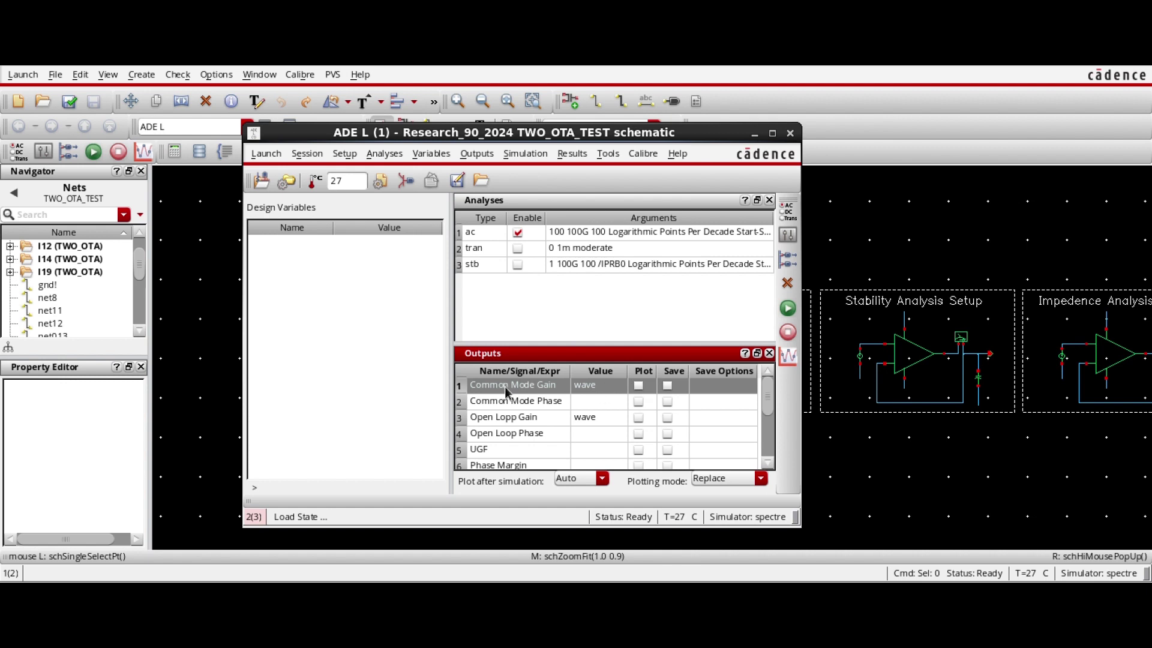
{"action": "left_click", "coordinate": [638, 385]}
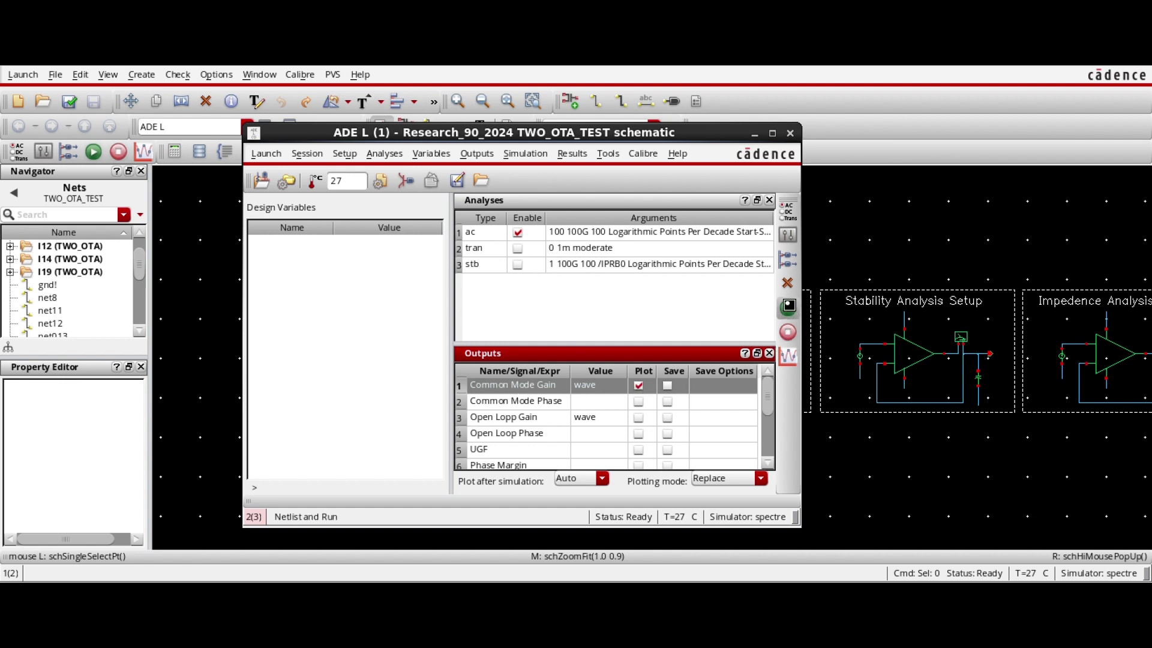
{"action": "left_click", "coordinate": [788, 309]}
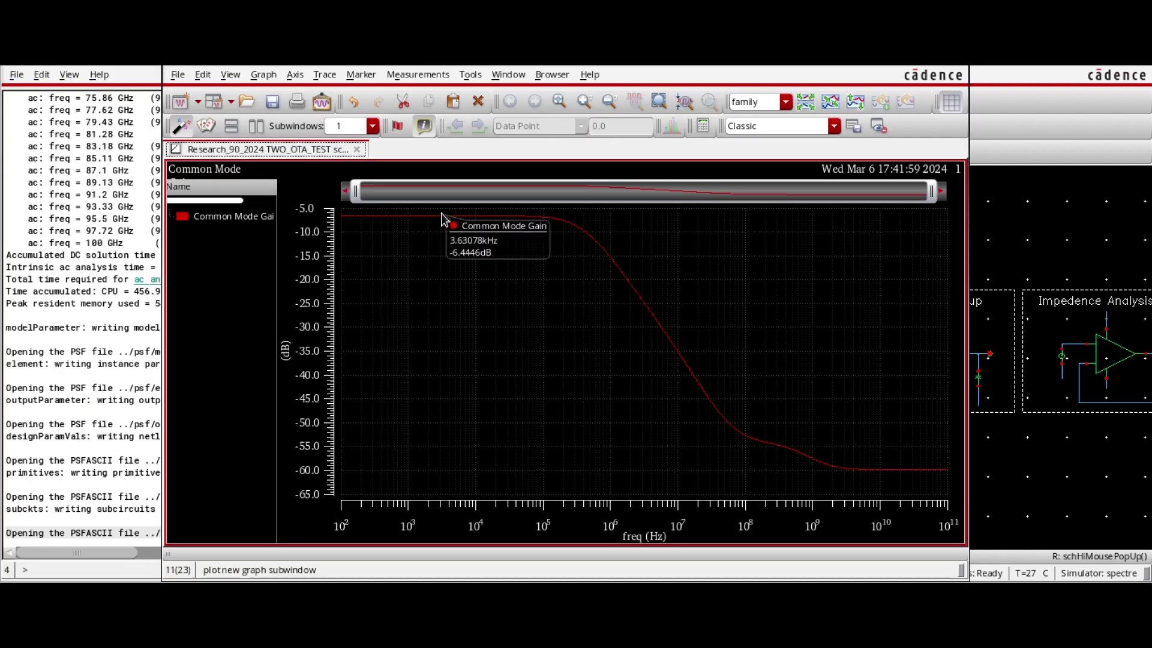
{"action": "mouse_move", "coordinate": [418, 220]}
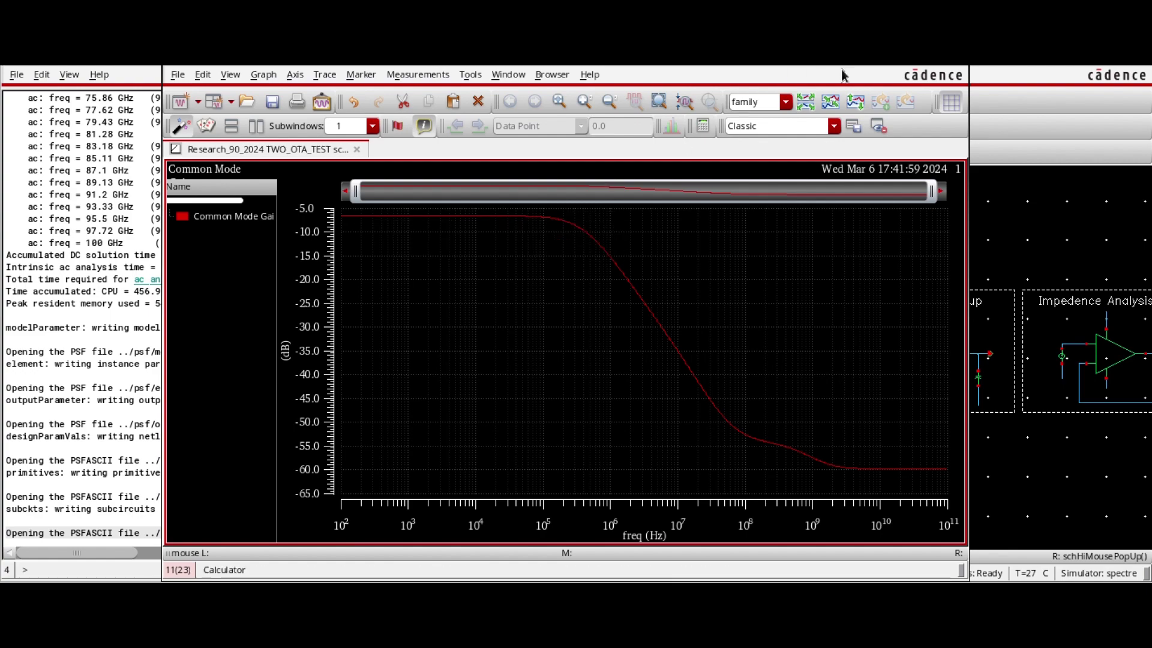
{"action": "key", "text": "ctrl+w"}
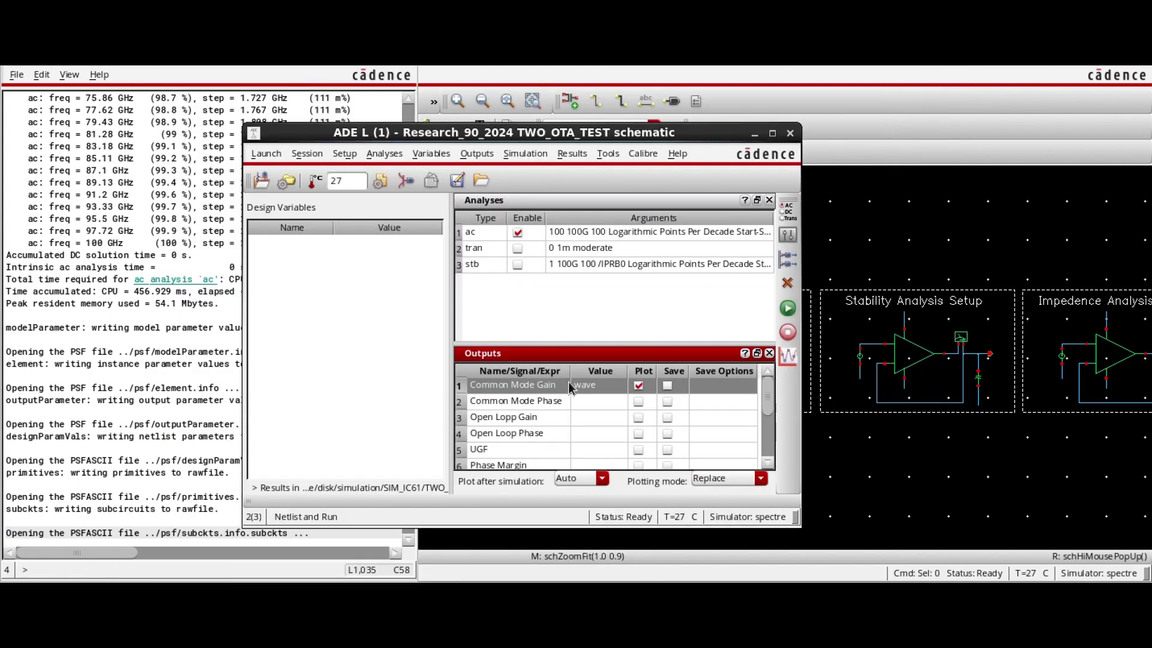
- Open the Common Mode Gain output's expression in the calculator and clear the expression buffer
{"action": "right_click", "coordinate": [540, 391]}
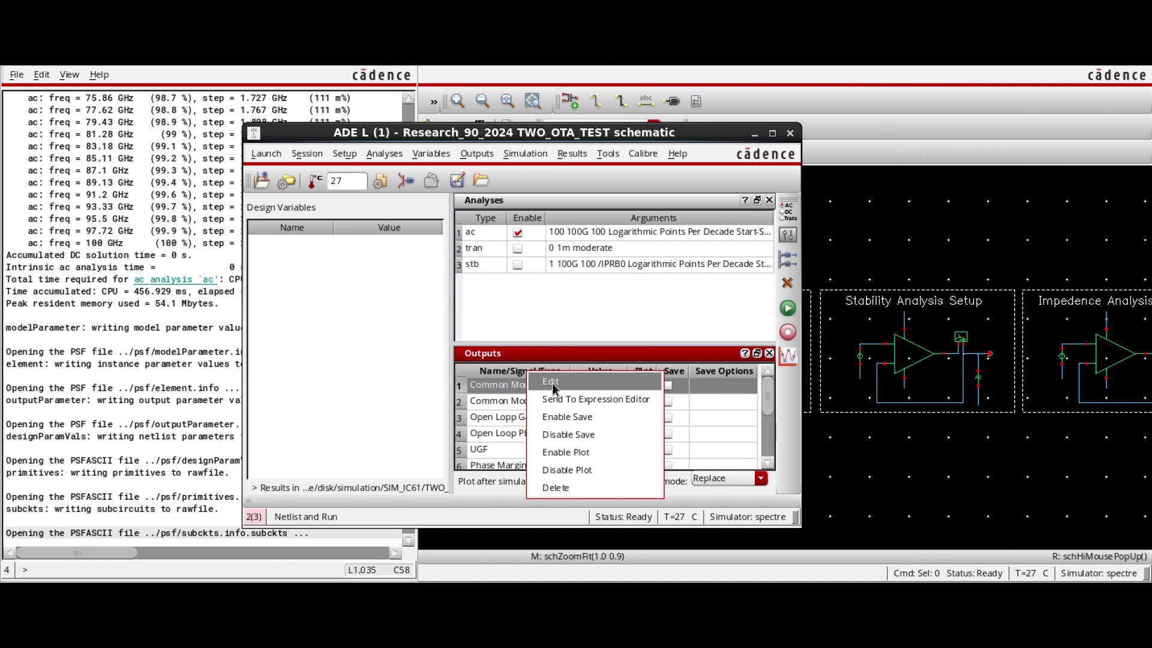
{"action": "left_click", "coordinate": [550, 382]}
{"action": "left_click", "coordinate": [414, 249]}
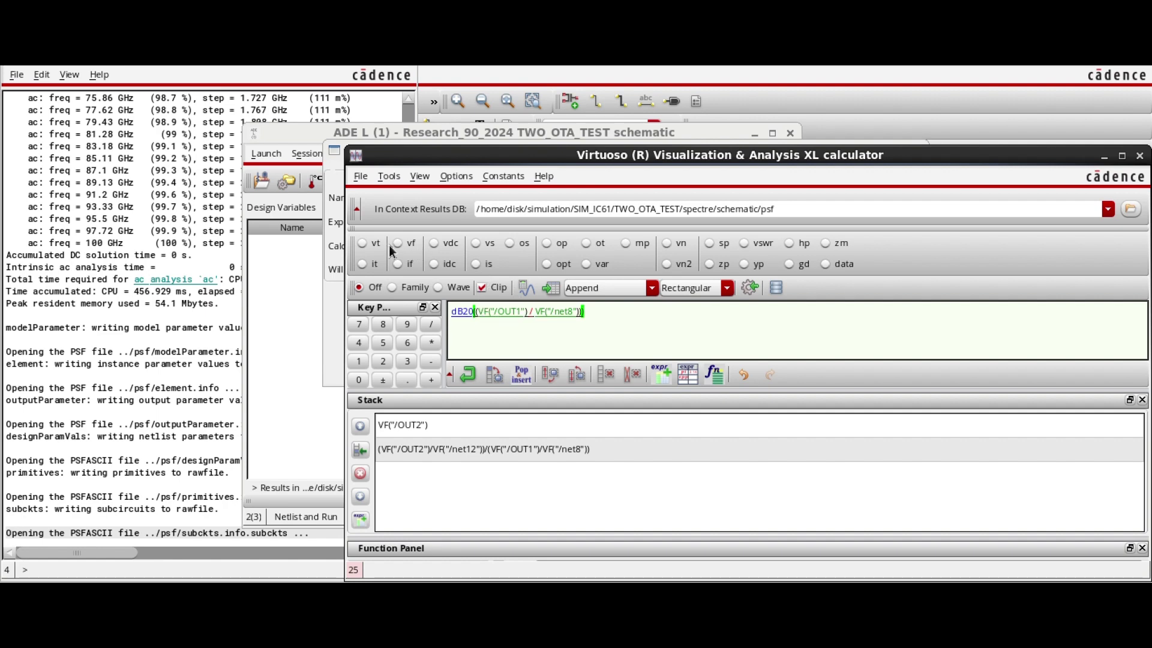
{"action": "left_click_drag", "start_coordinate": [613, 312], "coordinate": [440, 311]}
{"action": "key", "text": "BackSpace"}
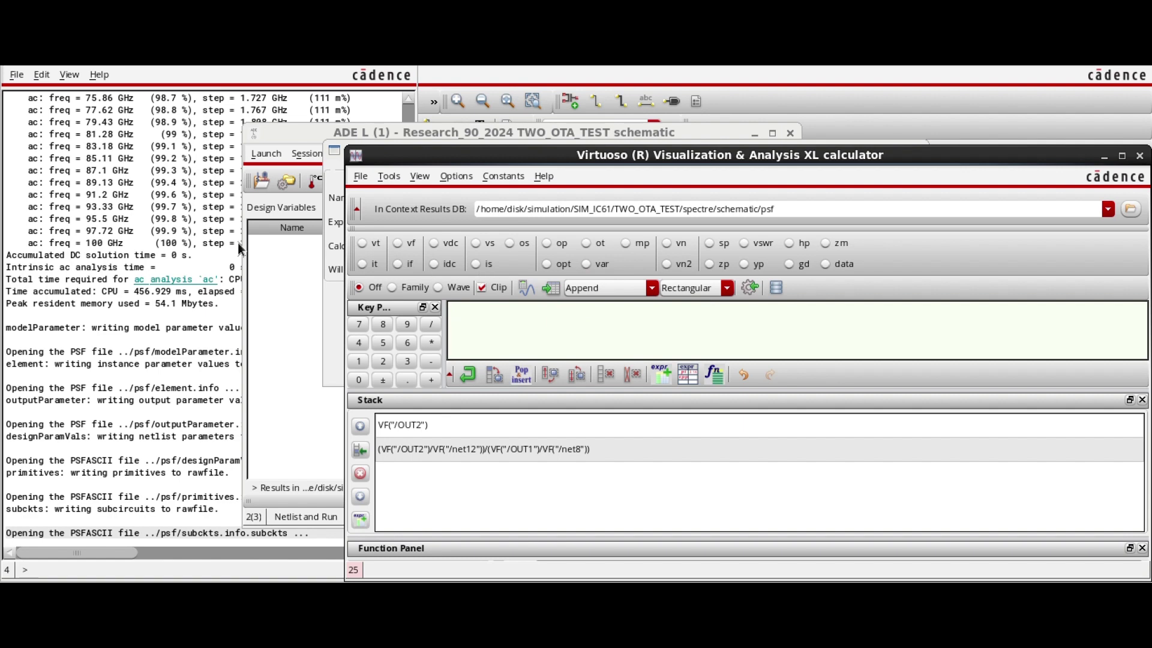
- Build the expression VF("/OUT1")/VF("/net8") from the output and input nets of the Common Mode Gain Setup
{"action": "left_click", "coordinate": [397, 243]}
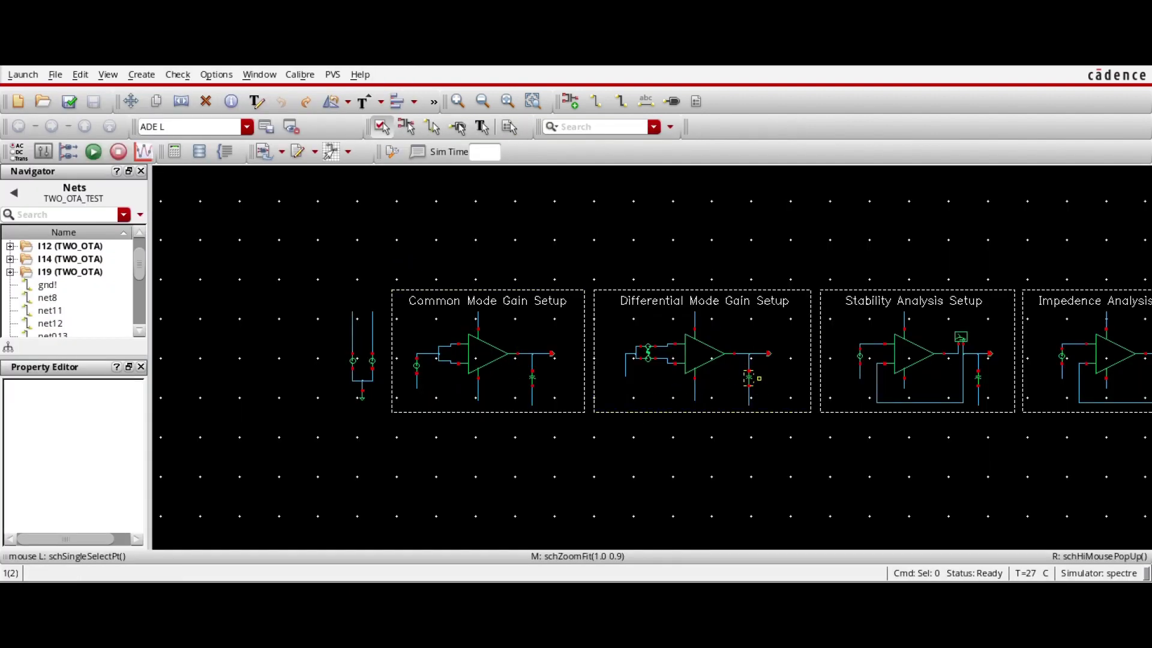
{"action": "scroll", "coordinate": [753, 383], "scroll_direction": "up", "scroll_amount": 2}
{"action": "scroll", "coordinate": [720, 396], "scroll_direction": "down", "scroll_amount": 2}
{"action": "scroll", "coordinate": [459, 381], "scroll_direction": "up", "scroll_amount": 2}
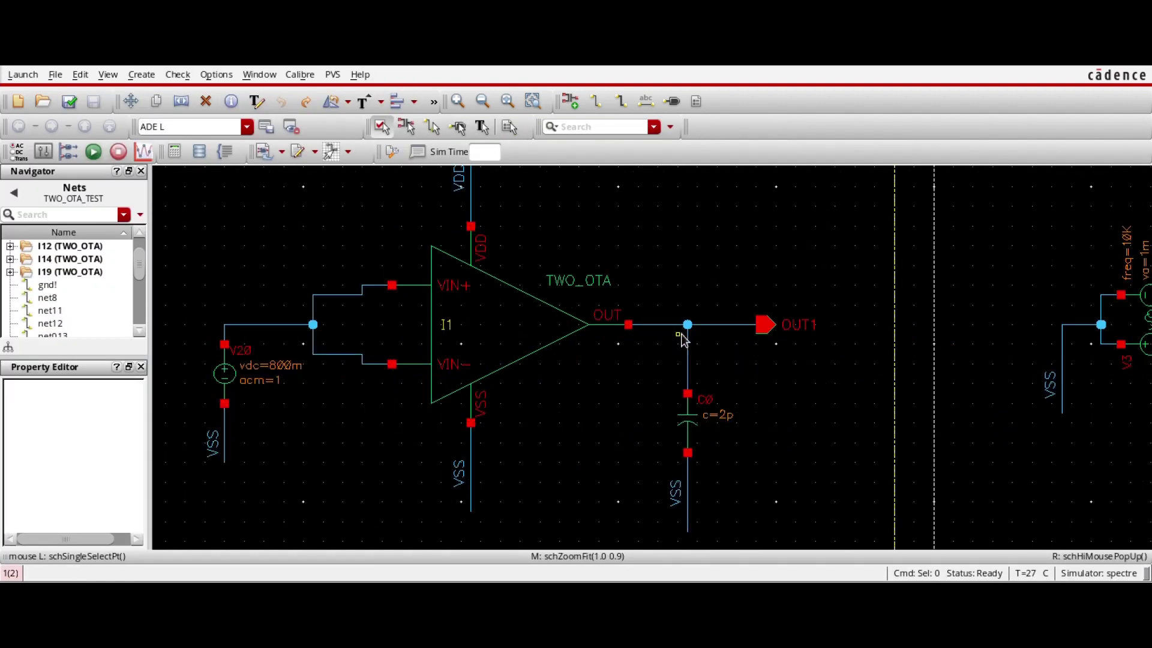
{"action": "left_click", "coordinate": [658, 324]}
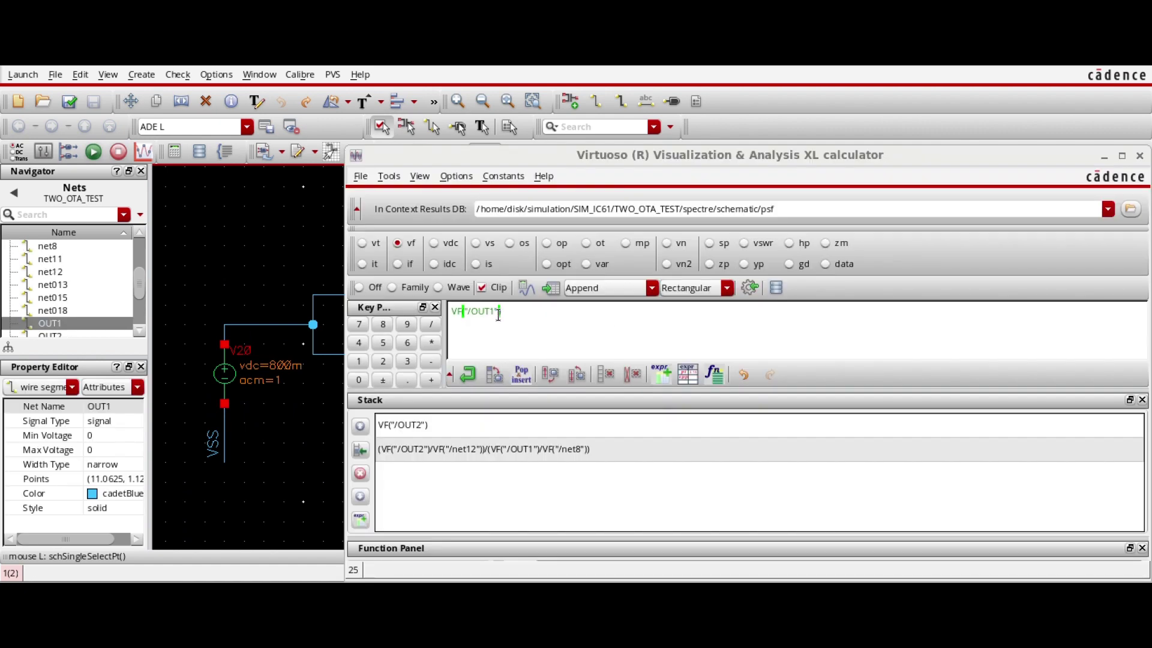
{"action": "left_click", "coordinate": [489, 373]}
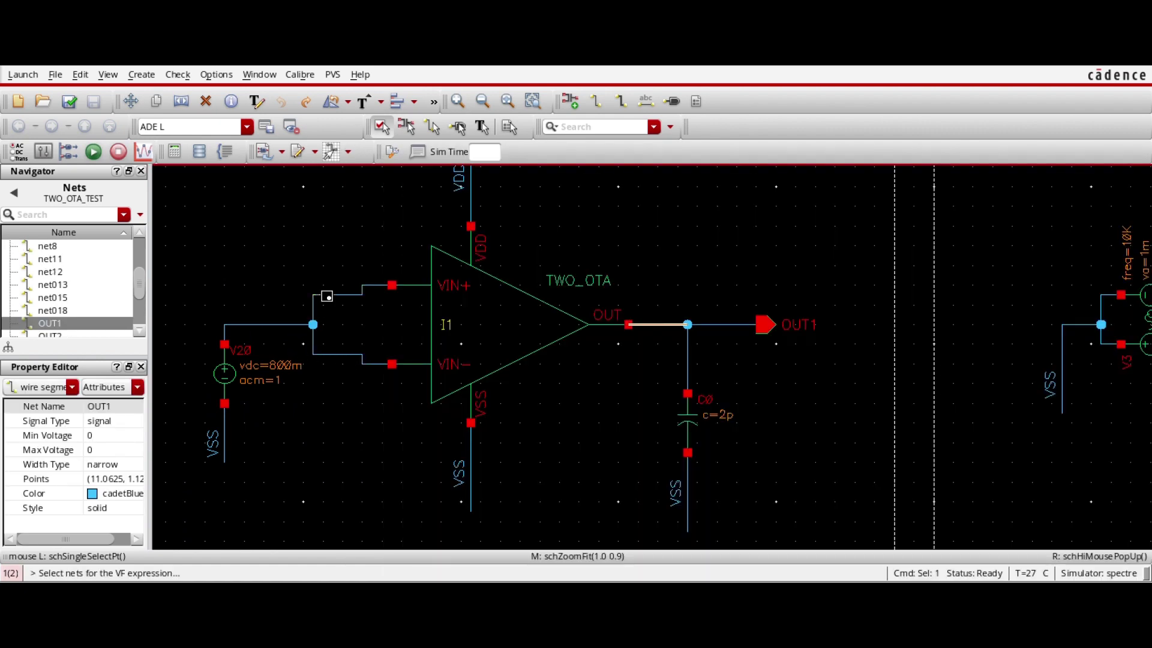
{"action": "left_click", "coordinate": [327, 297]}
{"action": "left_click", "coordinate": [431, 324]}
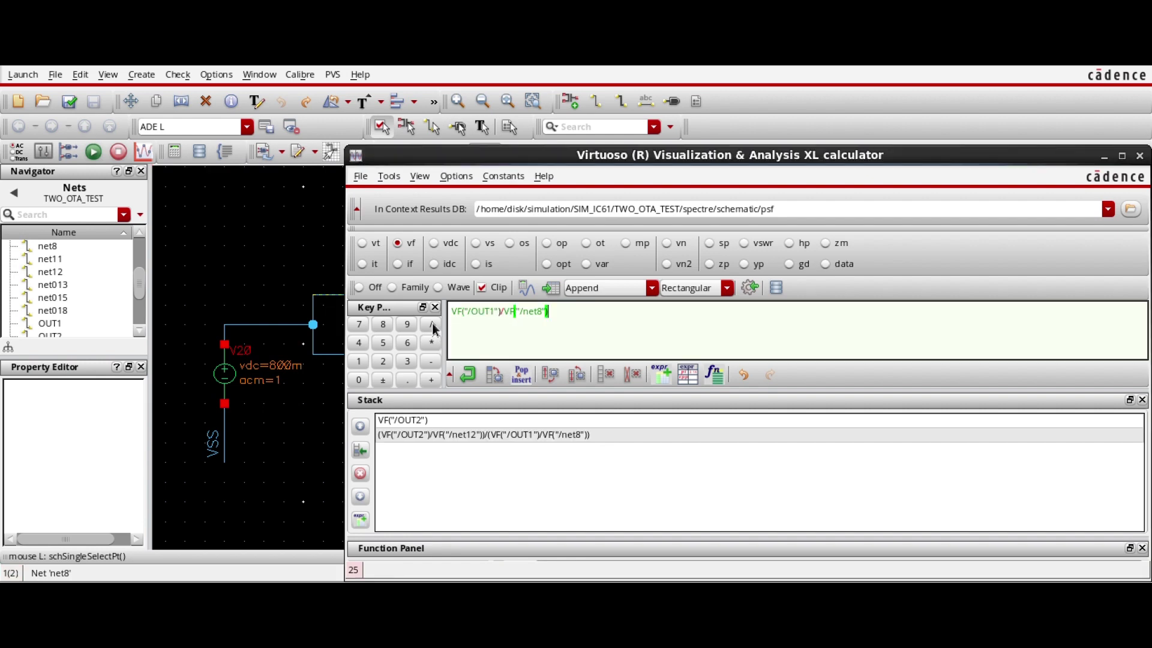
- Find the dB20 function and apply it to the voltage ratio in the calculator
{"action": "left_click", "coordinate": [1142, 399]}
{"action": "left_click", "coordinate": [563, 420]}
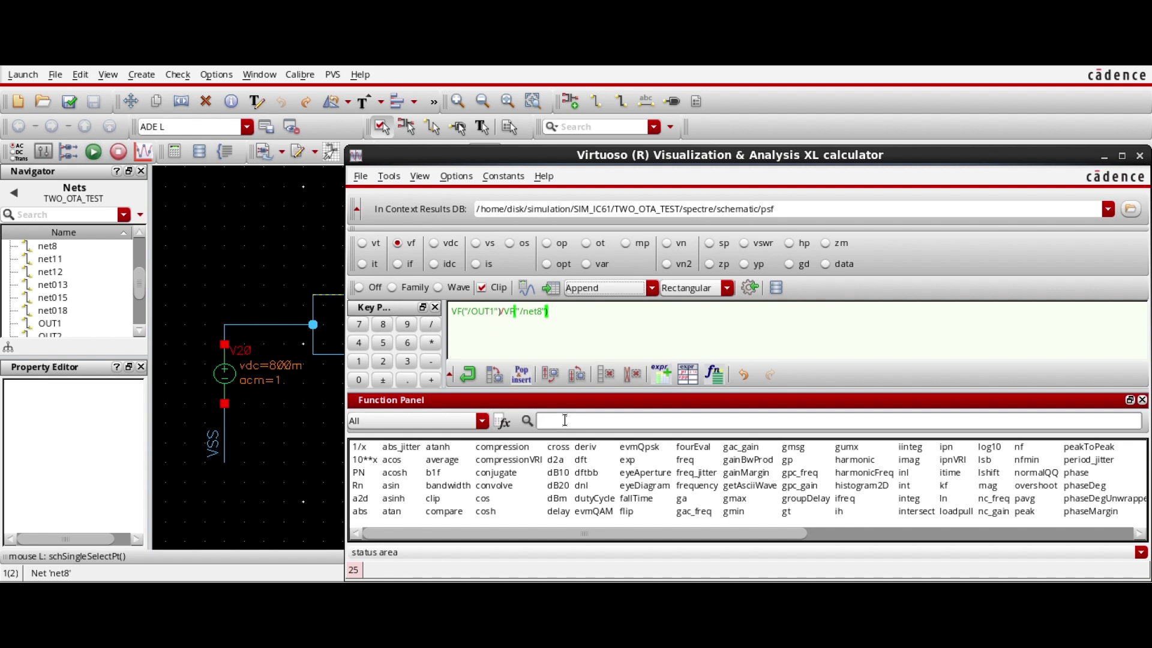
{"action": "type", "text": "db"}
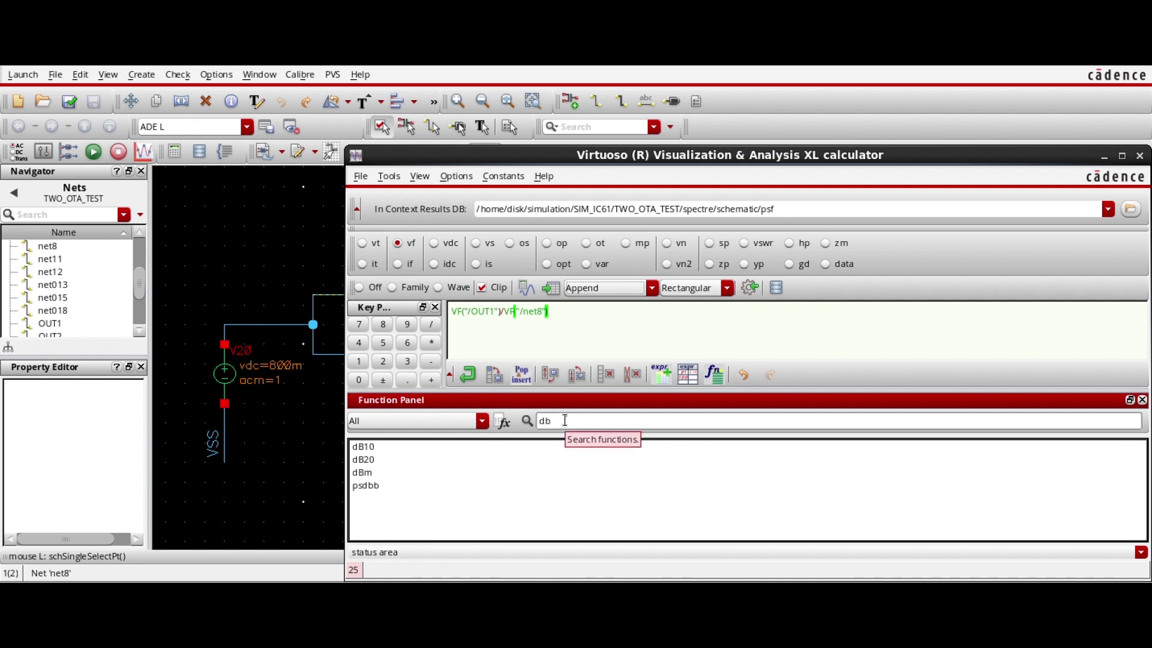
{"action": "double_click", "coordinate": [363, 460]}
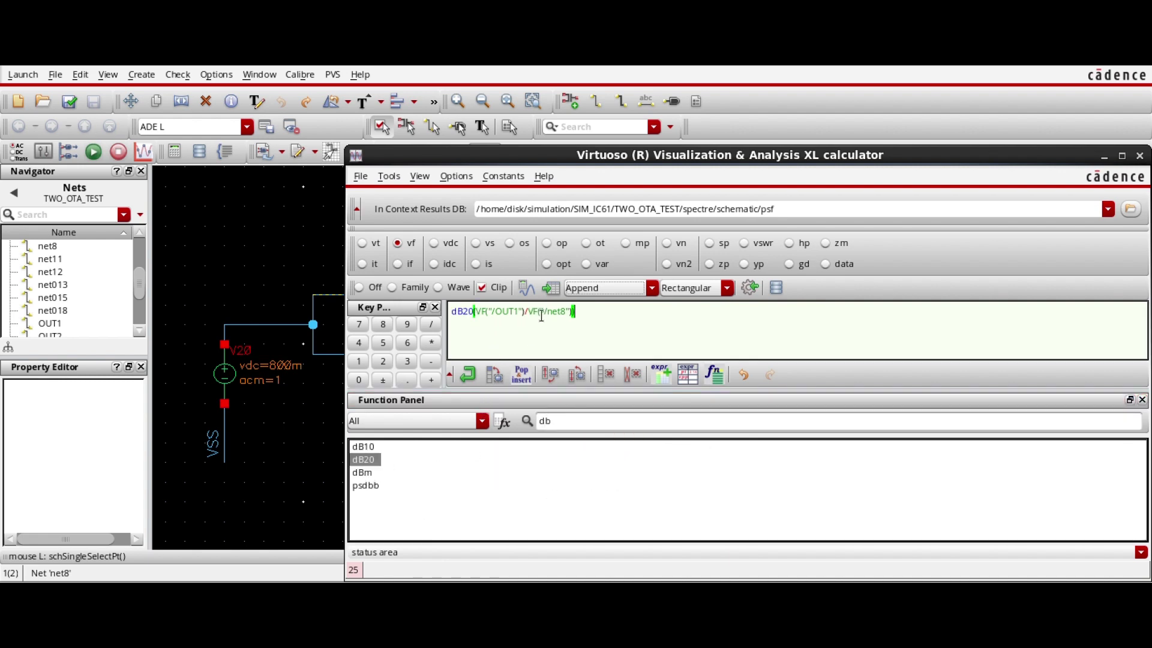
- Plot the dB20 expression for comparison with the Common Mode Gain trace, and close the graph and the calculator
{"action": "left_click", "coordinate": [526, 287]}
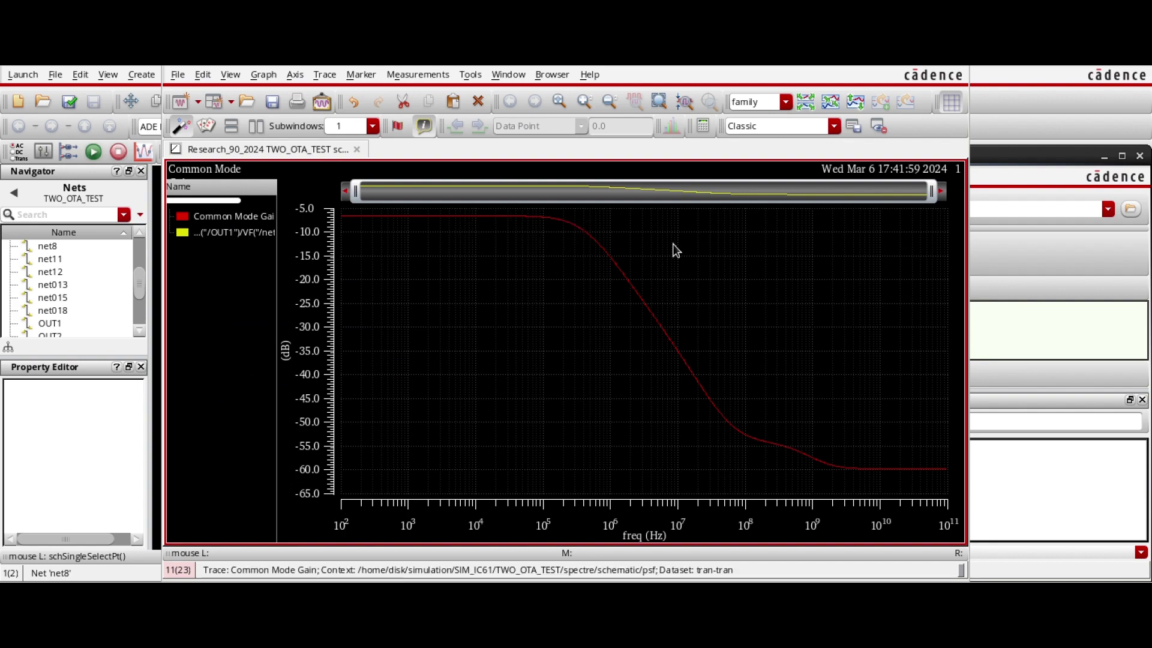
{"action": "left_click", "coordinate": [954, 67]}
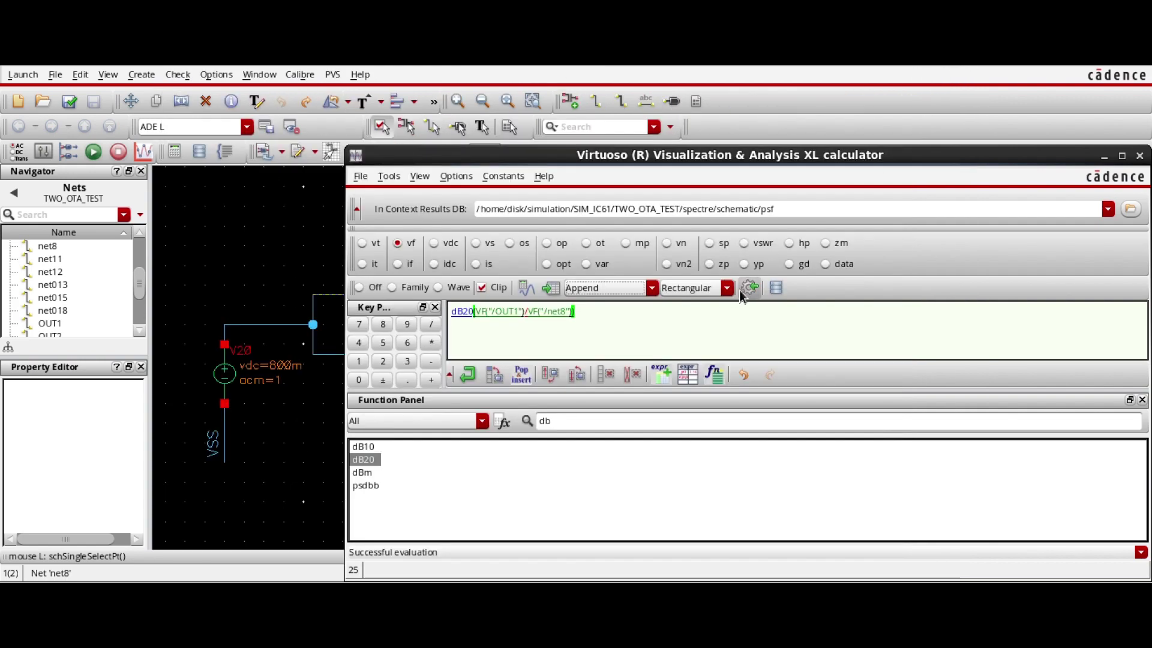
{"action": "left_click_drag", "start_coordinate": [1047, 159], "coordinate": [846, 159]}
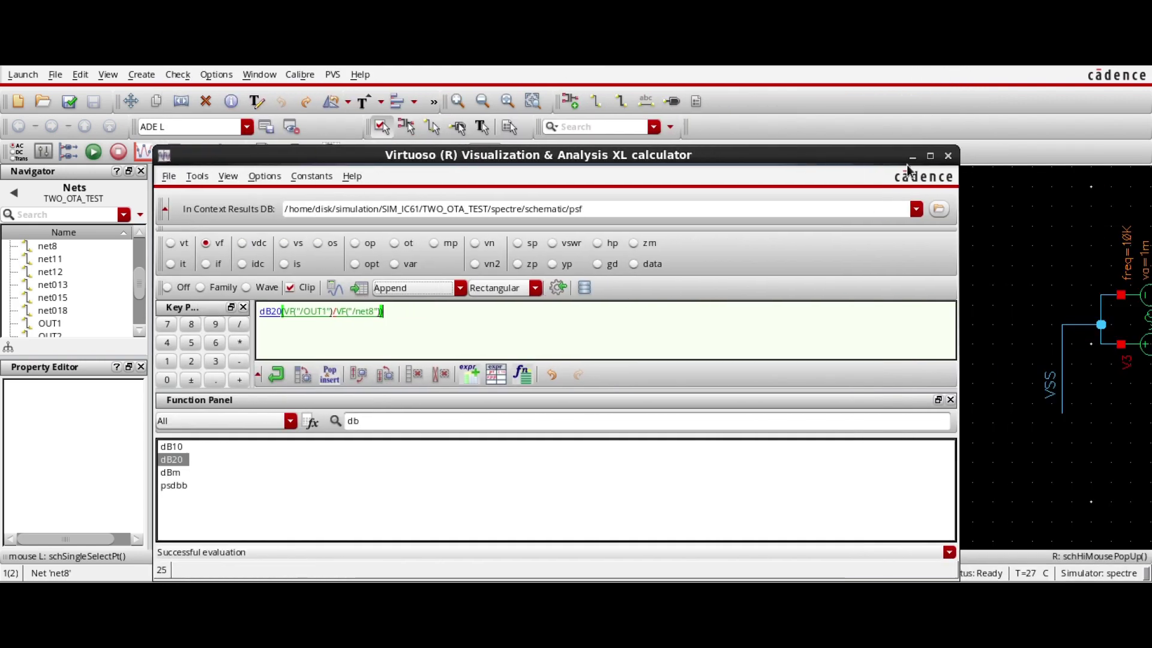
{"action": "left_click", "coordinate": [941, 155]}
- Enable plotting of Open Lopp Gain alongside Common Mode Gain, run the simulation and split the traces into separate strips
{"action": "scroll", "coordinate": [664, 327], "scroll_direction": "down", "scroll_amount": 2, "text": "ctrl"}
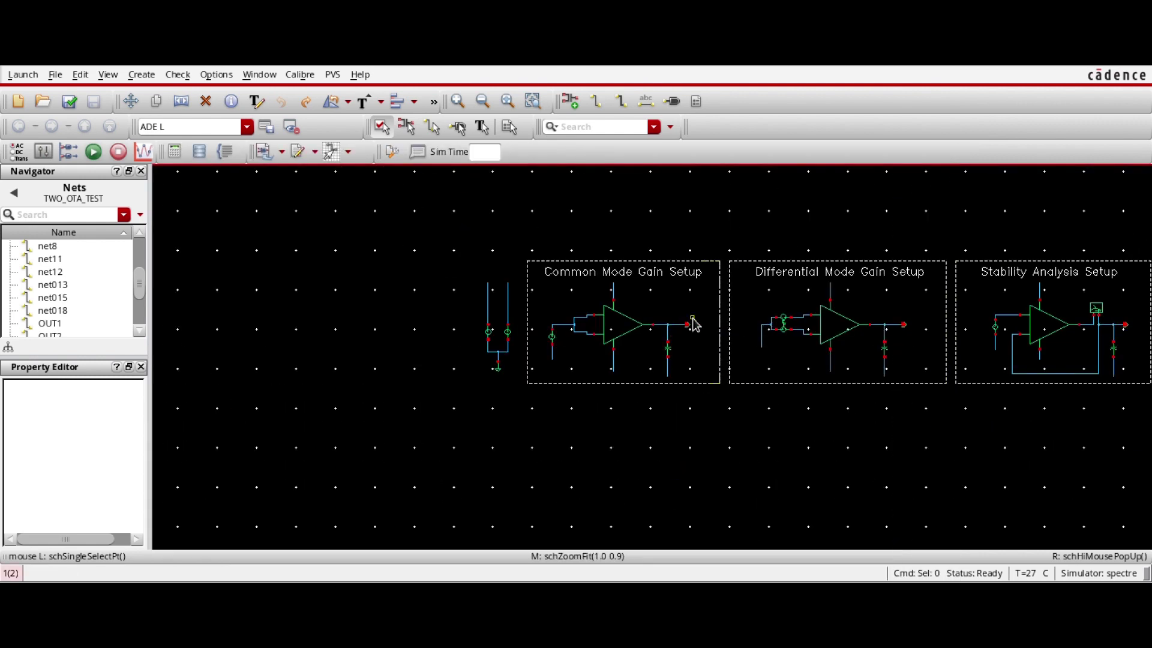
{"action": "scroll", "coordinate": [690, 325], "scroll_direction": "down", "scroll_amount": 2, "text": "ctrl"}
{"action": "scroll", "coordinate": [787, 328], "scroll_direction": "up", "scroll_amount": 3, "text": "ctrl"}
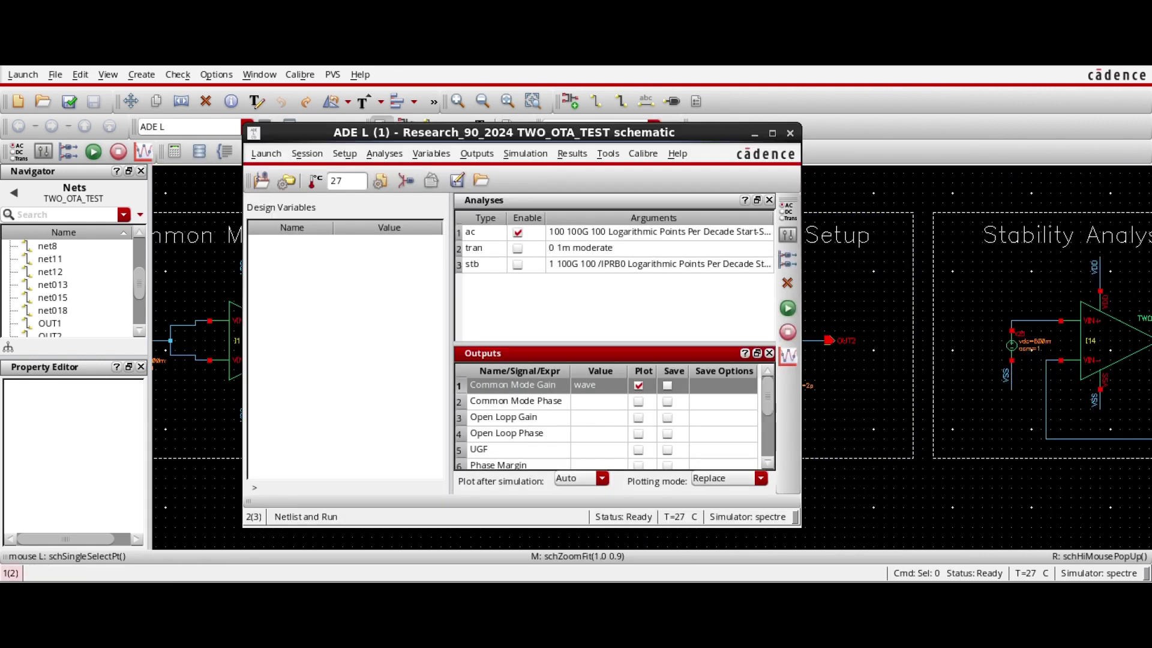
{"action": "key", "text": "alt+Tab"}
{"action": "scroll", "coordinate": [522, 412], "scroll_direction": "down", "scroll_amount": 1}
{"action": "scroll", "coordinate": [526, 414], "scroll_direction": "up", "scroll_amount": 1}
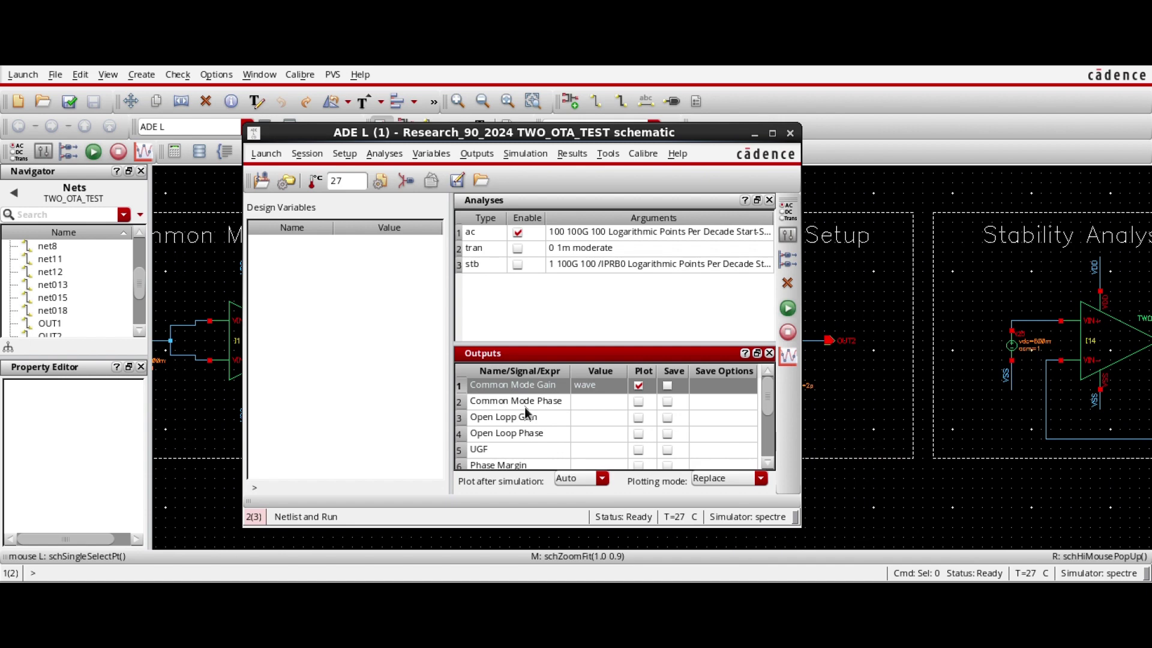
{"action": "left_click", "coordinate": [638, 419]}
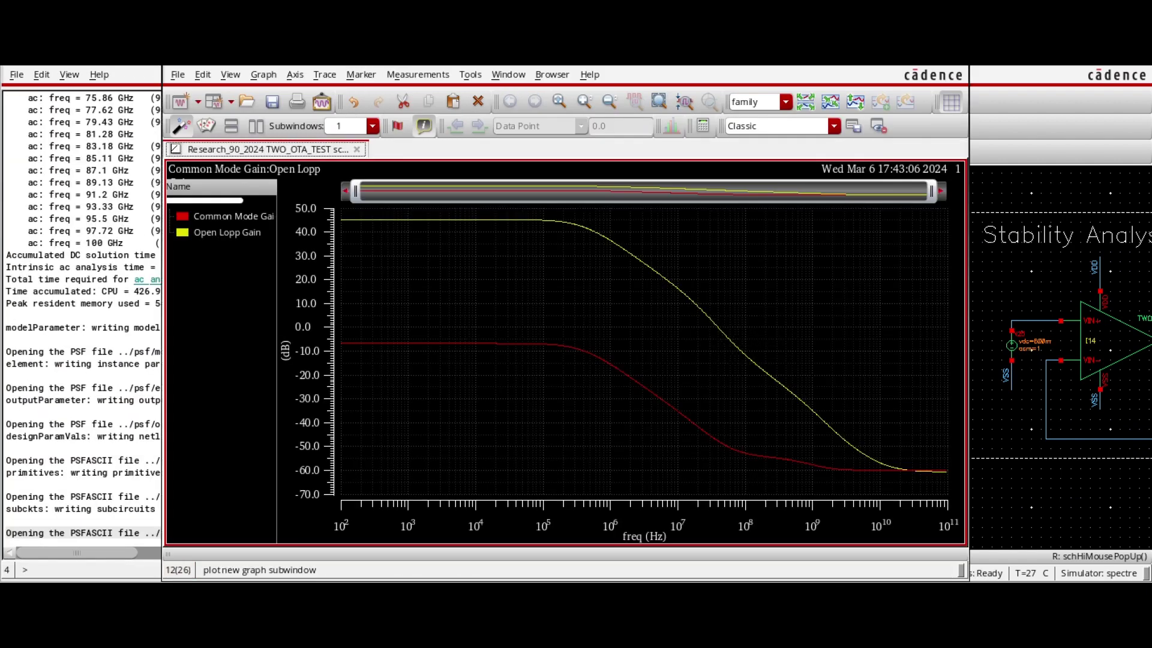
{"action": "left_click", "coordinate": [807, 103]}
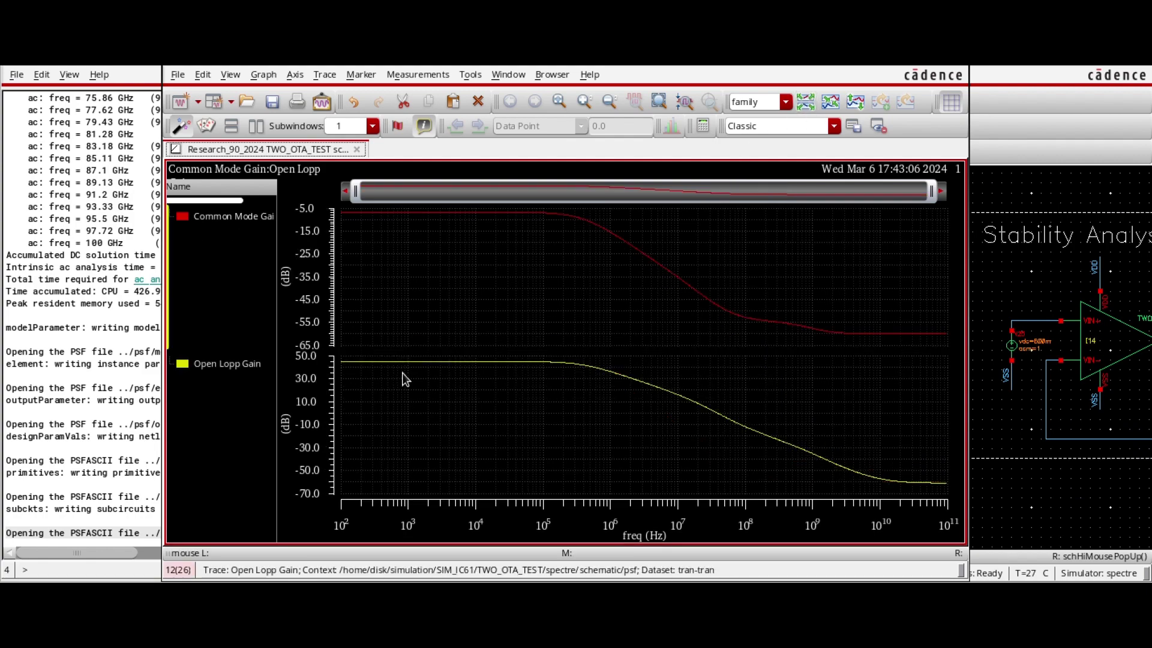
- Read the low-frequency values of both gain traces, close the graph and disable plotting of both outputs
{"action": "left_click", "coordinate": [414, 362]}
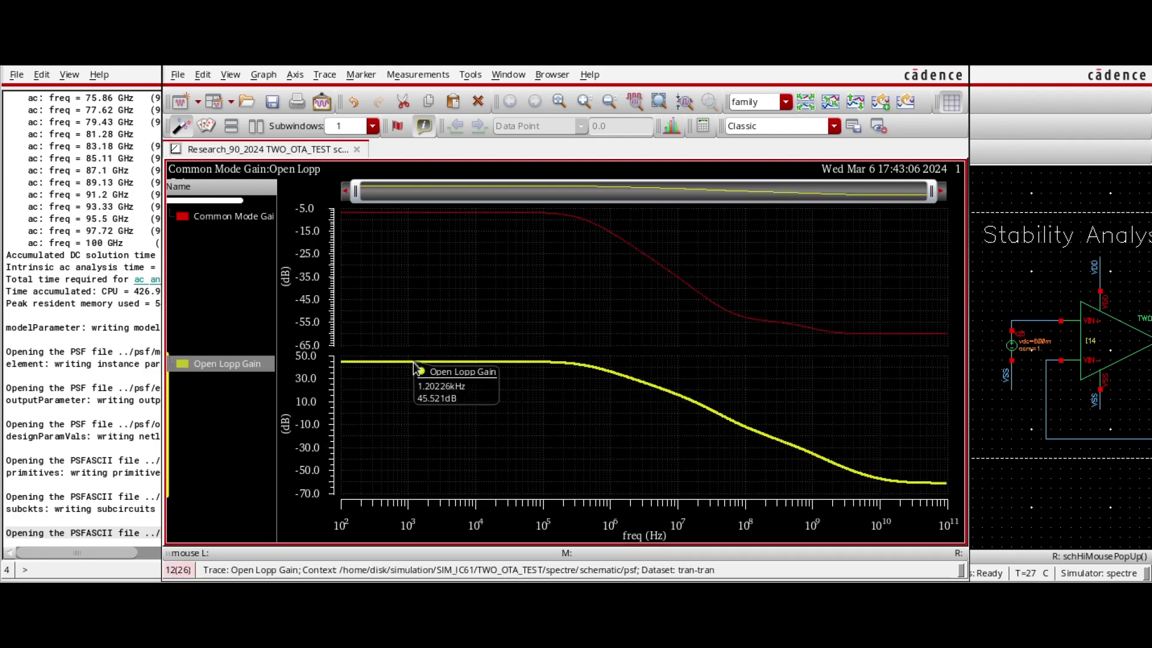
{"action": "left_click", "coordinate": [399, 213]}
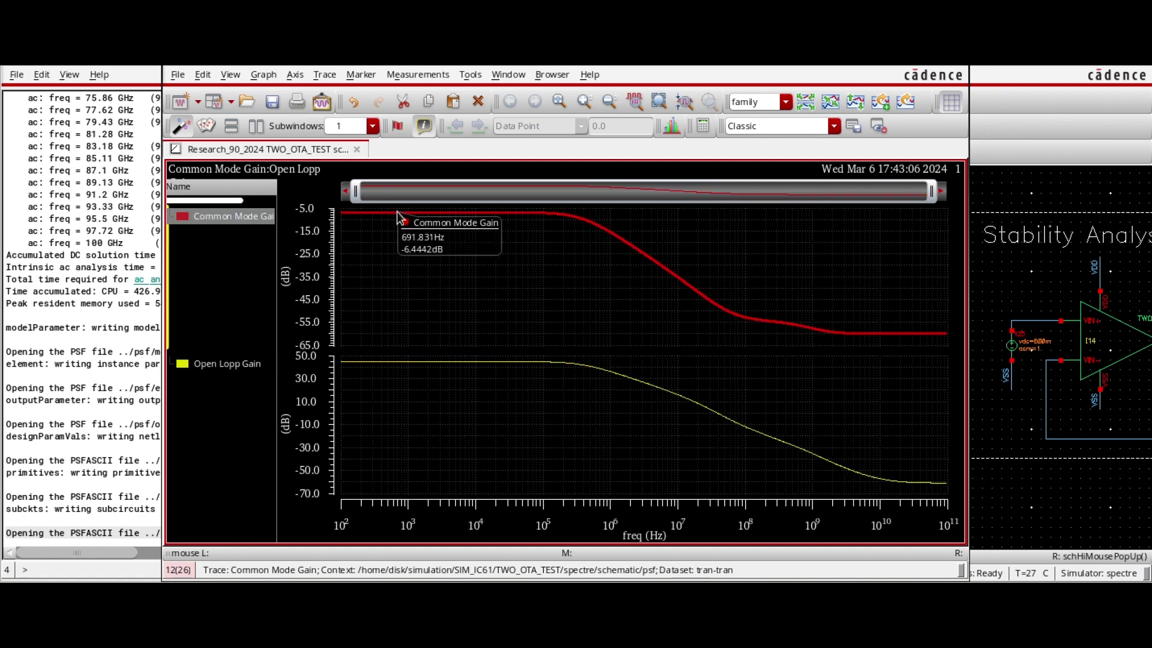
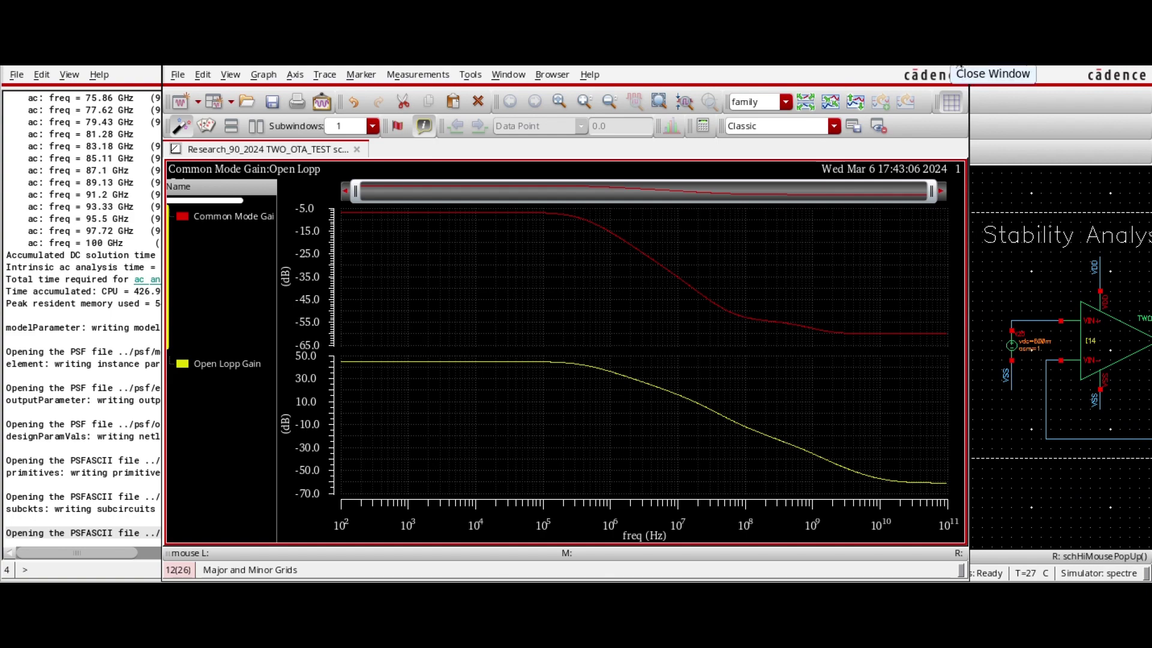
{"action": "left_click", "coordinate": [958, 65]}
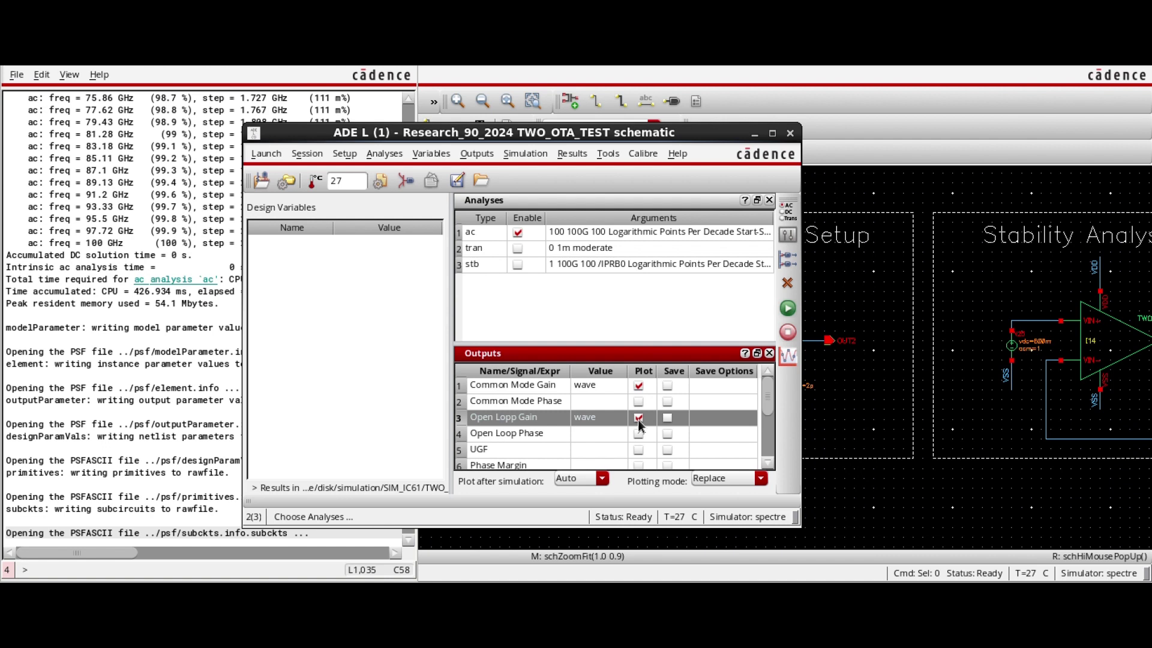
{"action": "left_click", "coordinate": [639, 385]}
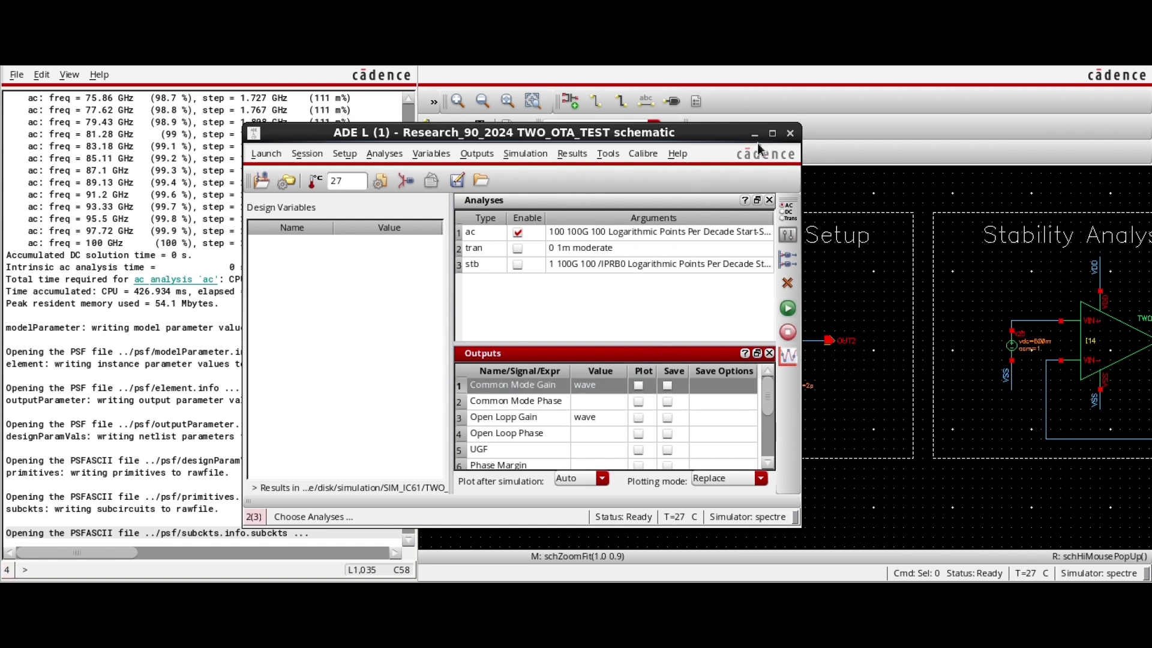
{"action": "left_click", "coordinate": [574, 155]}
{"action": "mouse_move", "coordinate": [642, 153]}
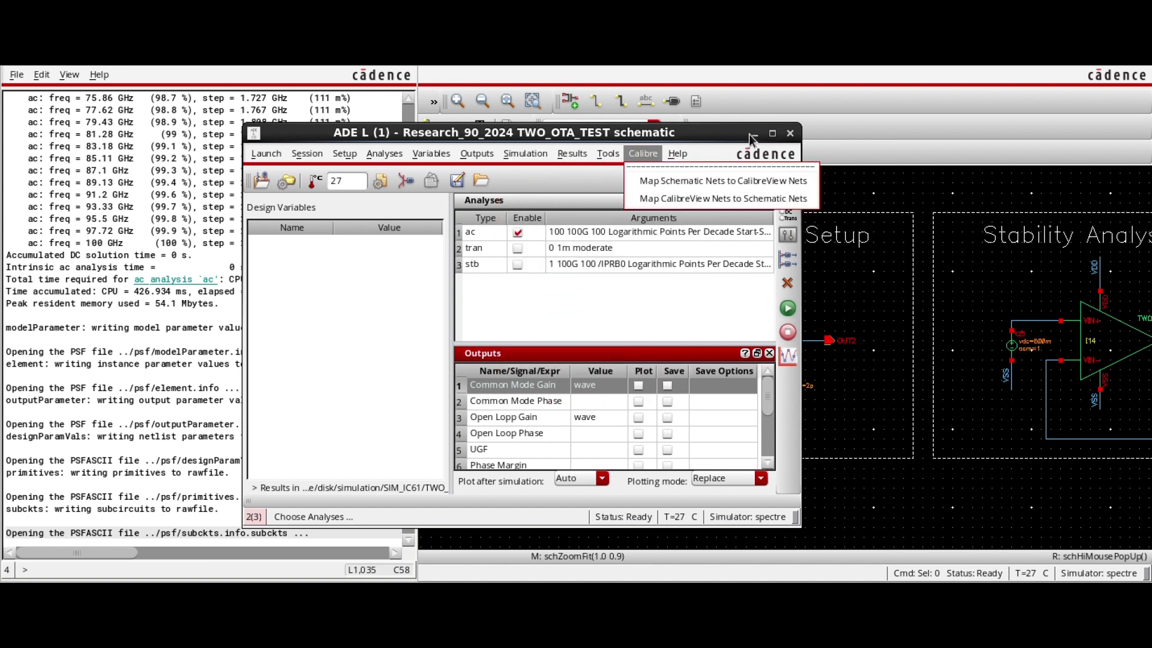
{"action": "left_click", "coordinate": [612, 311]}
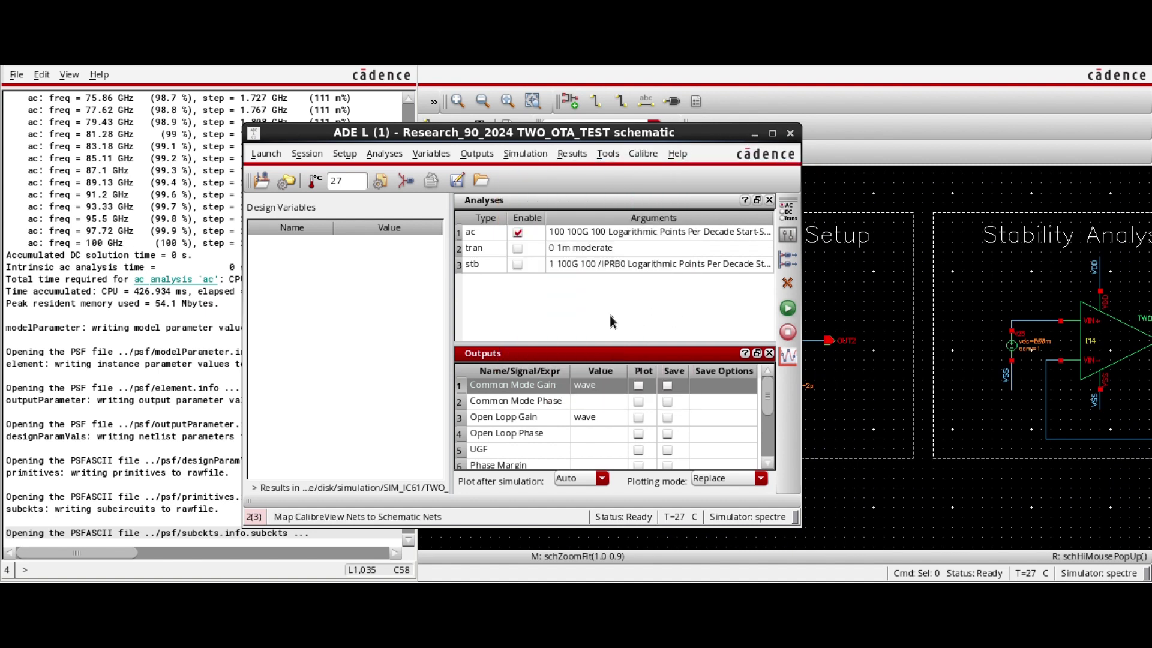
{"action": "left_click", "coordinate": [384, 154]}
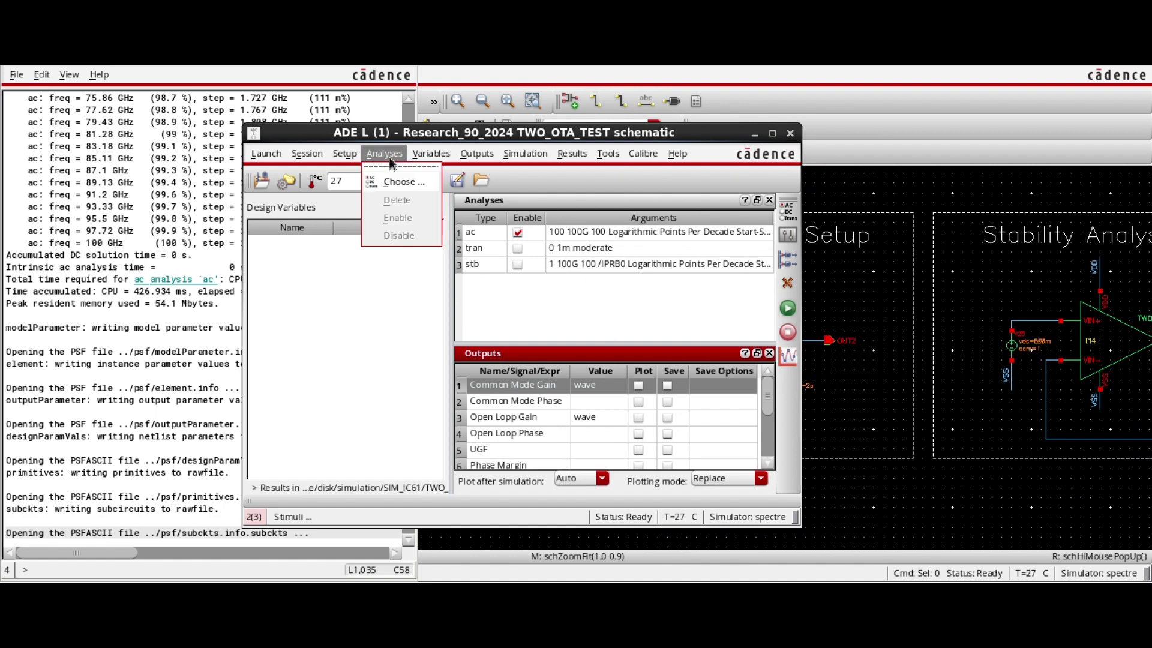
{"action": "left_click", "coordinate": [569, 201]}
{"action": "left_click", "coordinate": [848, 239]}
{"action": "scroll", "coordinate": [673, 265], "scroll_direction": "down", "scroll_amount": 2}
{"action": "left_click", "coordinate": [673, 265]}
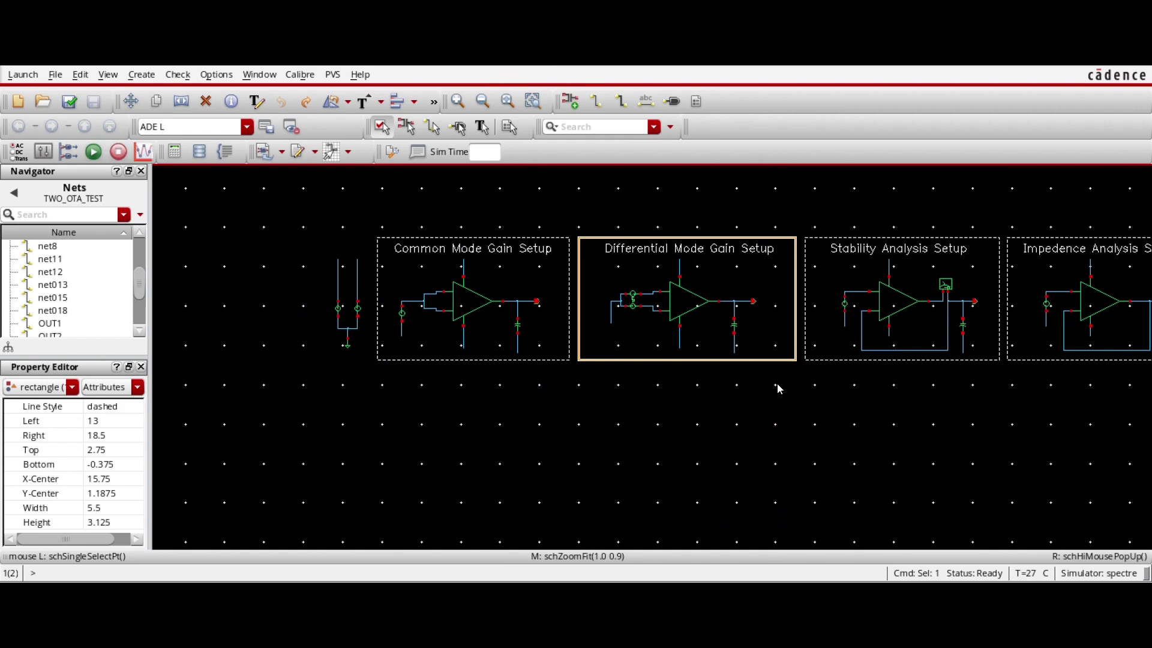
- Reopen the calculator from ADE L and clear its expression buffer and stack
{"action": "key", "text": "alt+Tab"}
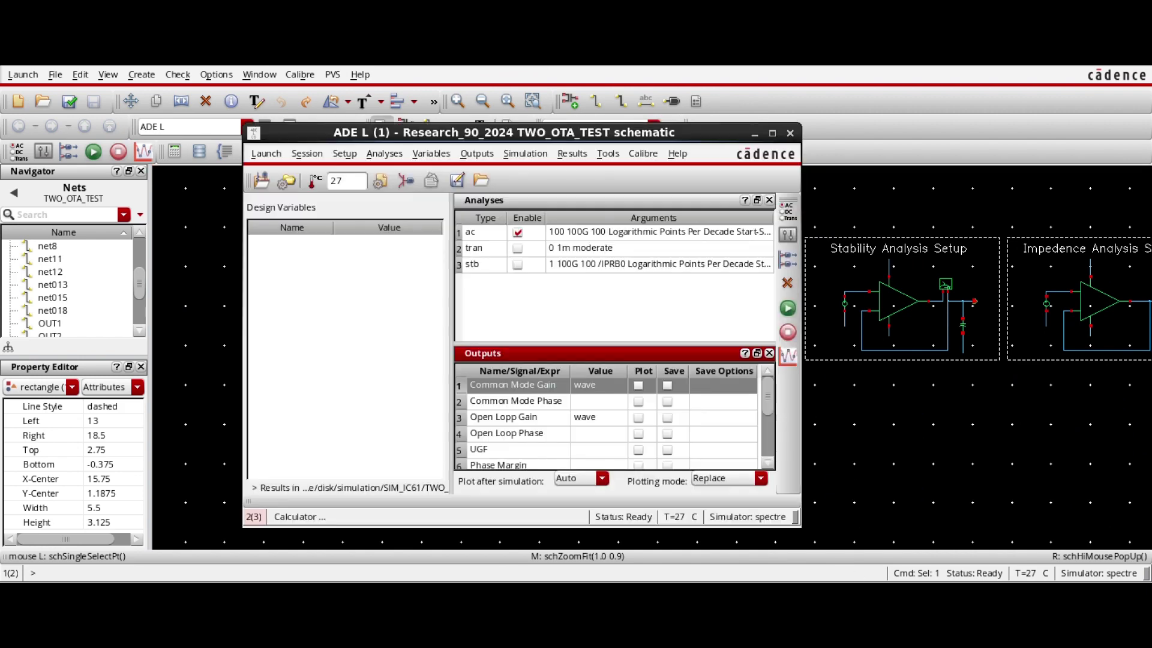
{"action": "left_click", "coordinate": [607, 154]}
{"action": "left_click", "coordinate": [631, 223]}
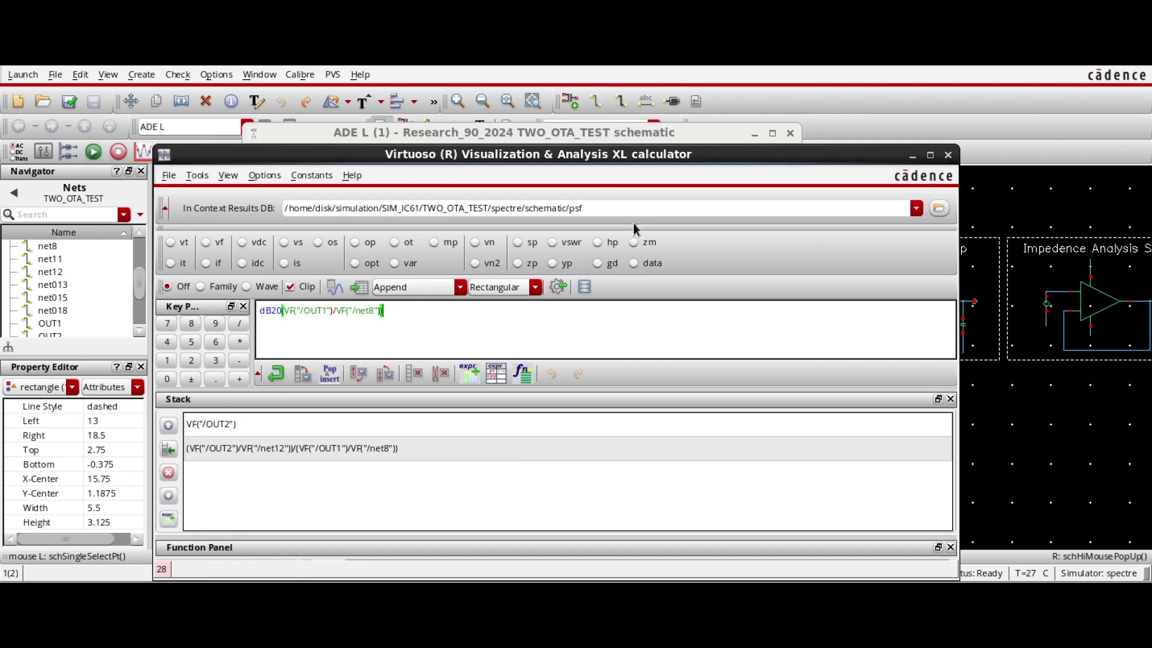
{"action": "left_click", "coordinate": [441, 374]}
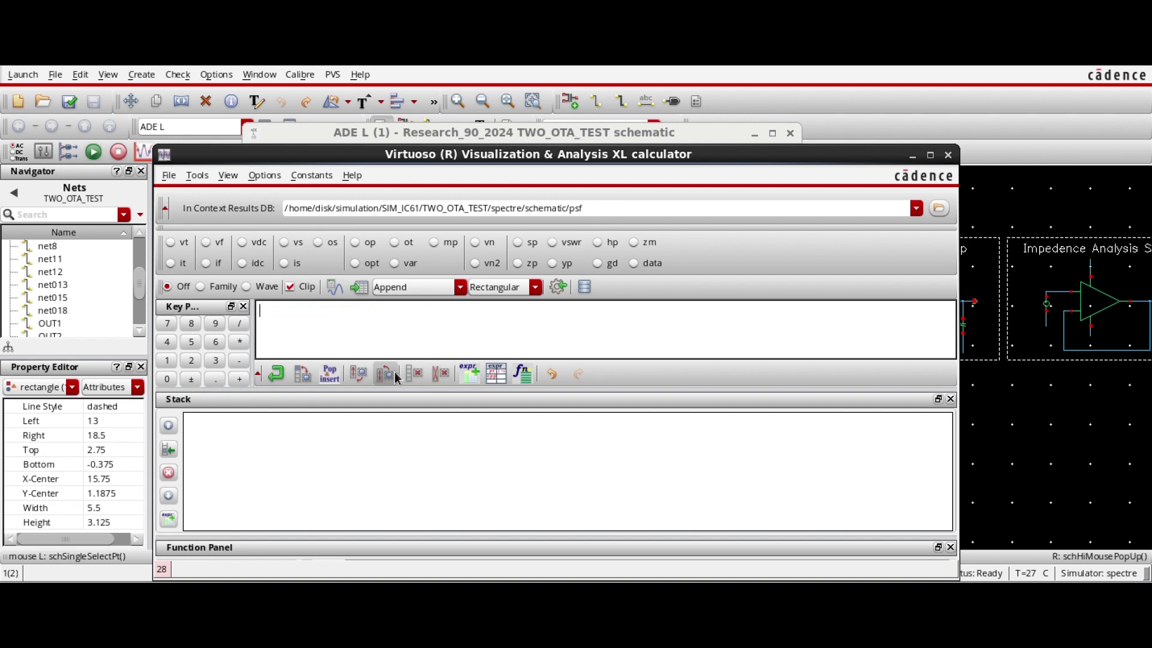
{"action": "left_click_drag", "start_coordinate": [298, 153], "coordinate": [375, 149]}
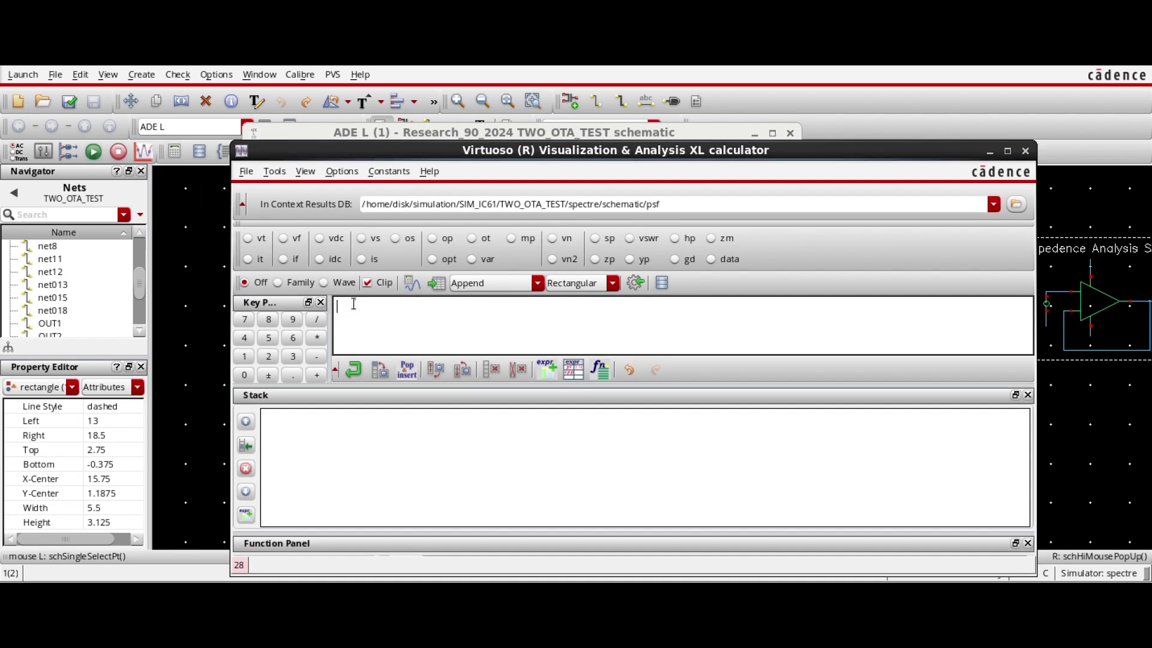
- Capture the OUT2 net of the Differential Mode Gain Setup as a vf expression and push VF("/OUT2") onto the stack
{"action": "left_click", "coordinate": [284, 240]}
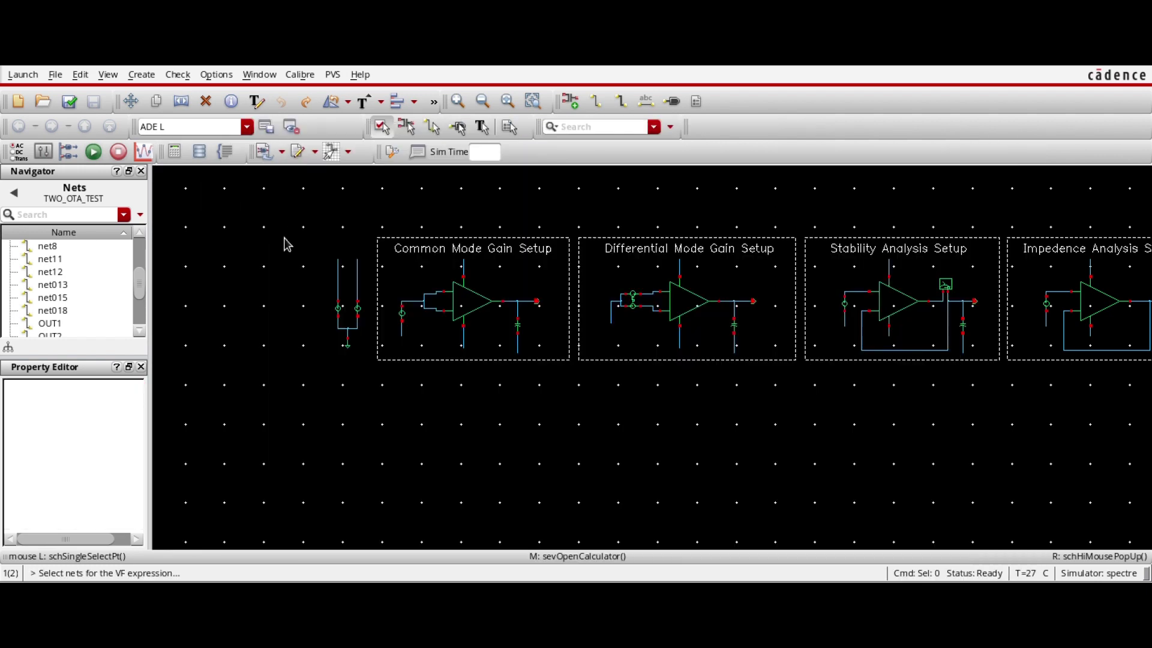
{"action": "scroll", "coordinate": [751, 315], "scroll_direction": "up", "scroll_amount": 4, "text": "ctrl"}
{"action": "left_click", "coordinate": [750, 303]}
{"action": "scroll", "coordinate": [600, 376], "scroll_direction": "down", "scroll_amount": 2, "text": "ctrl"}
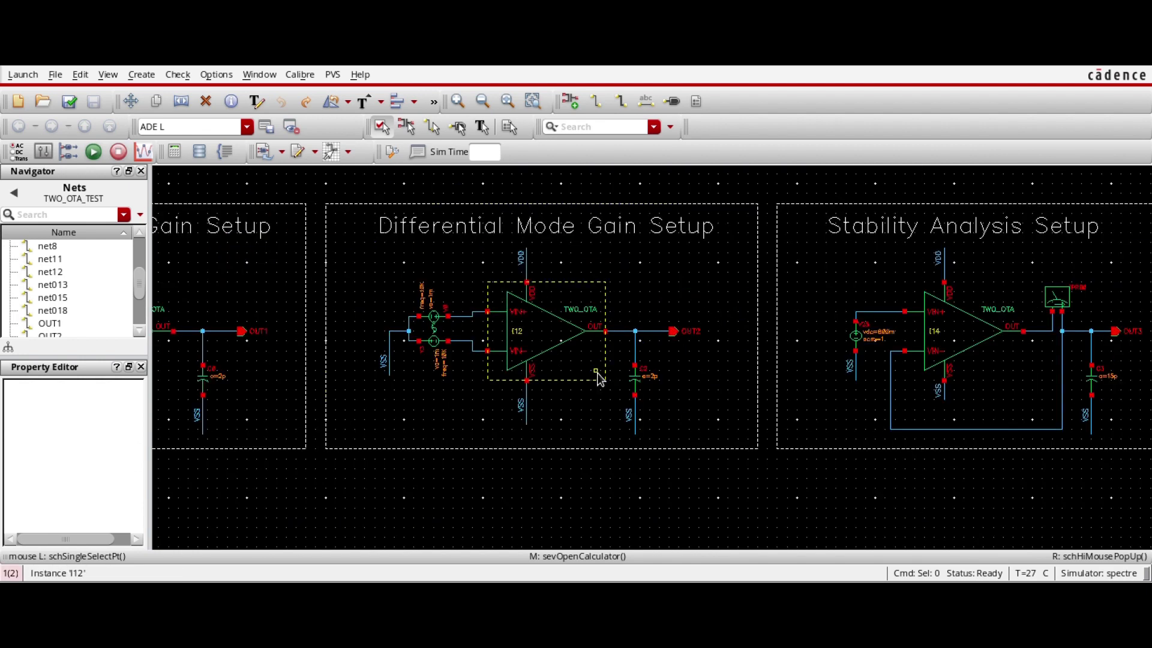
{"action": "scroll", "coordinate": [636, 342], "scroll_direction": "up", "scroll_amount": 2, "text": "ctrl"}
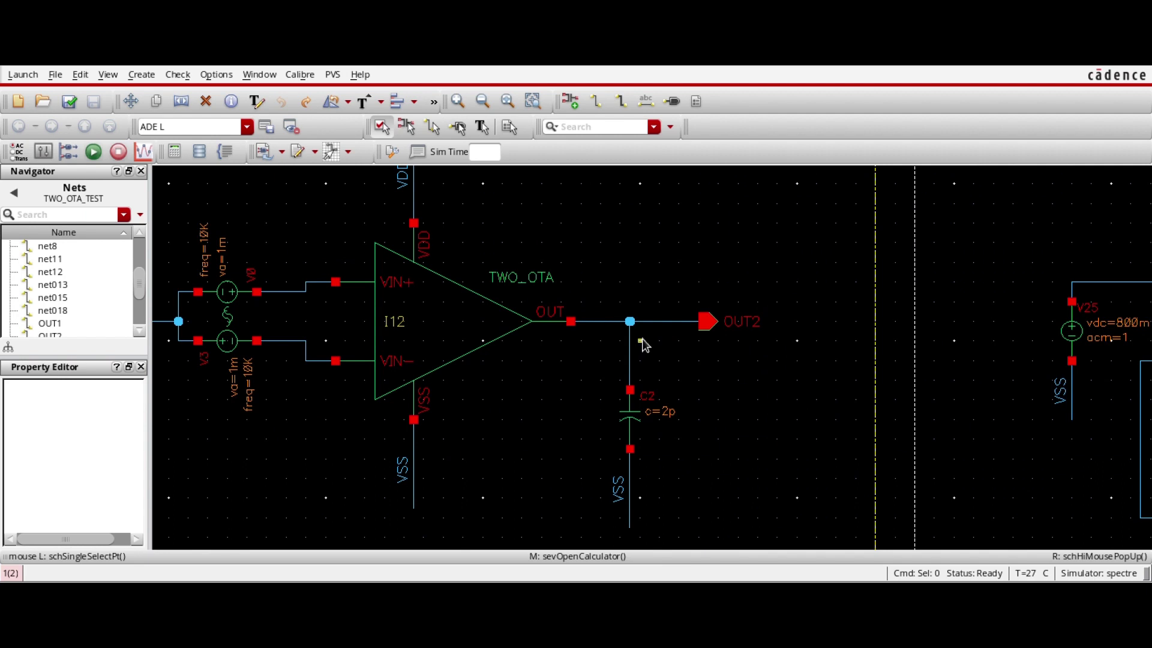
{"action": "middle_click", "coordinate": [659, 328]}
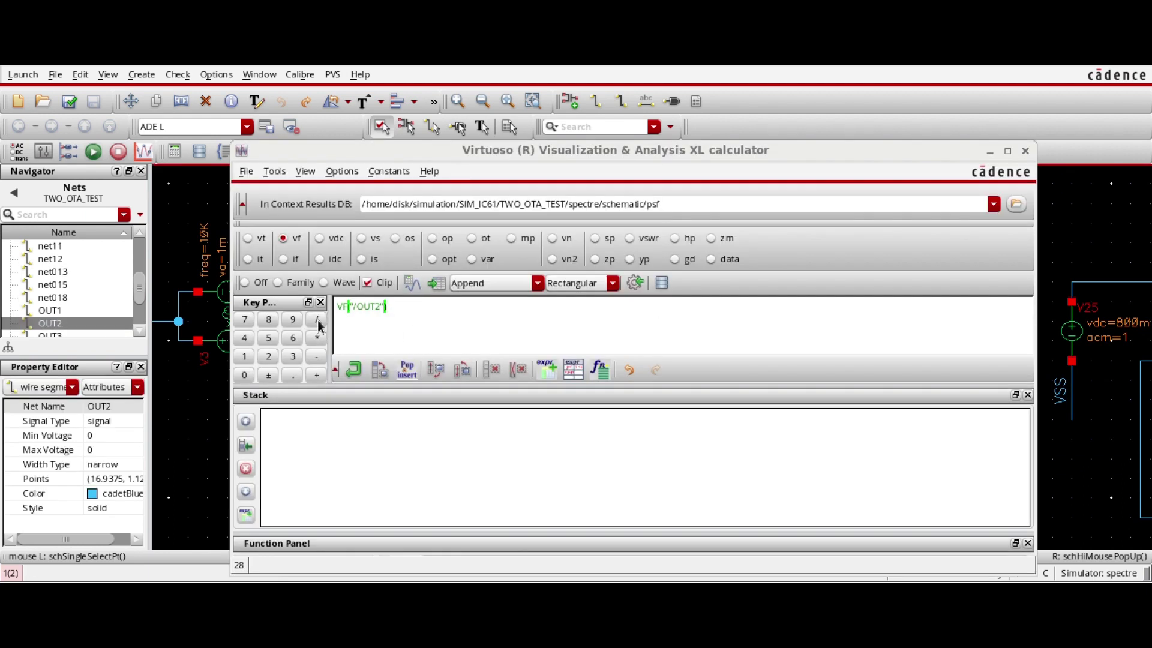
{"action": "left_click", "coordinate": [353, 369]}
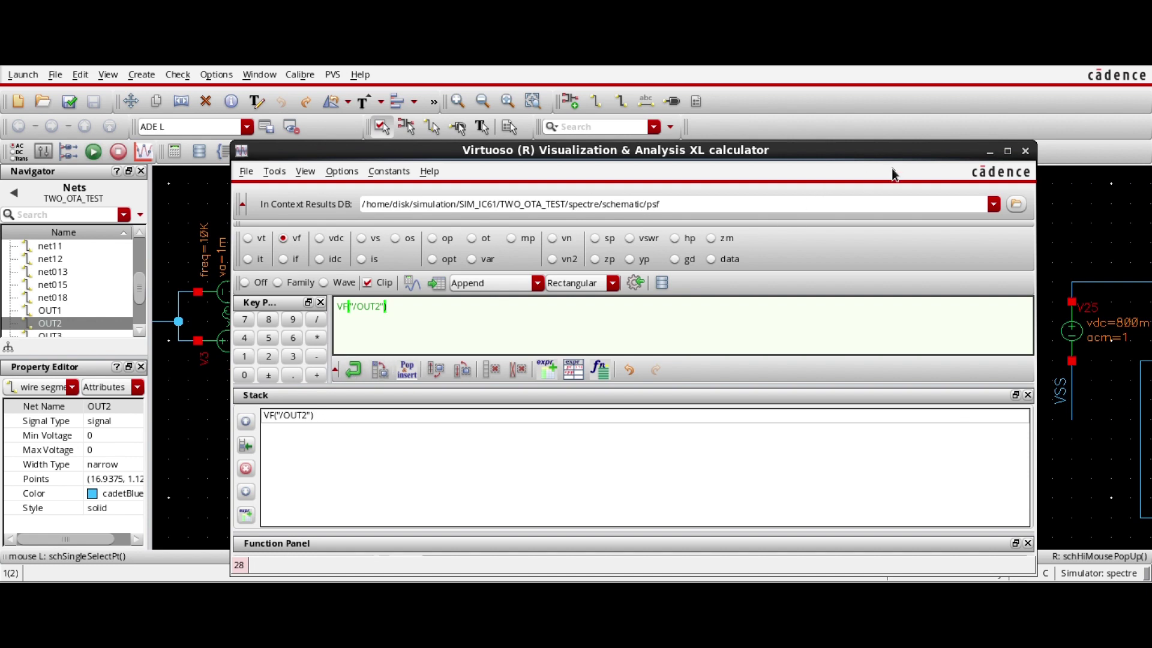
- Capture the vf expression of input net12 in the Differential Mode Gain Setup and divide VF("/OUT2") by it
{"action": "left_click", "coordinate": [991, 153]}
{"action": "scroll", "coordinate": [519, 353], "scroll_direction": "down", "scroll_amount": 2, "text": "ctrl"}
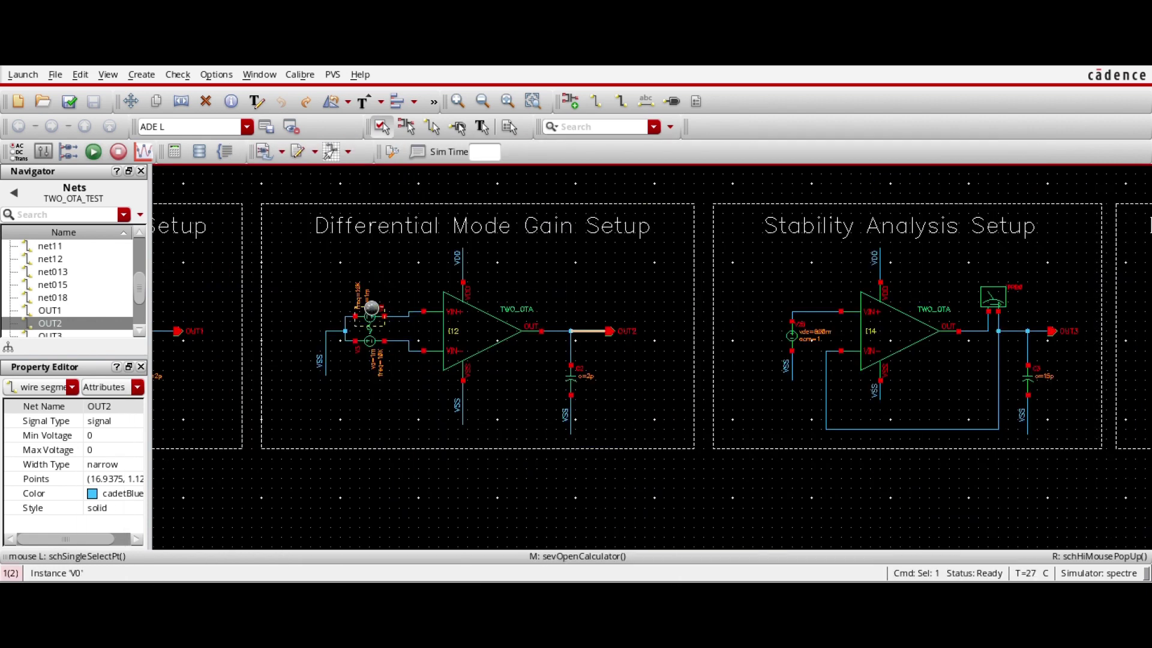
{"action": "scroll", "coordinate": [429, 340], "scroll_direction": "up", "scroll_amount": 4, "text": "ctrl"}
{"action": "left_click", "coordinate": [473, 346]}
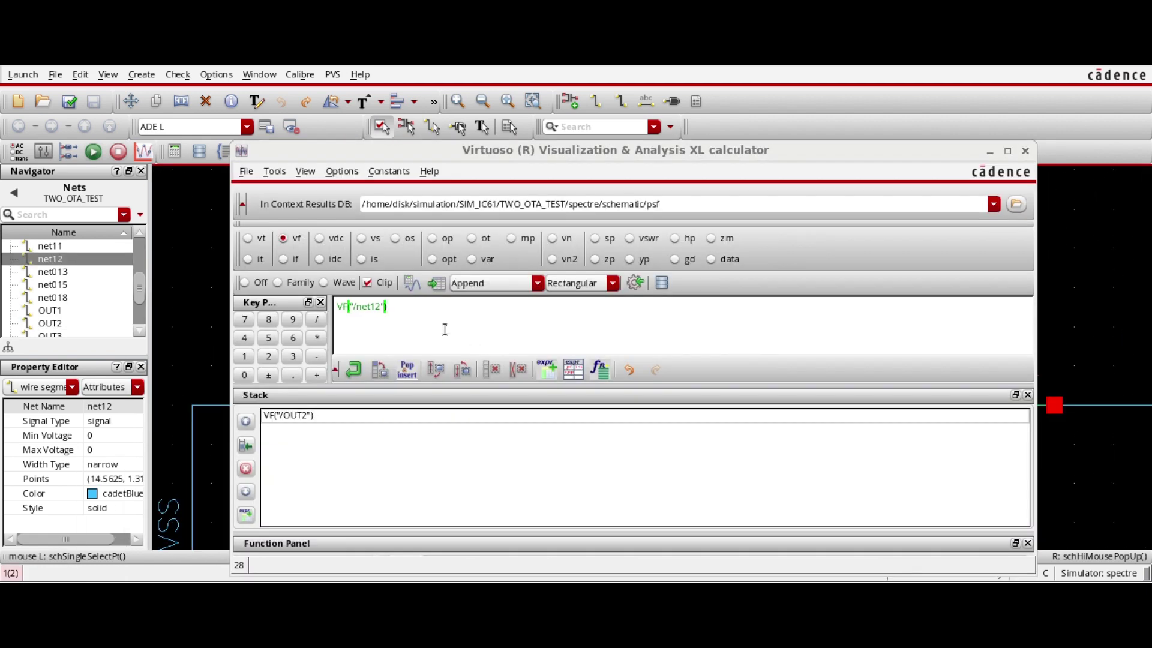
{"action": "left_click", "coordinate": [317, 320]}
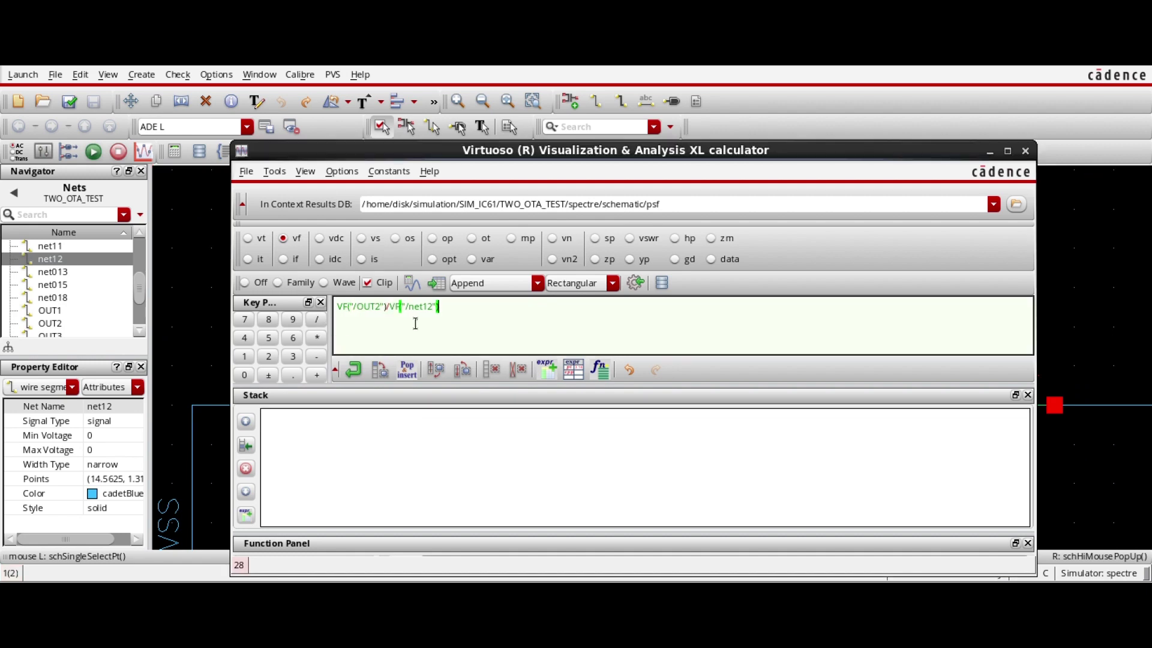
- Plot VF("/OUT2")/VF("/net12"), close the graph and push the expression onto the stack
{"action": "left_click", "coordinate": [412, 283]}
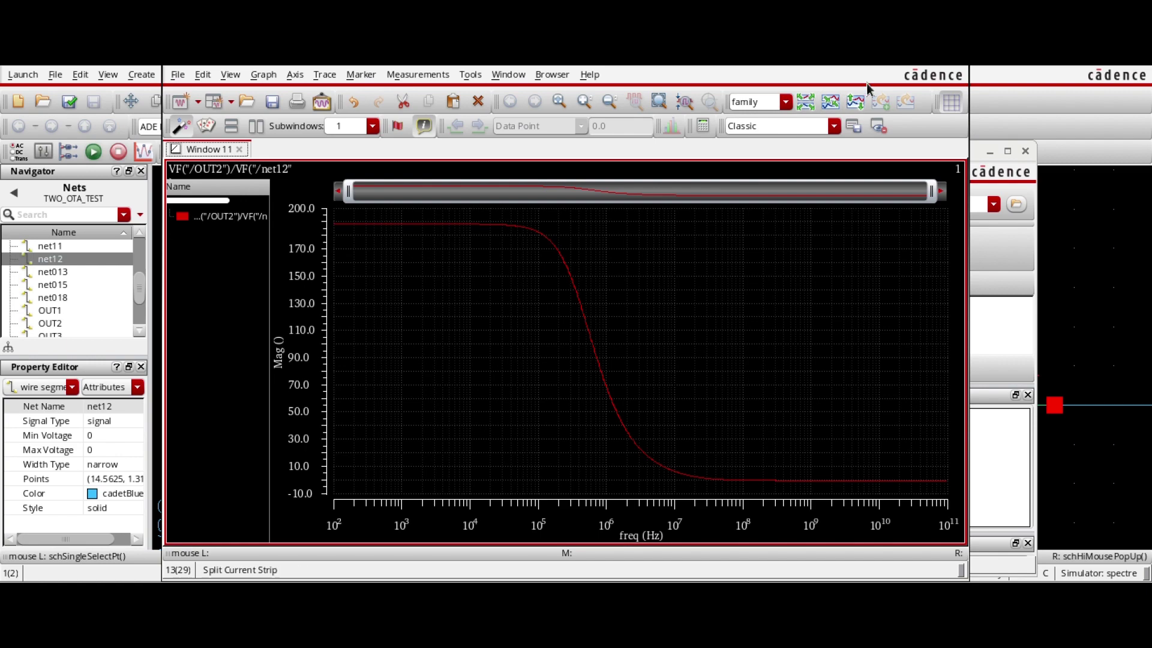
{"action": "left_click", "coordinate": [958, 67]}
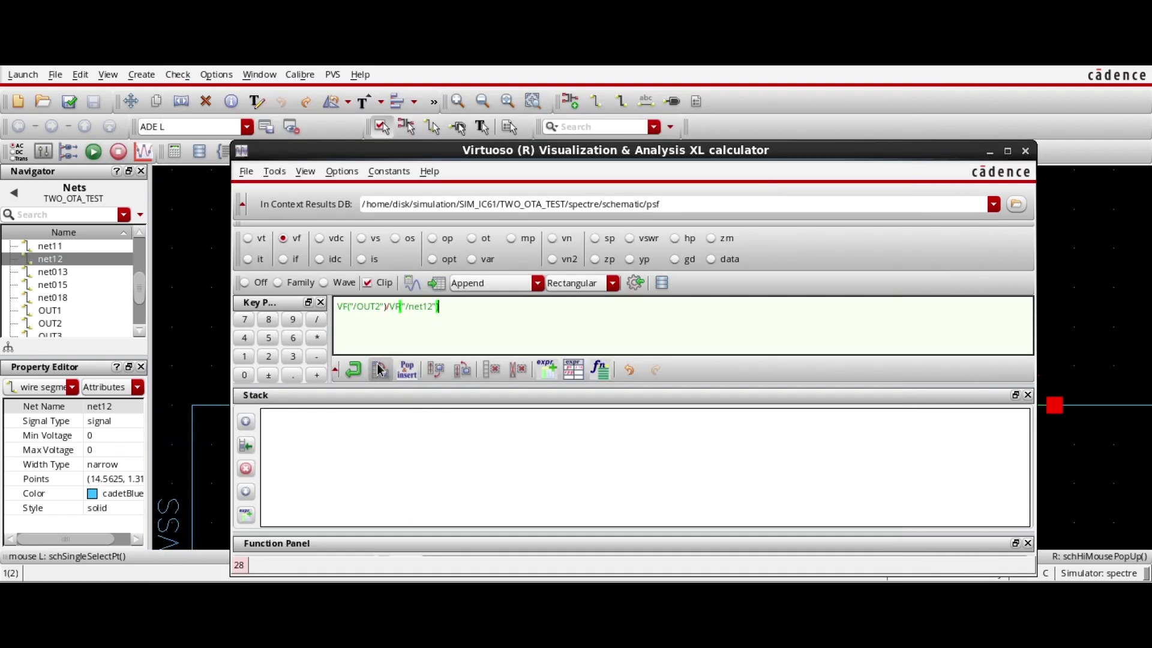
{"action": "left_click", "coordinate": [355, 371]}
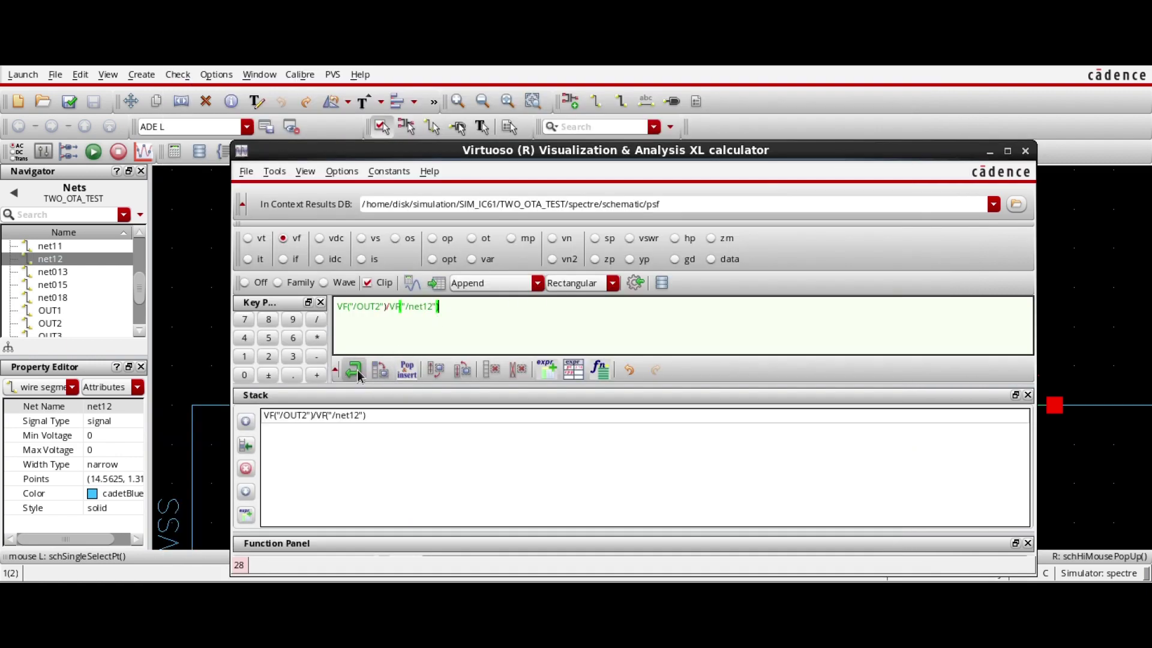
- Capture the OUT1 net of the Common Mode Gain Setup as a vf expression and push VF("/OUT1") onto the stack
{"action": "left_click", "coordinate": [990, 152]}
{"action": "scroll", "coordinate": [599, 331], "scroll_direction": "down", "scroll_amount": 3, "text": "ctrl"}
{"action": "scroll", "coordinate": [483, 339], "scroll_direction": "up", "scroll_amount": 2, "text": "ctrl"}
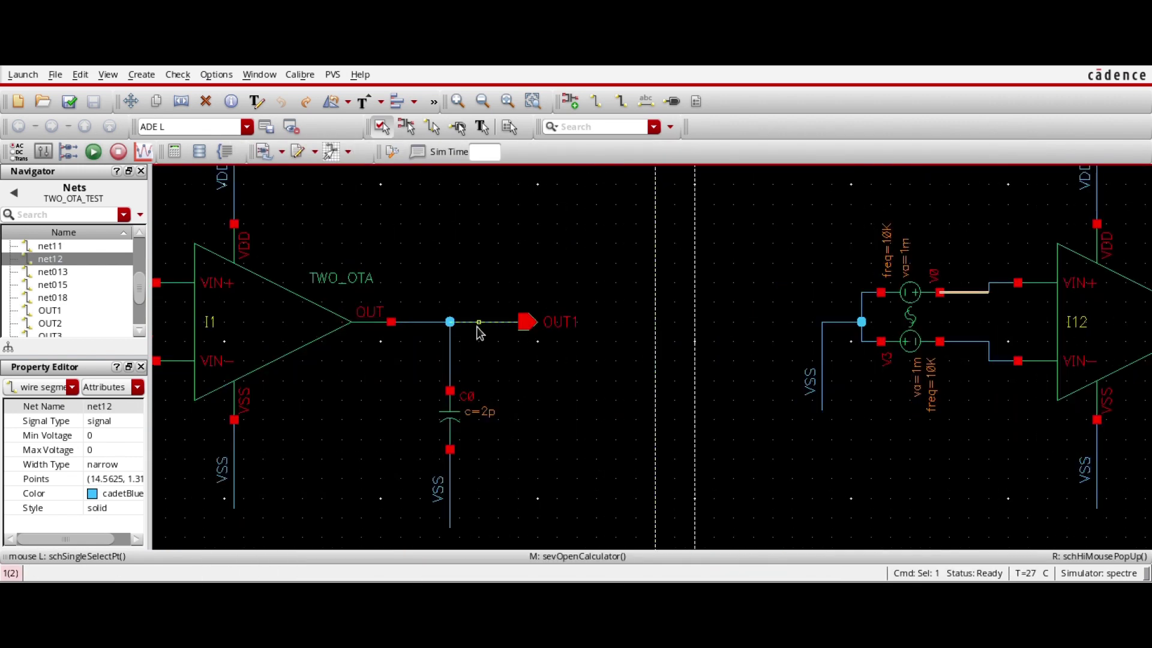
{"action": "middle_click", "coordinate": [478, 322]}
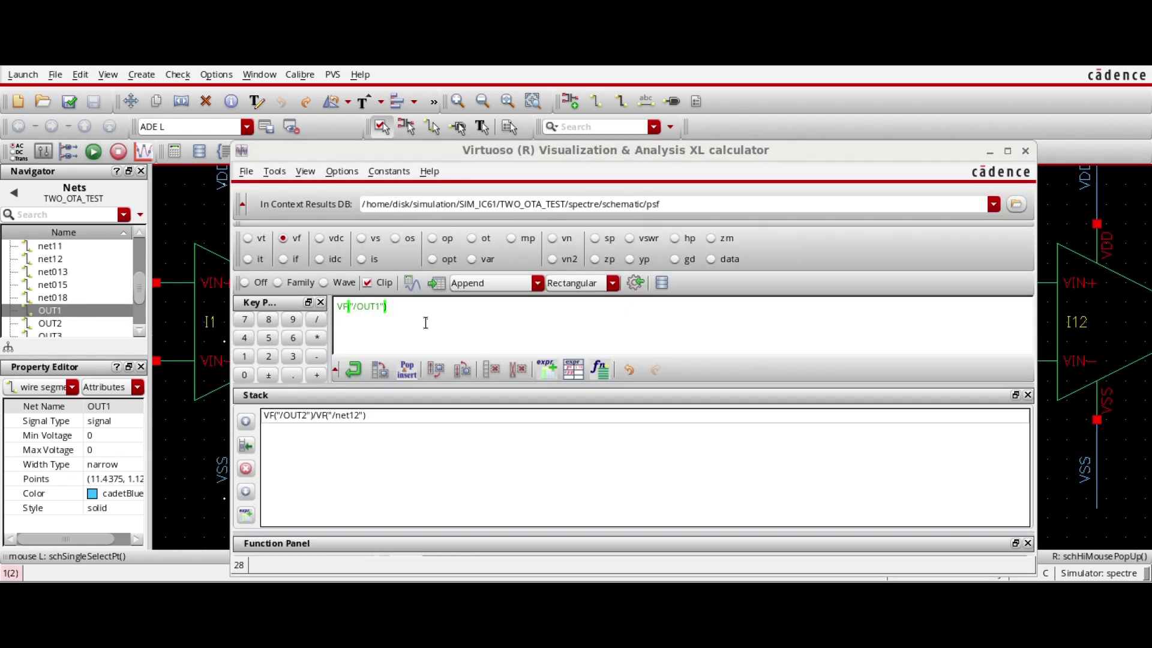
{"action": "left_click", "coordinate": [353, 369]}
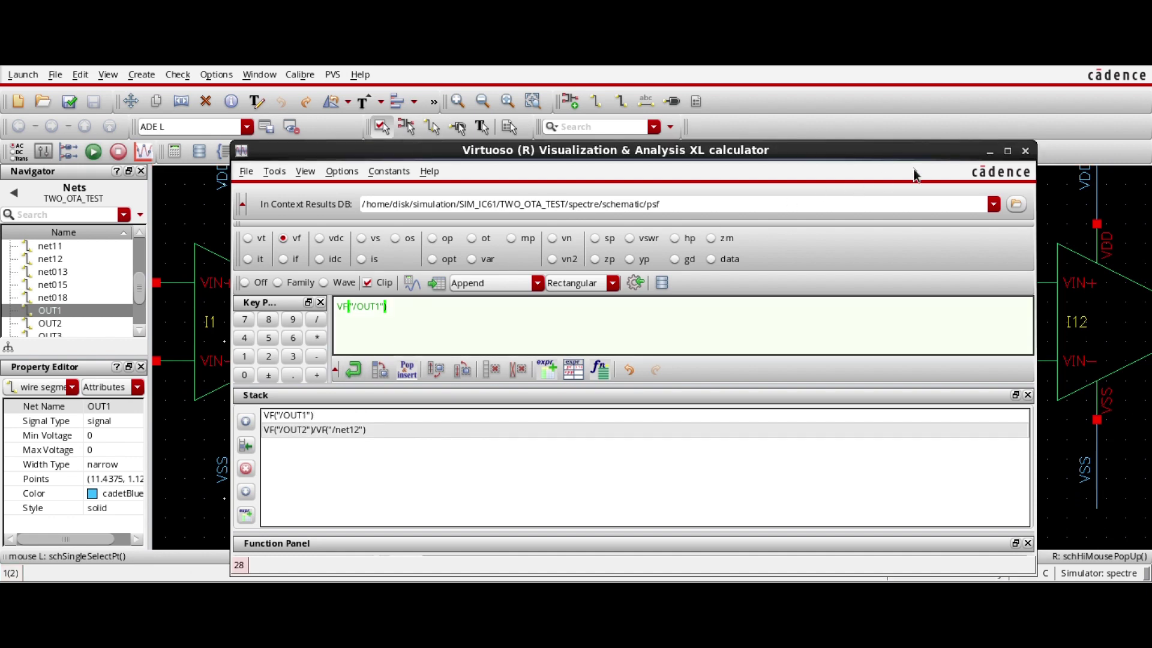
- Capture input net8 of the Common Mode Gain Setup, divide VF("/OUT1") by VF("/net8"), plot the ratio and close the graph
{"action": "left_click", "coordinate": [987, 158]}
{"action": "key", "text": "f"}
{"action": "scroll", "coordinate": [618, 224], "scroll_direction": "up", "scroll_amount": 5, "text": "ctrl"}
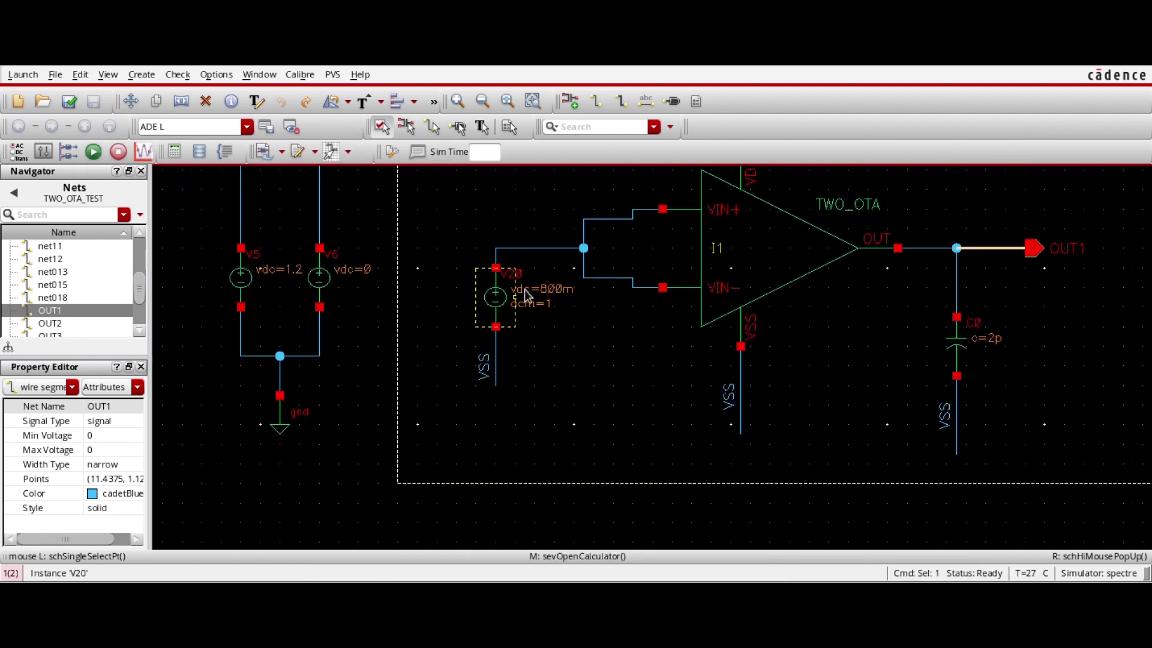
{"action": "middle_click", "coordinate": [617, 243]}
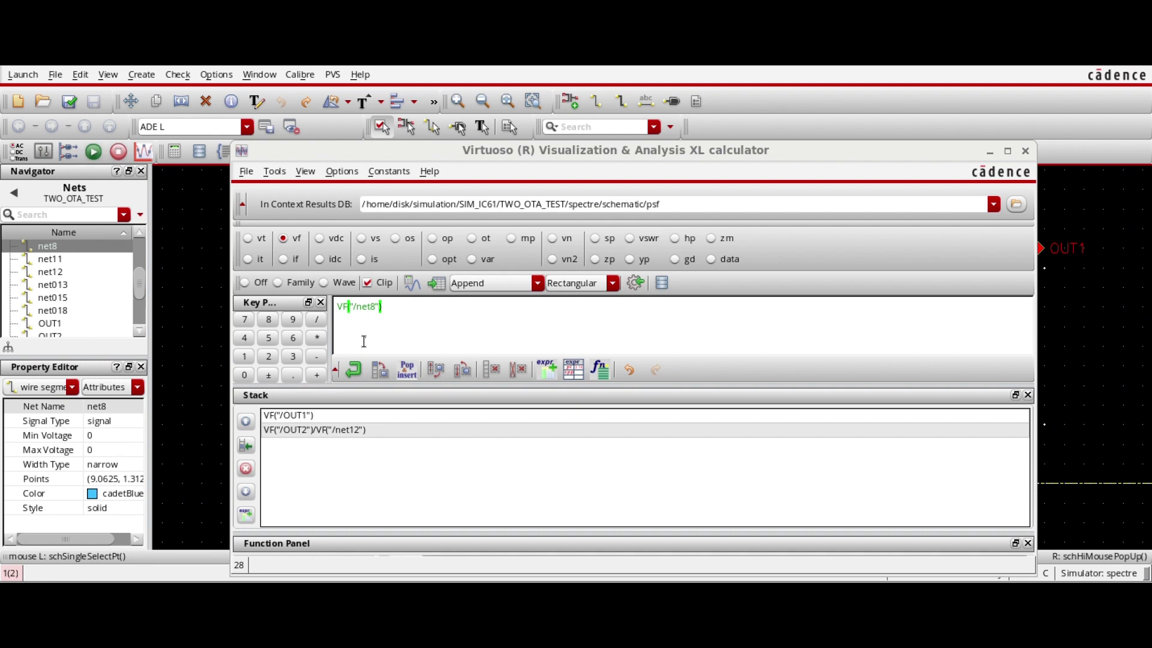
{"action": "left_click", "coordinate": [317, 319]}
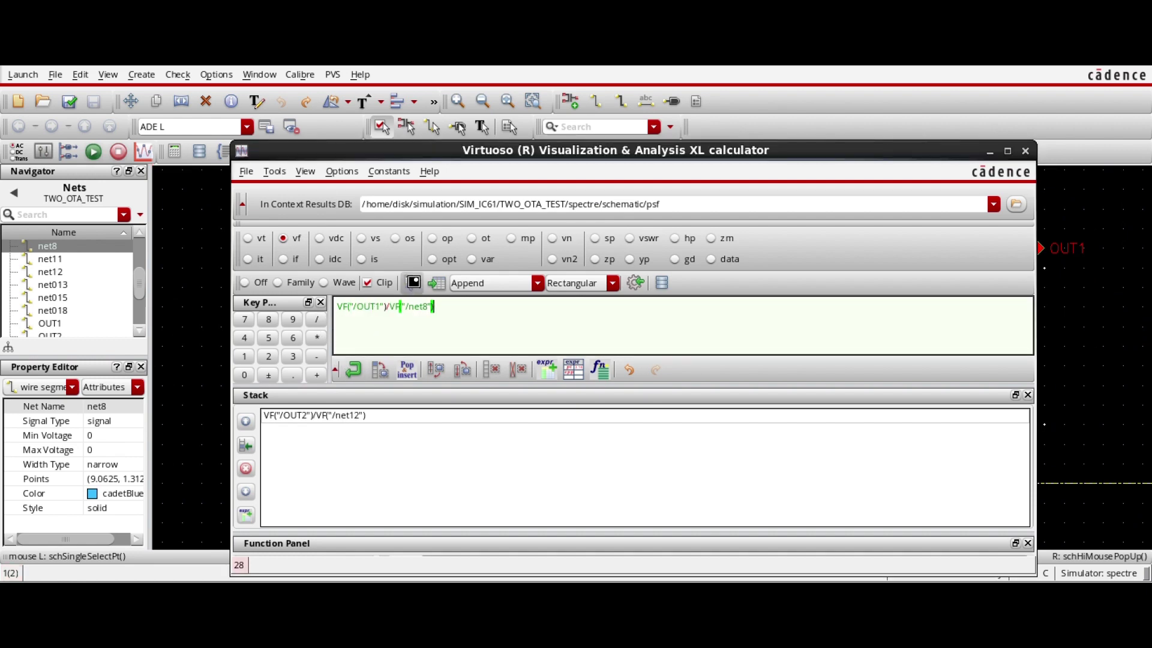
{"action": "left_click", "coordinate": [413, 283]}
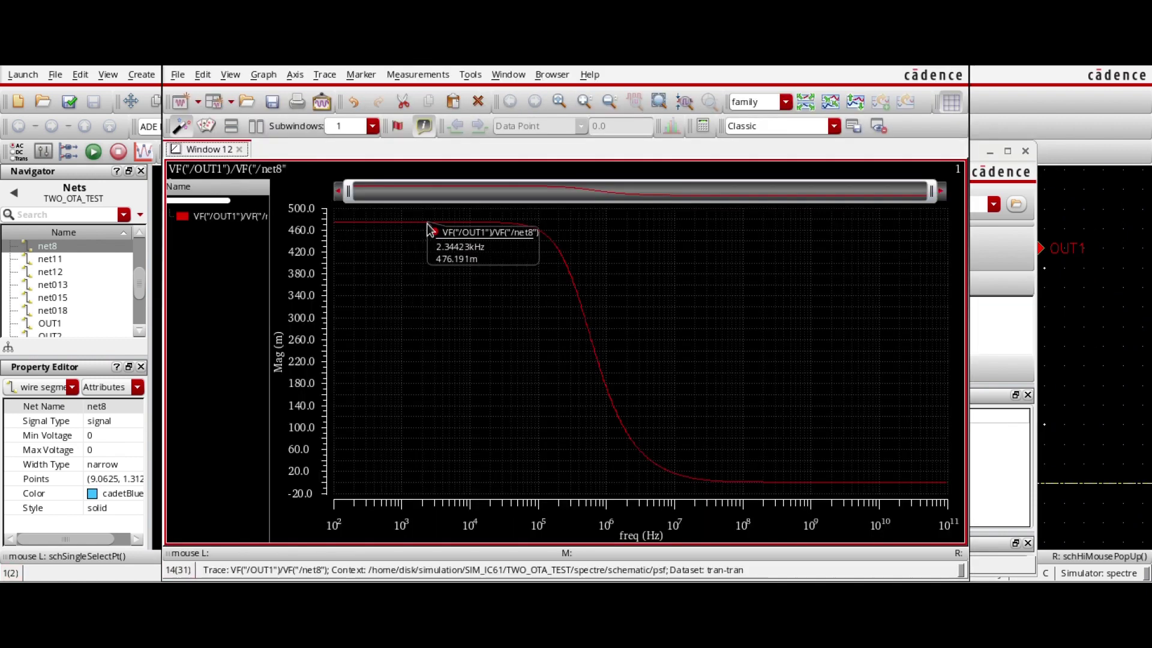
{"action": "left_click", "coordinate": [978, 151]}
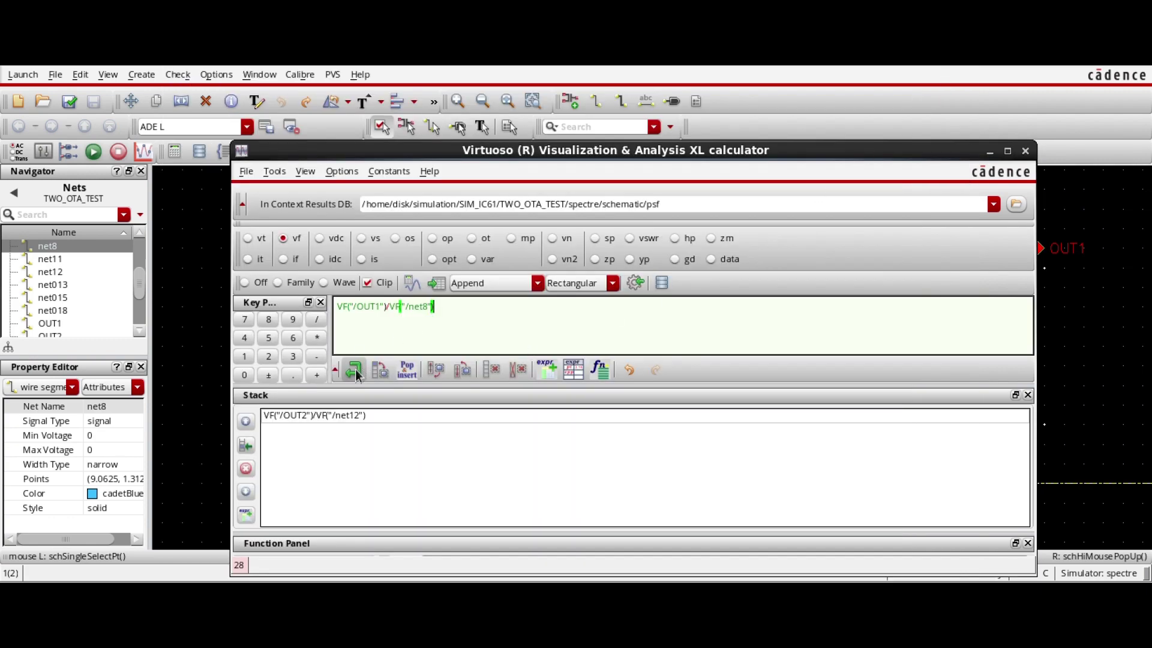
- Divide the stacked VF("/OUT2")/VF("/net12") by VF("/OUT1")/VF("/net8") and highlight the numerator and denominator for checking
{"action": "left_click", "coordinate": [317, 319]}
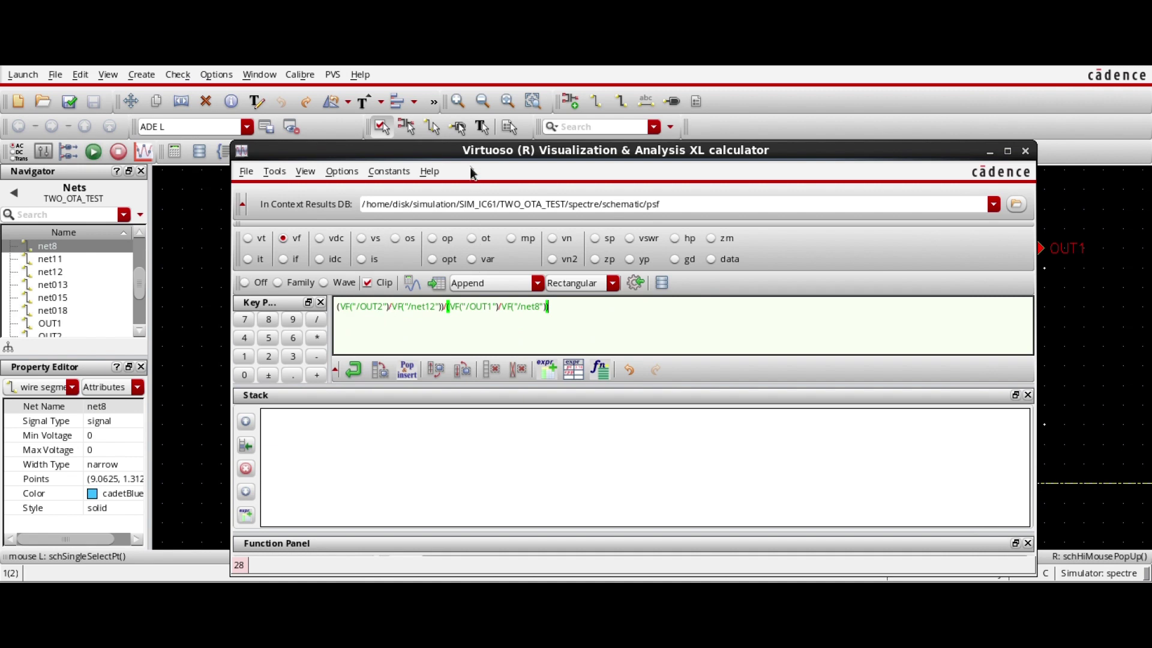
{"action": "left_click_drag", "start_coordinate": [485, 152], "coordinate": [546, 141]}
{"action": "left_click_drag", "start_coordinate": [398, 297], "coordinate": [504, 295]}
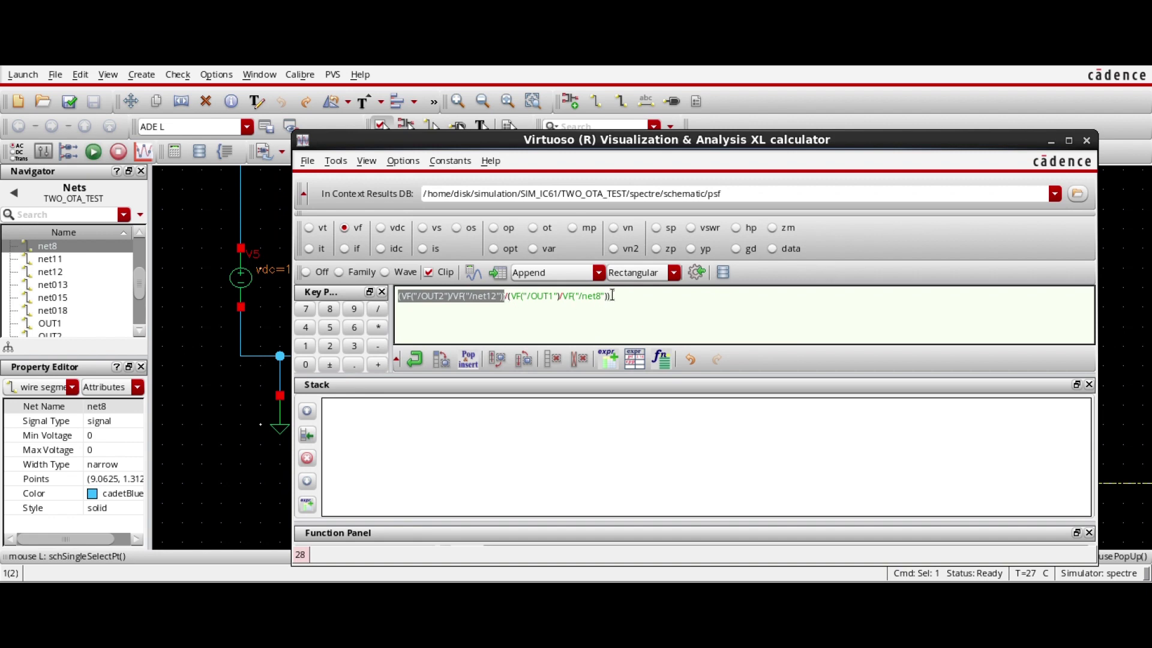
{"action": "left_click_drag", "start_coordinate": [612, 296], "coordinate": [510, 302]}
{"action": "left_click", "coordinate": [509, 310]}
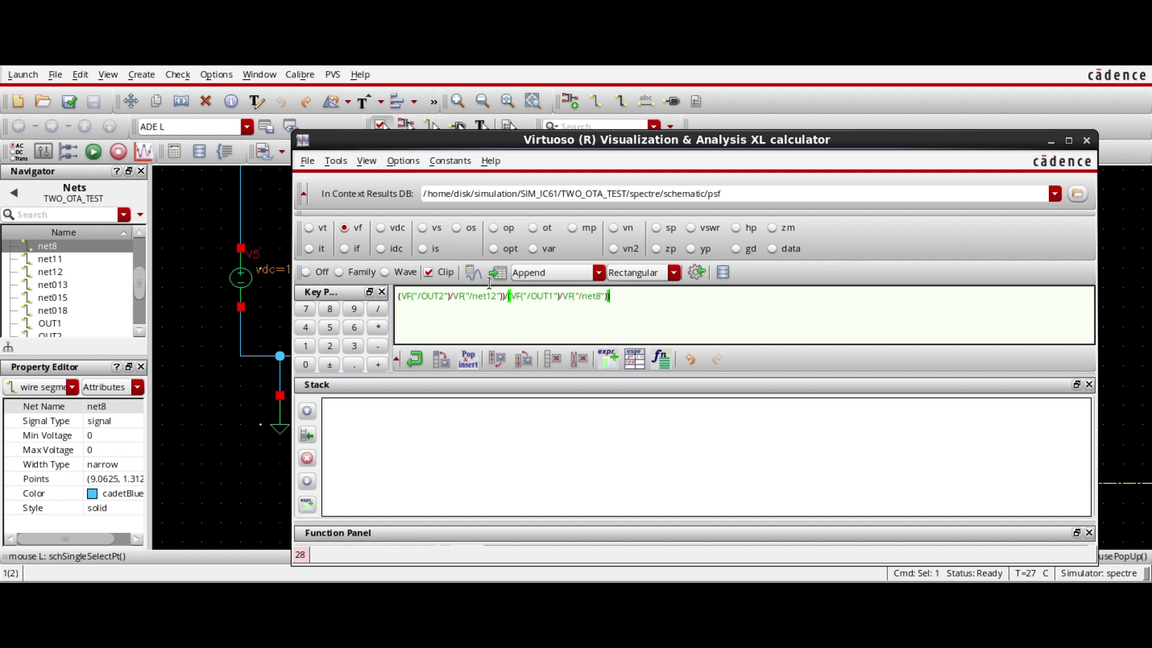
- Move the calculator aside and select the OUT2 net in the net list and in the Differential Mode Gain Setup
{"action": "left_click_drag", "start_coordinate": [467, 141], "coordinate": [521, 135]}
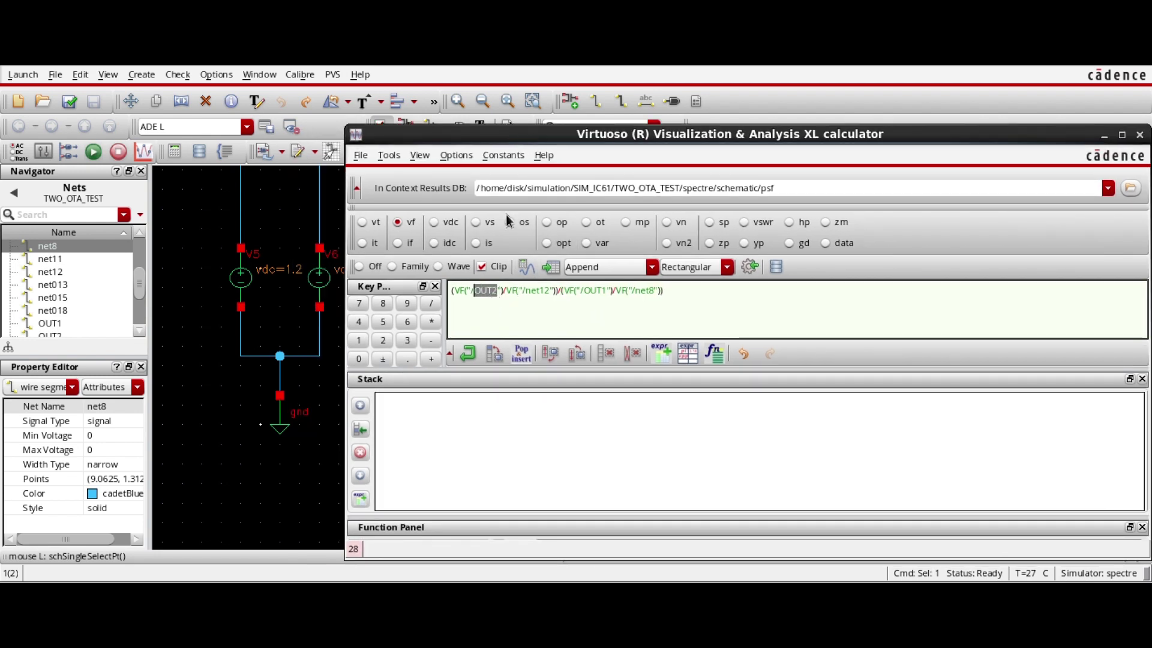
{"action": "left_click_drag", "start_coordinate": [521, 135], "coordinate": [747, 299]}
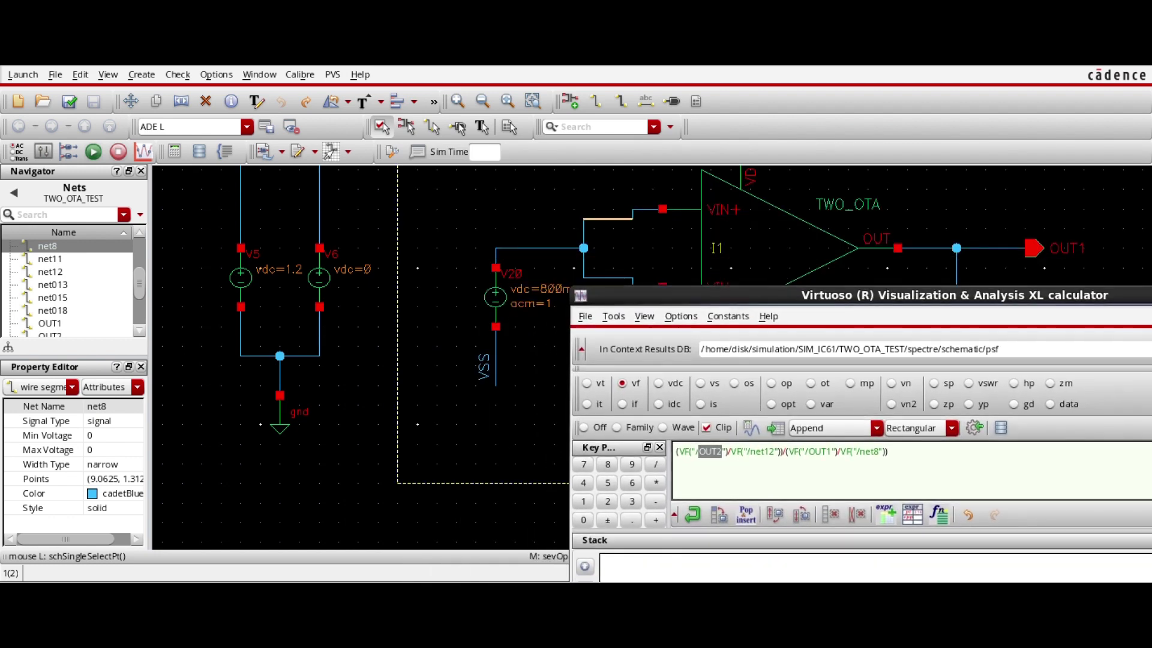
{"action": "scroll", "coordinate": [330, 329], "scroll_direction": "down", "scroll_amount": 3, "text": "ctrl"}
{"action": "scroll", "coordinate": [339, 329], "scroll_direction": "down", "scroll_amount": 2, "text": "ctrl"}
{"action": "scroll", "coordinate": [447, 334], "scroll_direction": "up", "scroll_amount": 6, "text": "ctrl"}
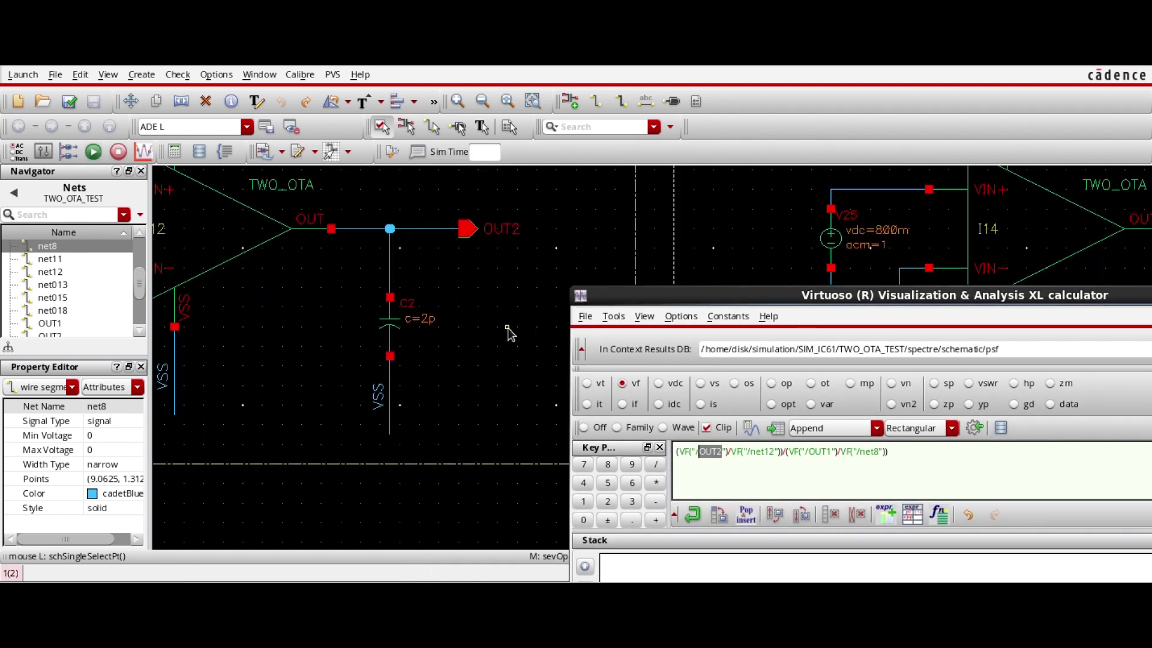
{"action": "left_click", "coordinate": [484, 332]}
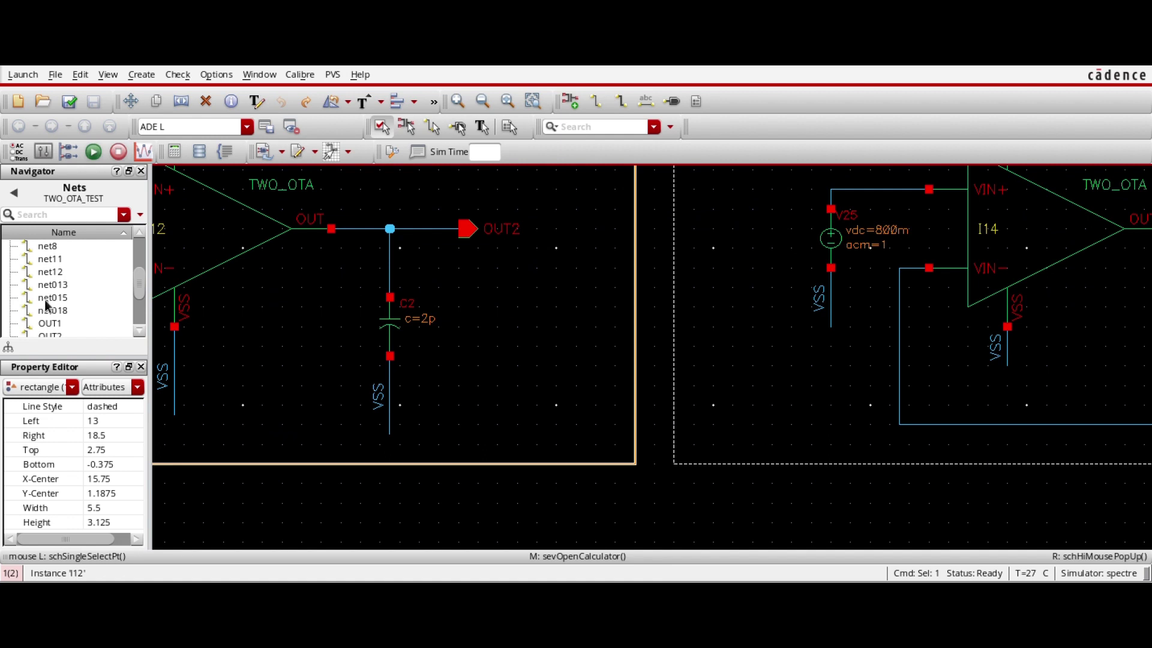
{"action": "scroll", "coordinate": [51, 294], "scroll_direction": "down", "scroll_amount": 2}
{"action": "left_click", "coordinate": [52, 272]}
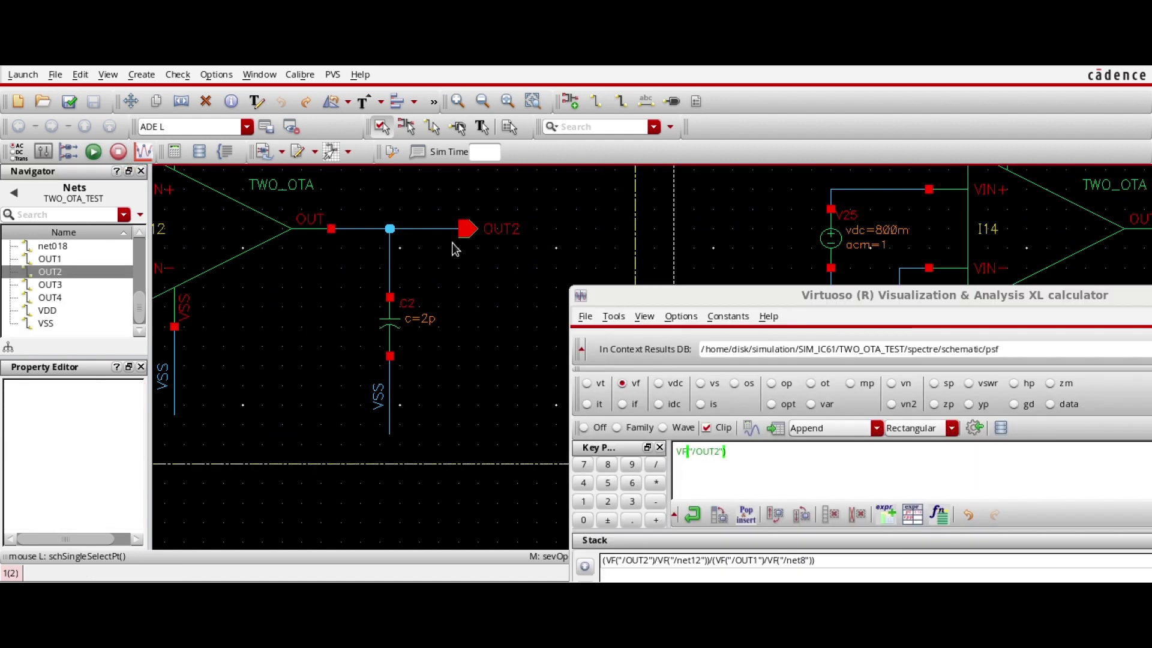
{"action": "left_click", "coordinate": [413, 239]}
{"action": "left_click", "coordinate": [414, 238]}
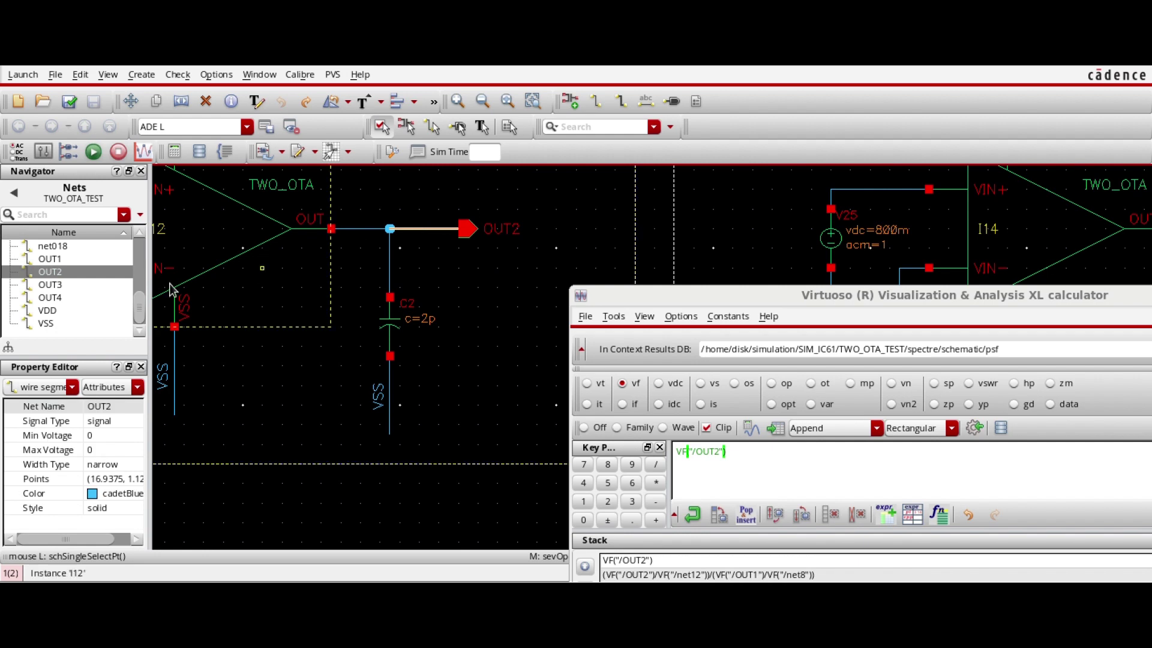
- Fit the schematic, recall the full gain ratio expression from the stack into the buffer and reposition the calculator
{"action": "left_click_drag", "start_coordinate": [720, 297], "coordinate": [541, 248]}
{"action": "key", "text": "f"}
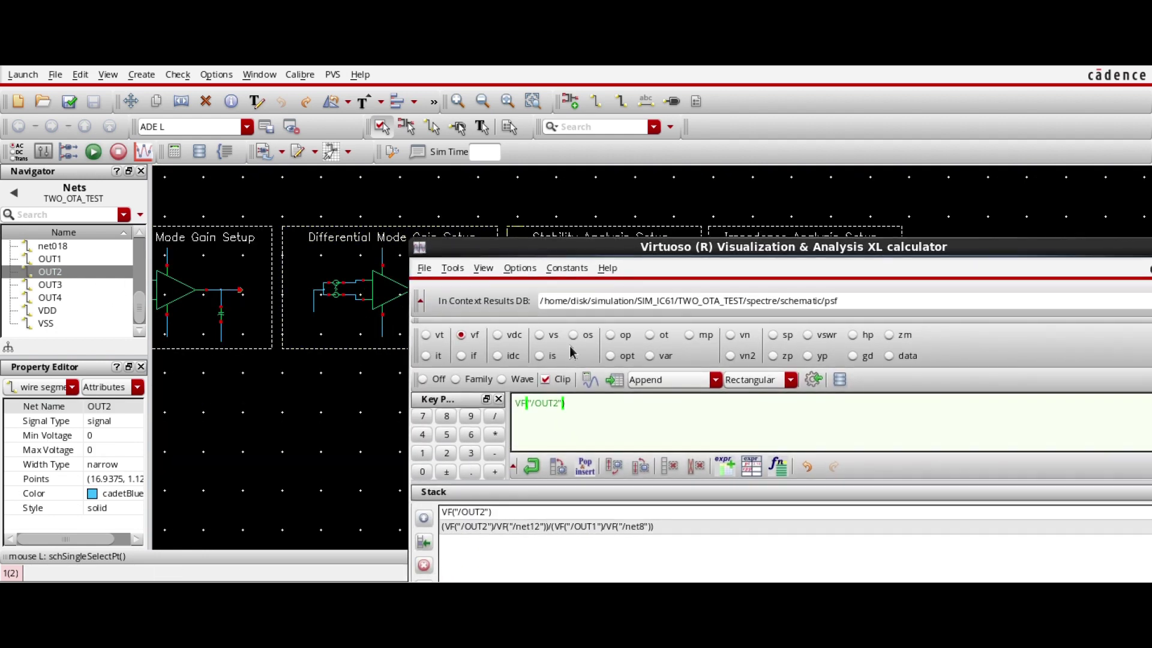
{"action": "left_click", "coordinate": [540, 526]}
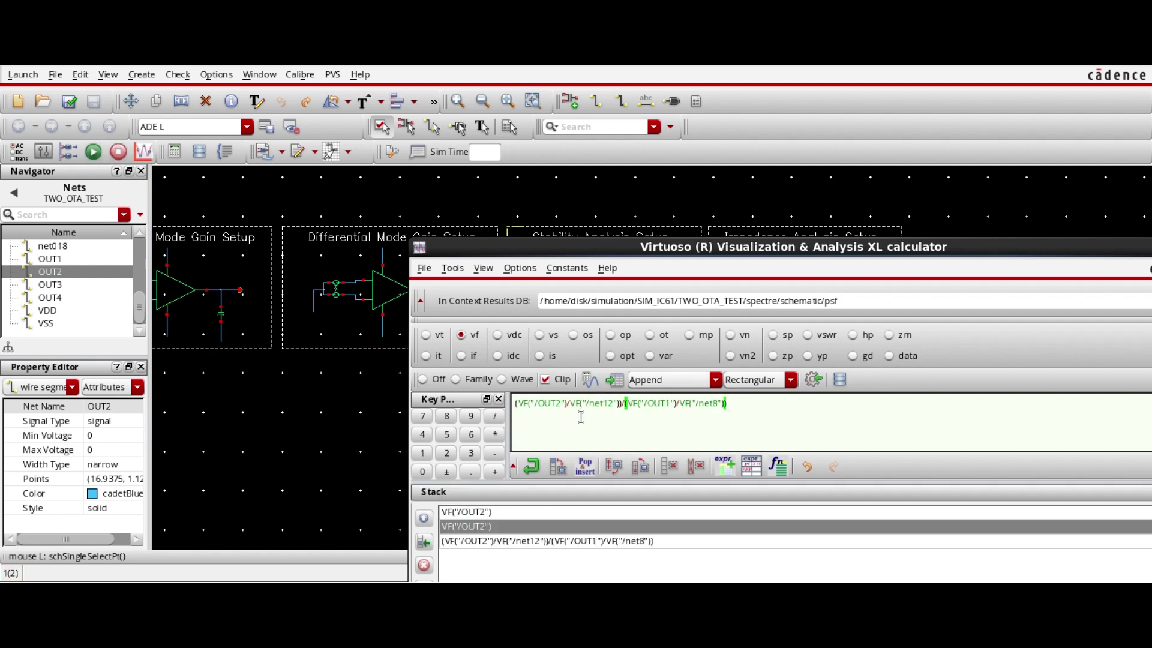
{"action": "left_click_drag", "start_coordinate": [561, 248], "coordinate": [461, 186]}
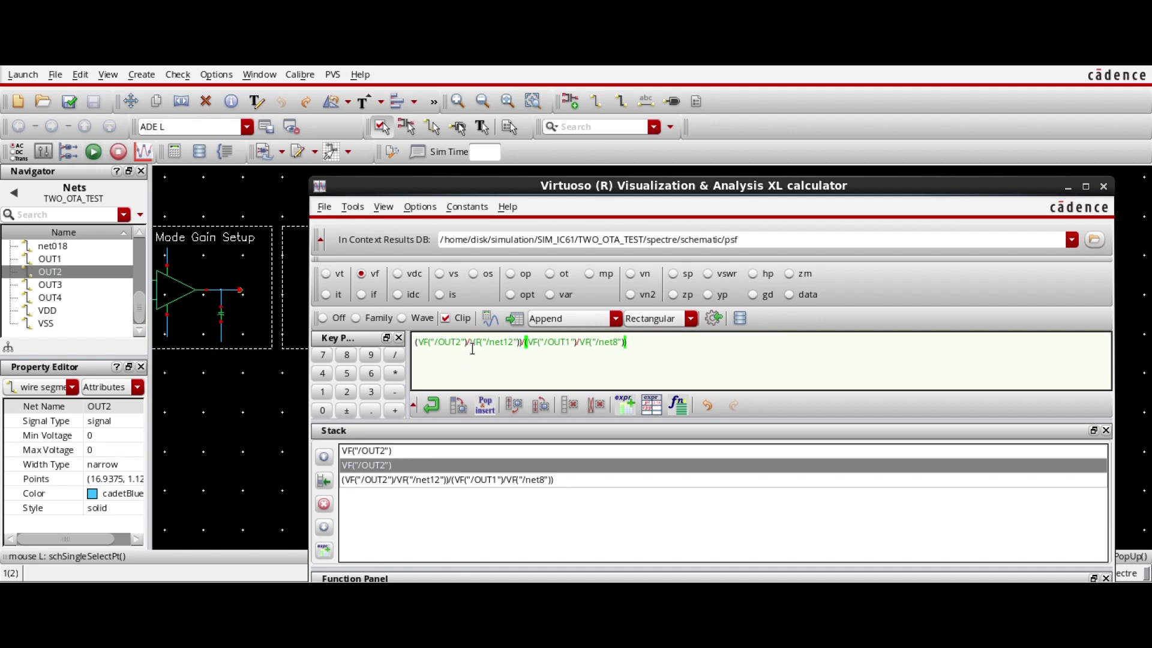
- Check the numerator and denominator of the combined gain ratio, plot the expression and reposition the graph window
{"action": "left_click_drag", "start_coordinate": [415, 343], "coordinate": [515, 343]}
{"action": "left_click_drag", "start_coordinate": [627, 344], "coordinate": [529, 346]}
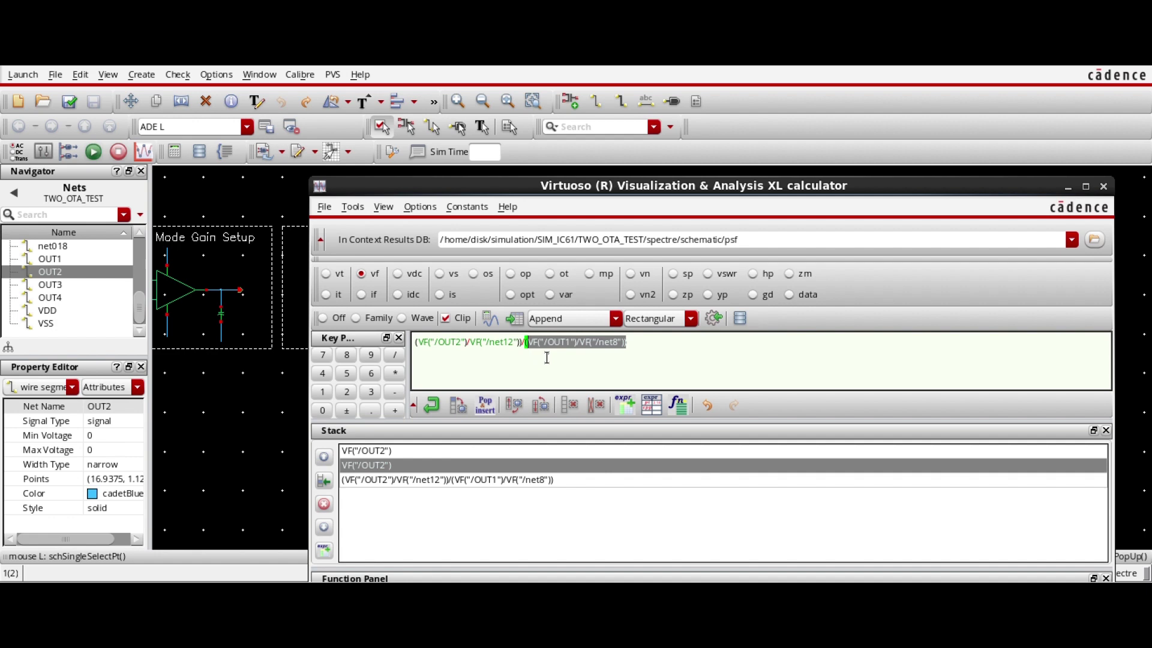
{"action": "left_click", "coordinate": [641, 347]}
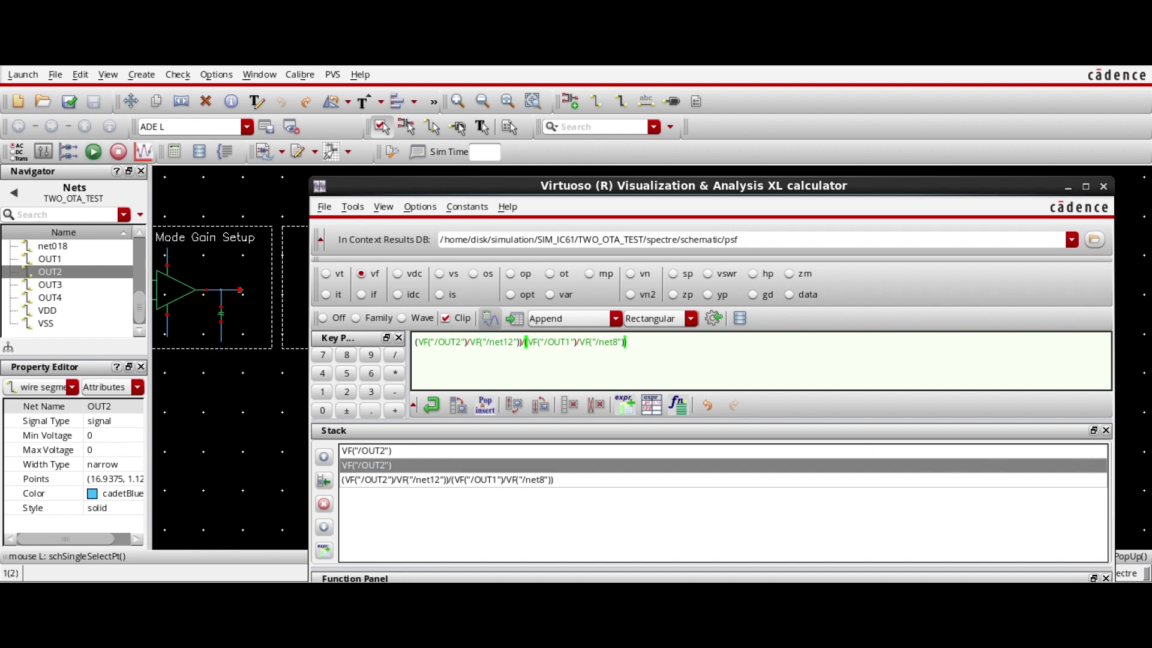
{"action": "left_click", "coordinate": [490, 317]}
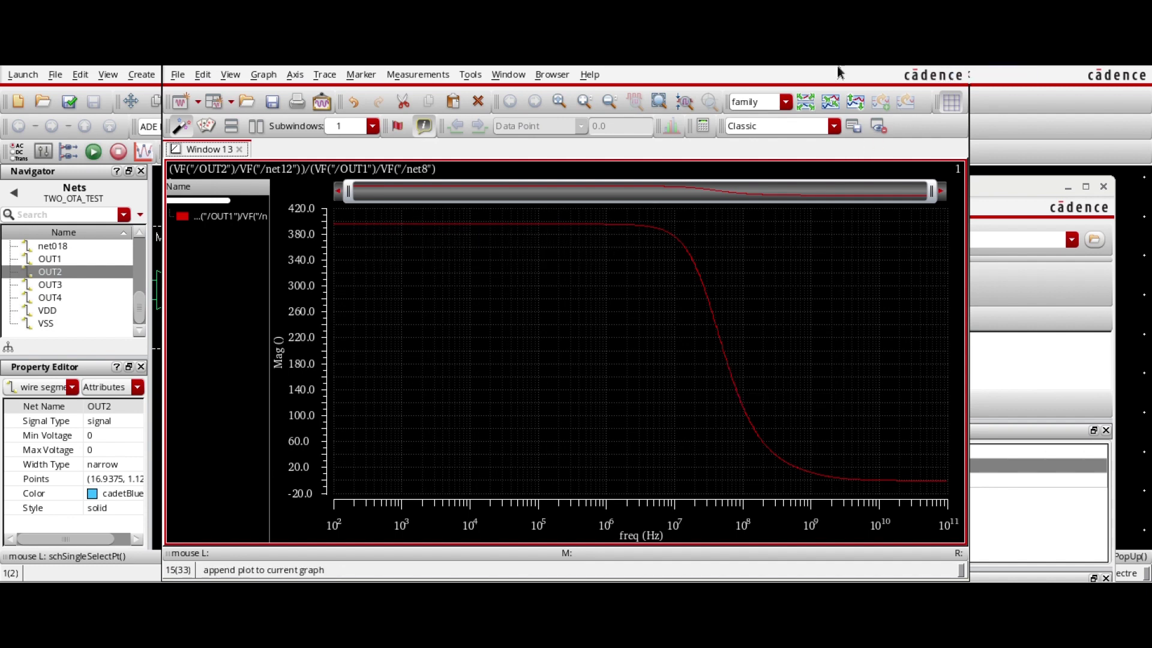
{"action": "left_click_drag", "start_coordinate": [510, 66], "coordinate": [510, 92]}
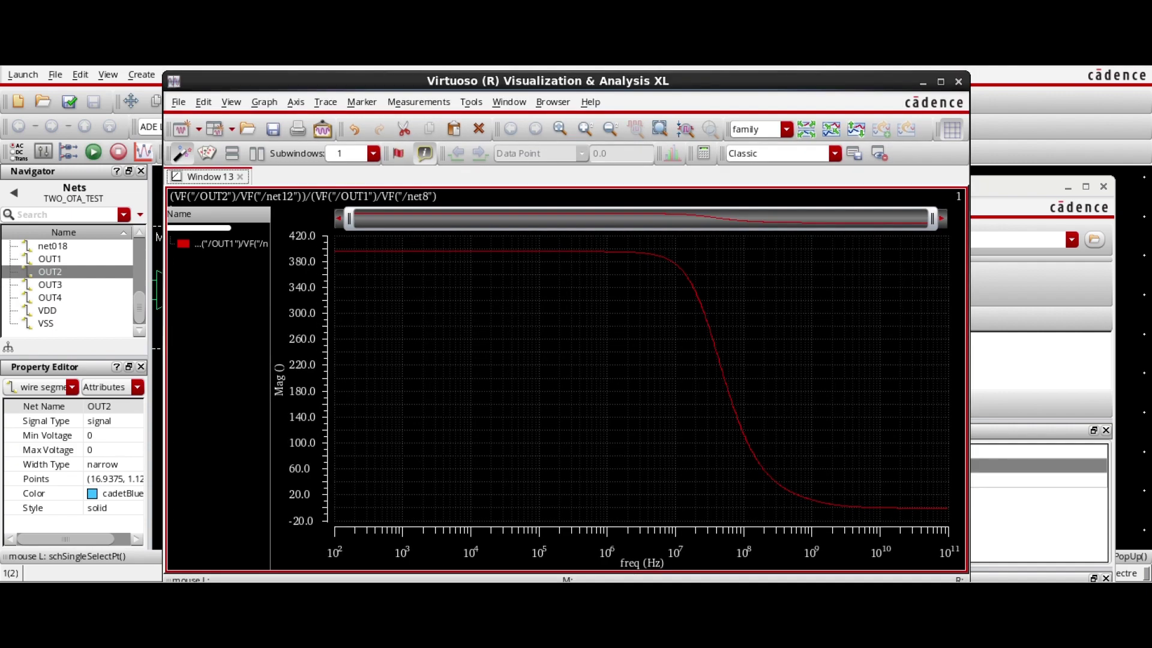
- Close the linear gain ratio graph, wrap the calculator expression in dB20 and plot it in a new graph window
{"action": "left_click", "coordinate": [958, 82]}
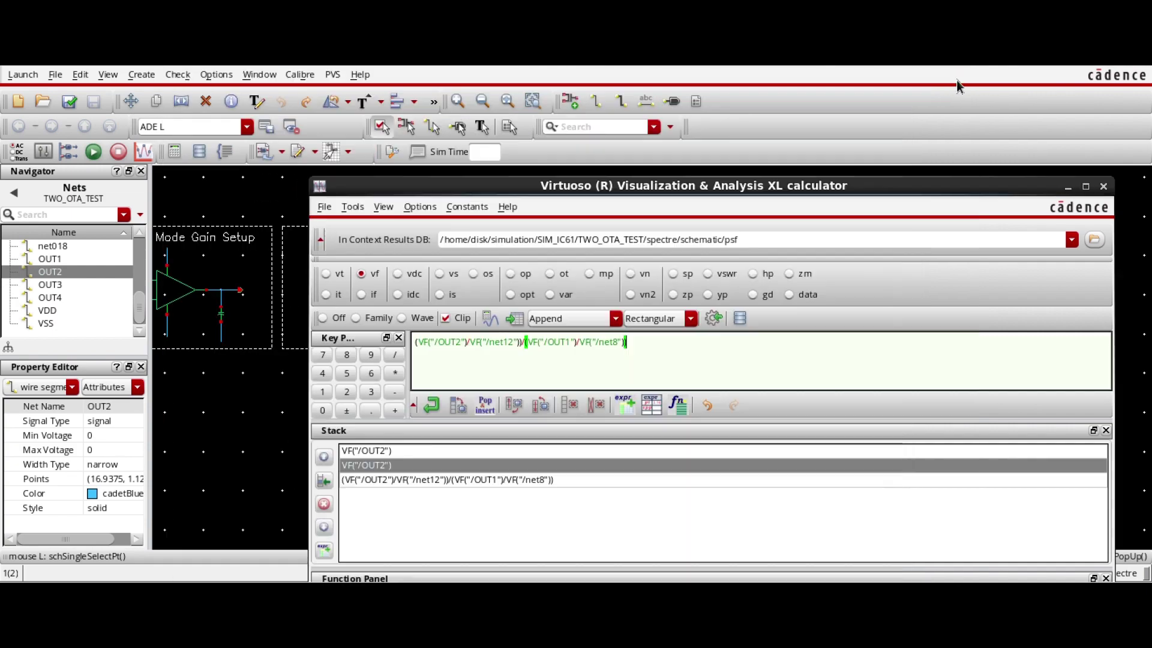
{"action": "left_click", "coordinate": [1106, 430]}
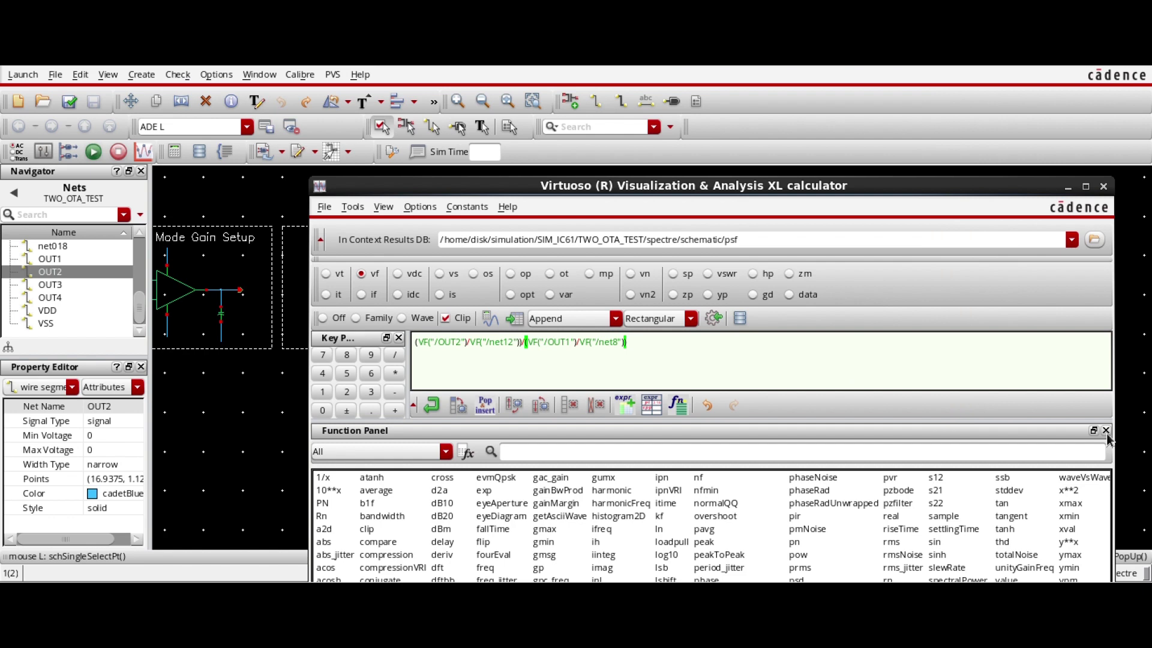
{"action": "left_click", "coordinate": [522, 449]}
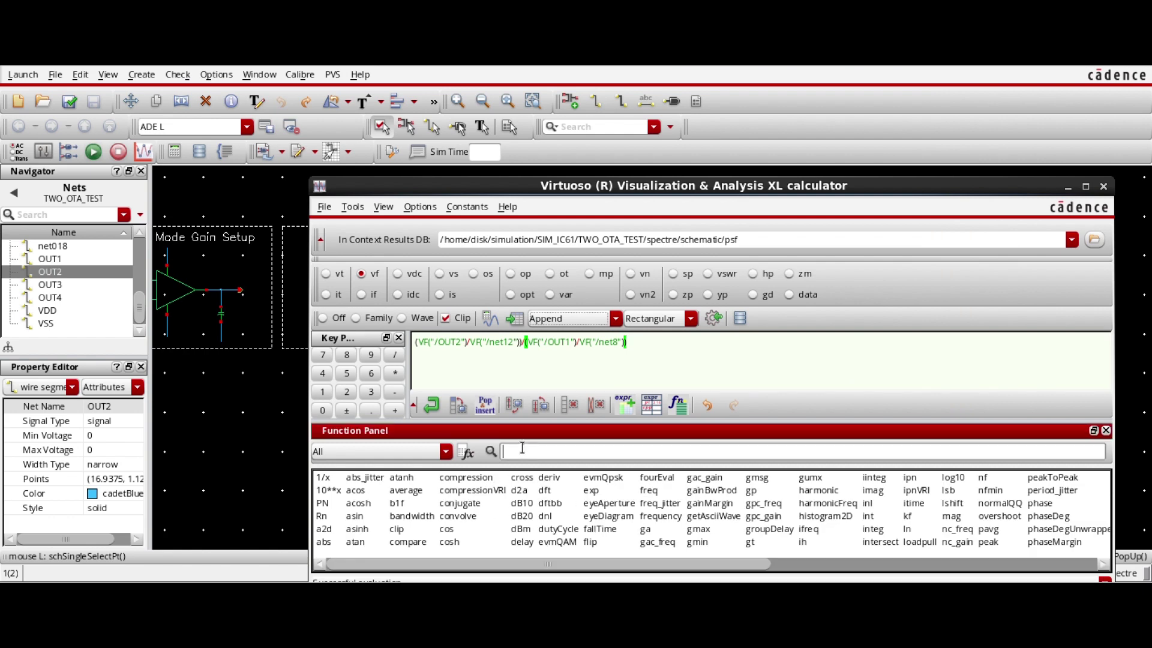
{"action": "left_click", "coordinate": [522, 516]}
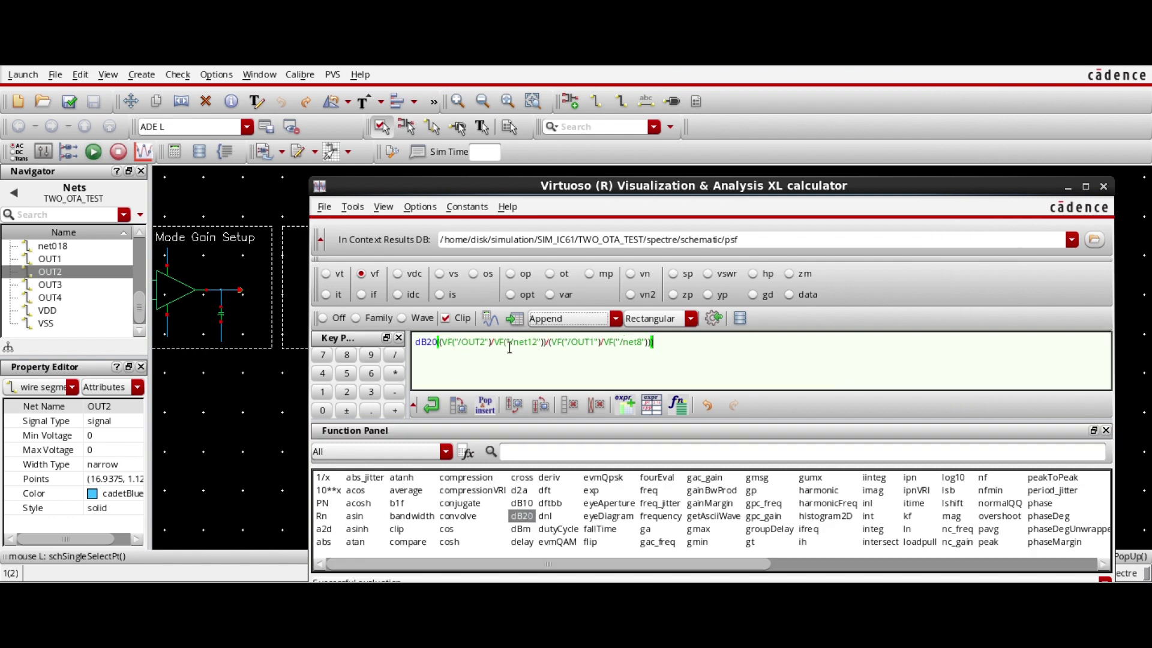
{"action": "left_click", "coordinate": [491, 318]}
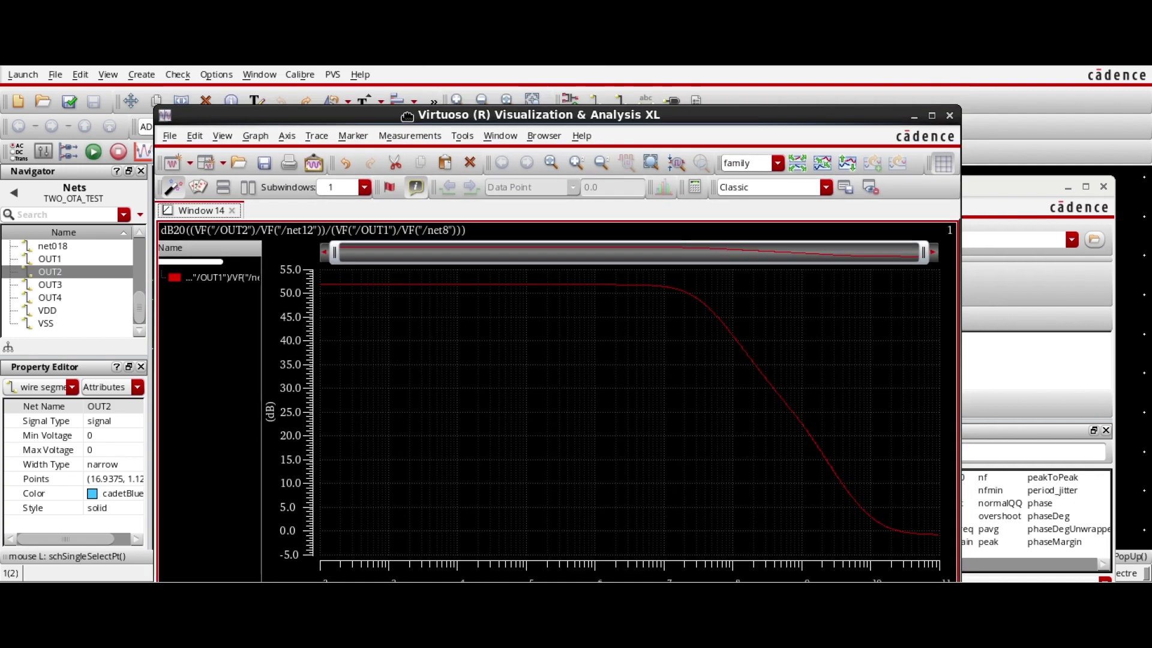
{"action": "left_click_drag", "start_coordinate": [377, 115], "coordinate": [379, 86]}
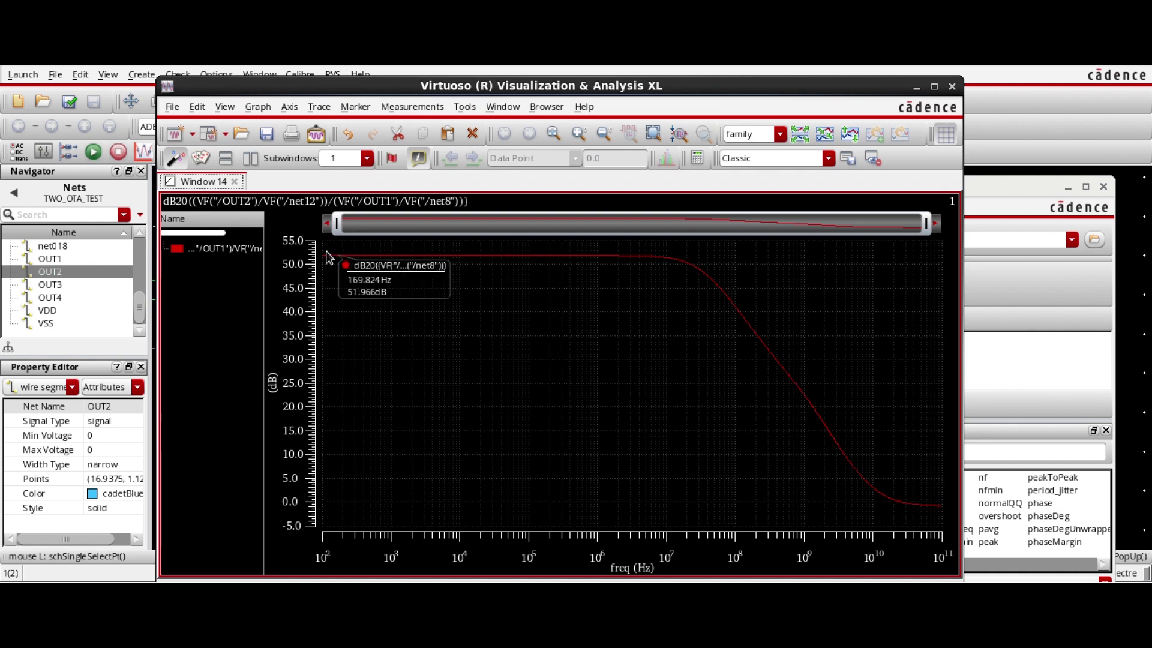
- Examine the dB20 gain ratio curve from low frequency through its roll-off, highlight the trace and minimise the graph window
{"action": "mouse_move", "coordinate": [359, 261]}
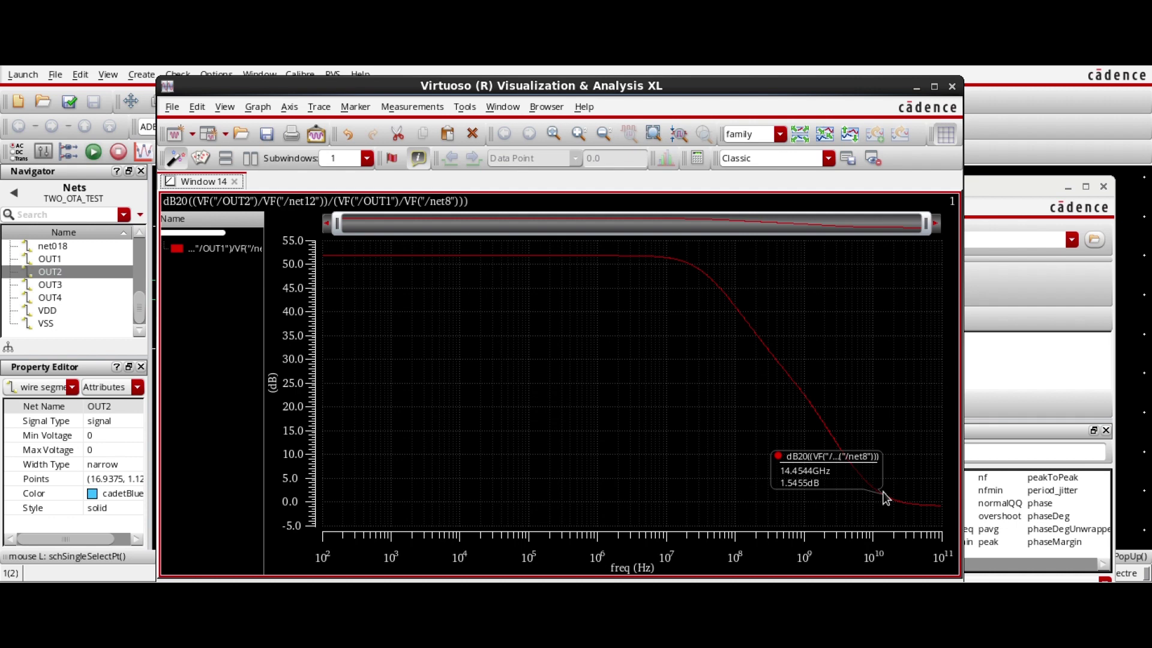
{"action": "left_click", "coordinate": [484, 262]}
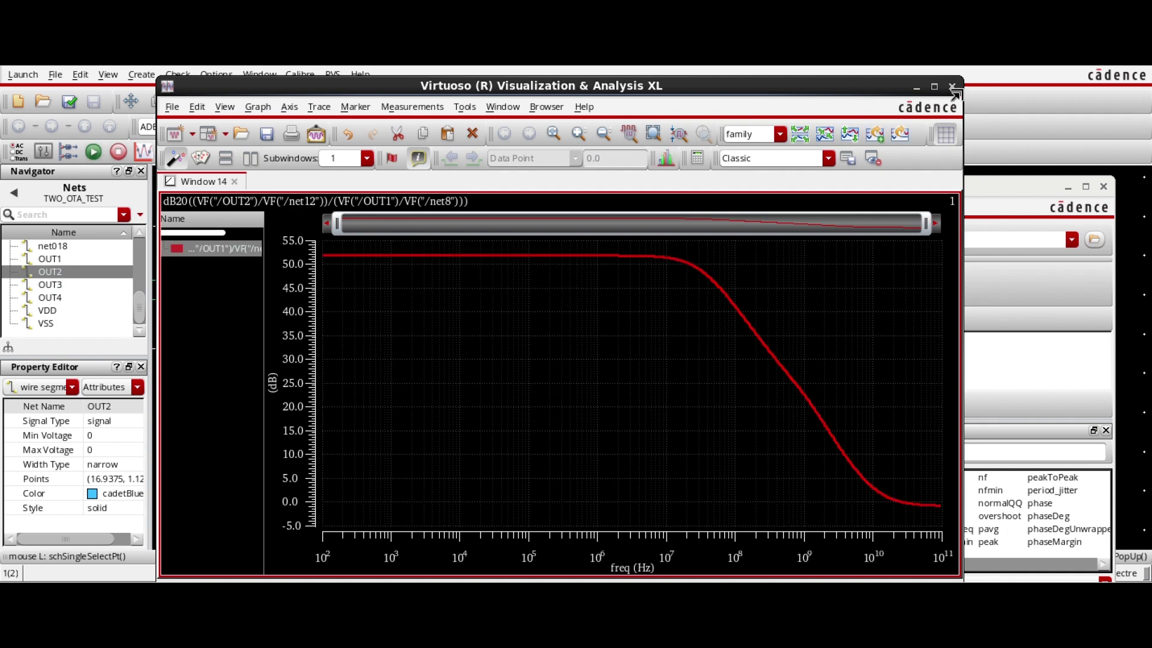
{"action": "left_click_drag", "start_coordinate": [804, 86], "coordinate": [802, 97]}
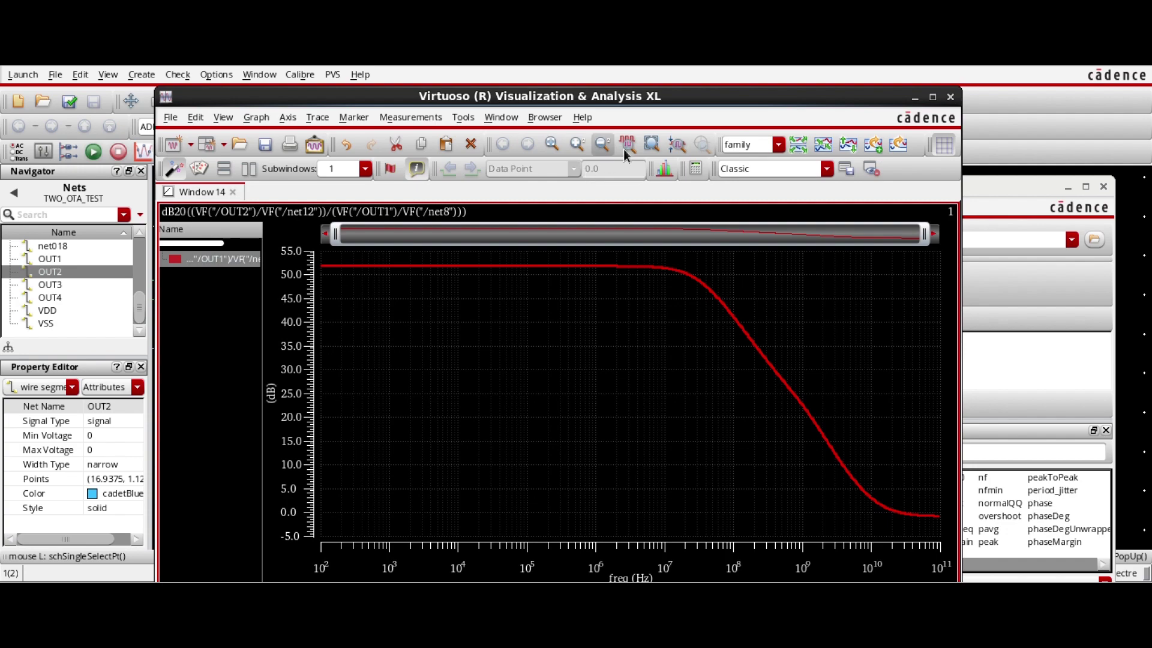
{"action": "left_click", "coordinate": [914, 98]}
- Send the dB20 gain ratio expression from the calculator buffer to the ADE L outputs
{"action": "left_click", "coordinate": [658, 343]}
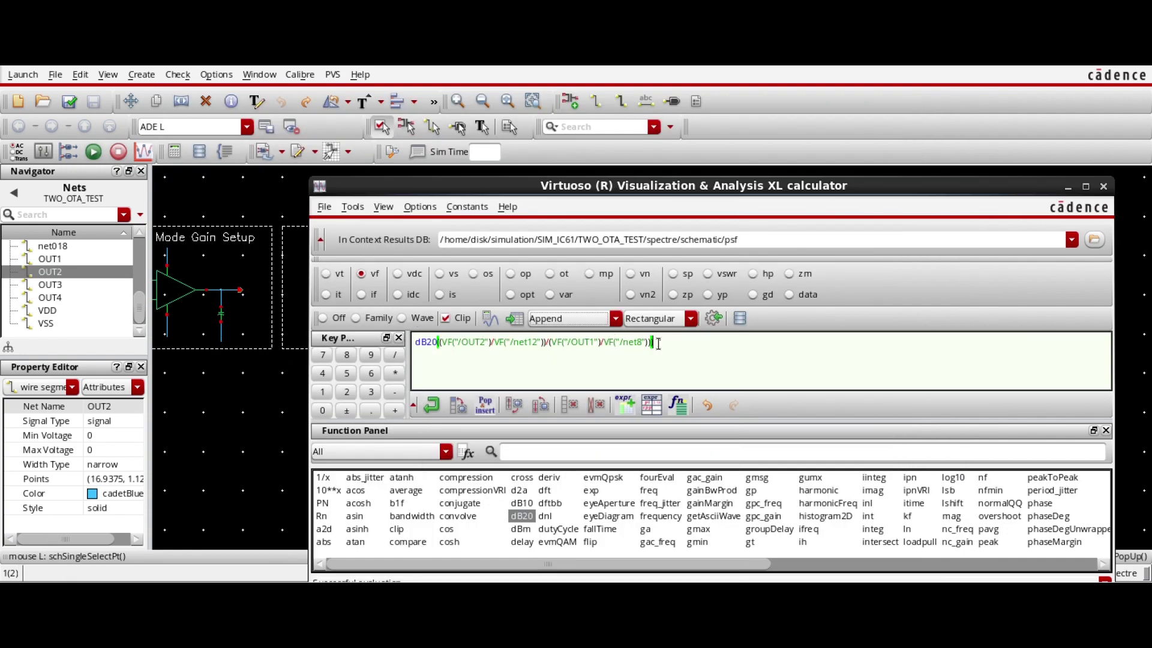
{"action": "left_click", "coordinate": [714, 320]}
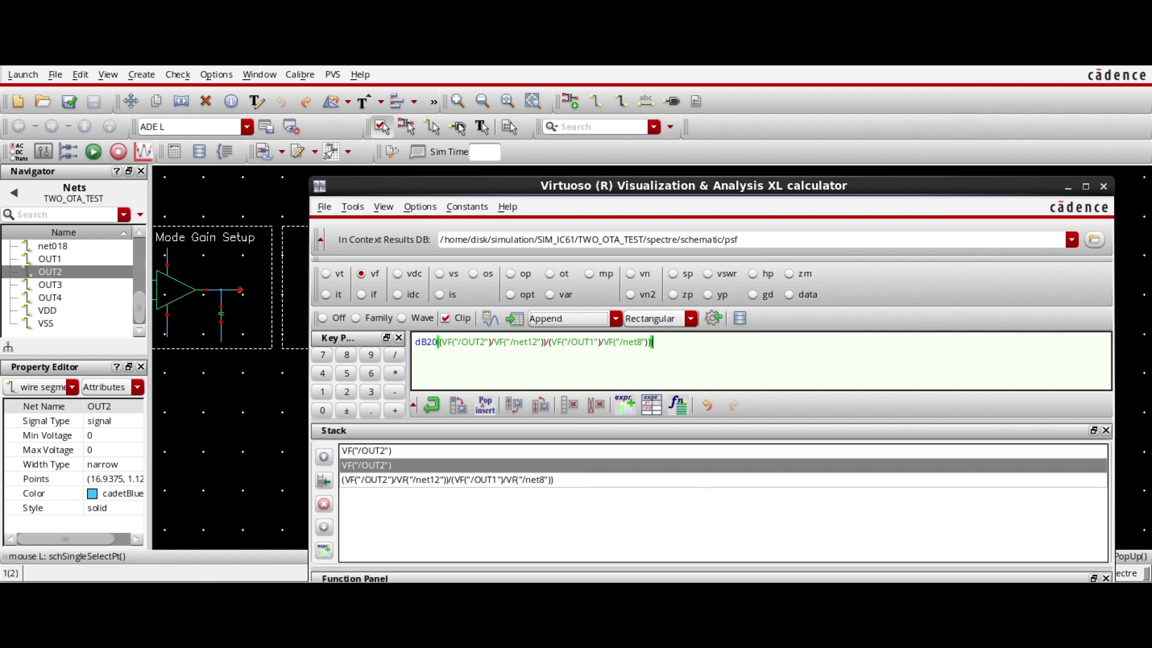
{"action": "scroll", "coordinate": [610, 429], "scroll_direction": "down", "scroll_amount": 3}
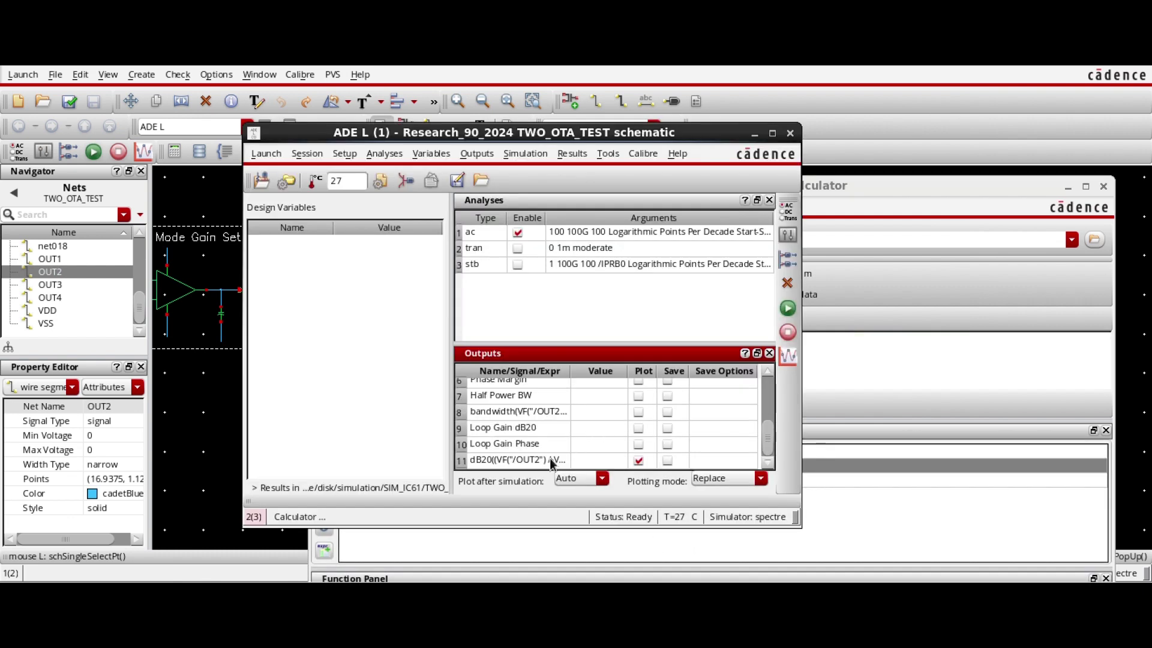
- Name the new dB20 gain ratio output CMMR and apply the output settings
{"action": "left_click", "coordinate": [526, 464]}
{"action": "right_click", "coordinate": [526, 464]}
{"action": "left_click", "coordinate": [528, 453]}
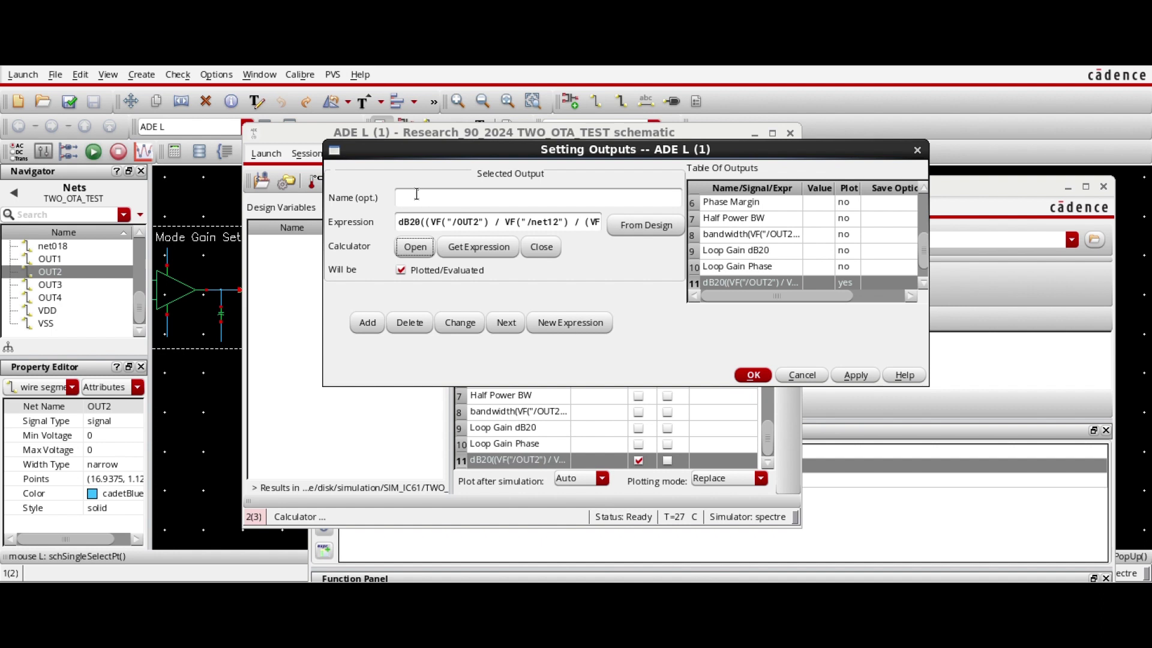
{"action": "type", "text": "Common M"}
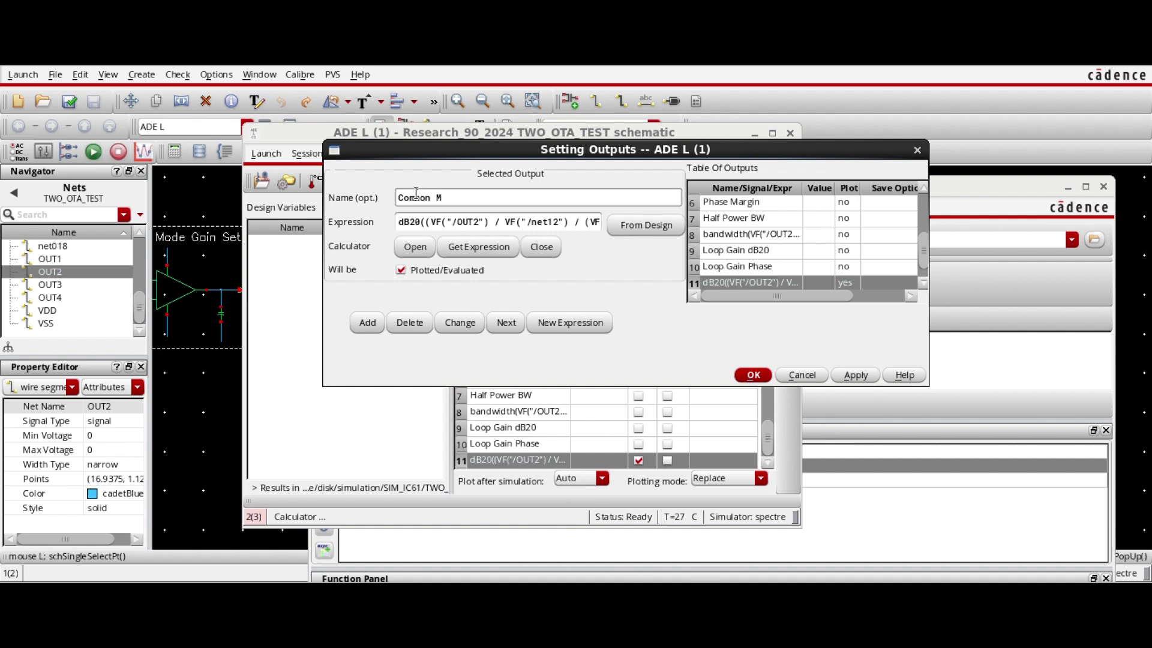
{"action": "key", "text": "BackSpace"}
{"action": "key", "text": "BackSpace"}
{"action": "key", "text": "BackSpace"}
{"action": "key", "text": "BackSpace"}
{"action": "key", "text": "BackSpace"}
{"action": "key", "text": "BackSpace"}
{"action": "key", "text": "BackSpace"}
{"action": "key", "text": "BackSpace"}
{"action": "key", "text": "BackSpace"}
{"action": "left_click", "coordinate": [852, 376]}
{"action": "left_click", "coordinate": [770, 378]}
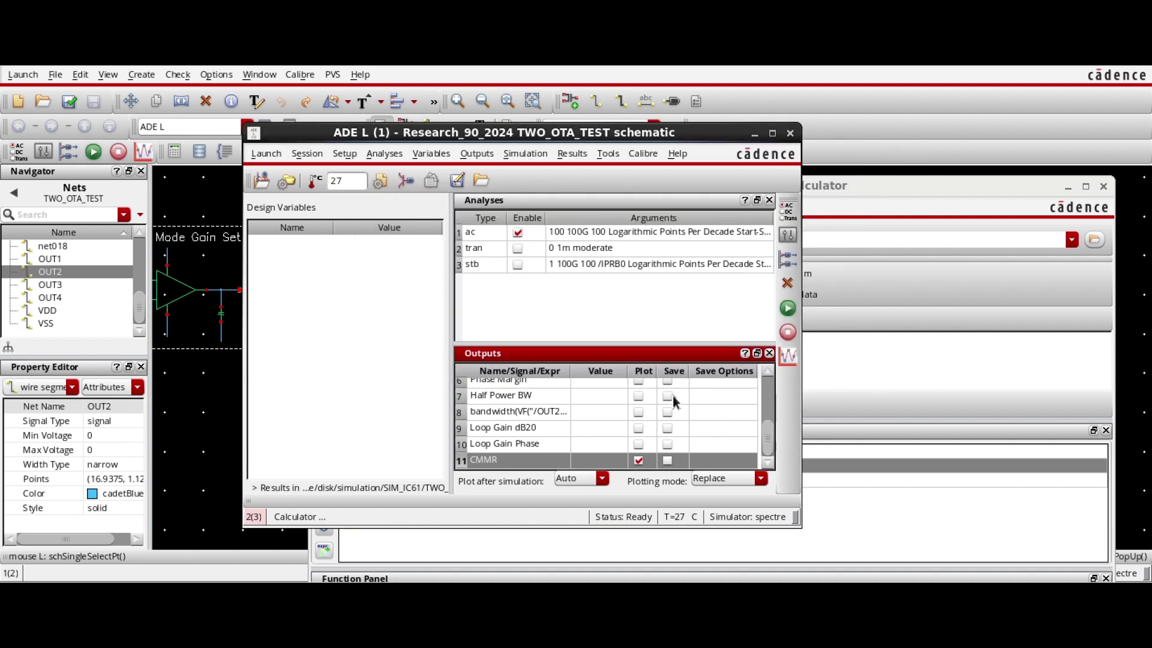
- Netlist and run the ac simulation with CMMR enabled for plotting
{"action": "scroll", "coordinate": [622, 435], "scroll_direction": "up", "scroll_amount": 1}
{"action": "scroll", "coordinate": [622, 435], "scroll_direction": "down", "scroll_amount": 1}
{"action": "left_click", "coordinate": [787, 307]}
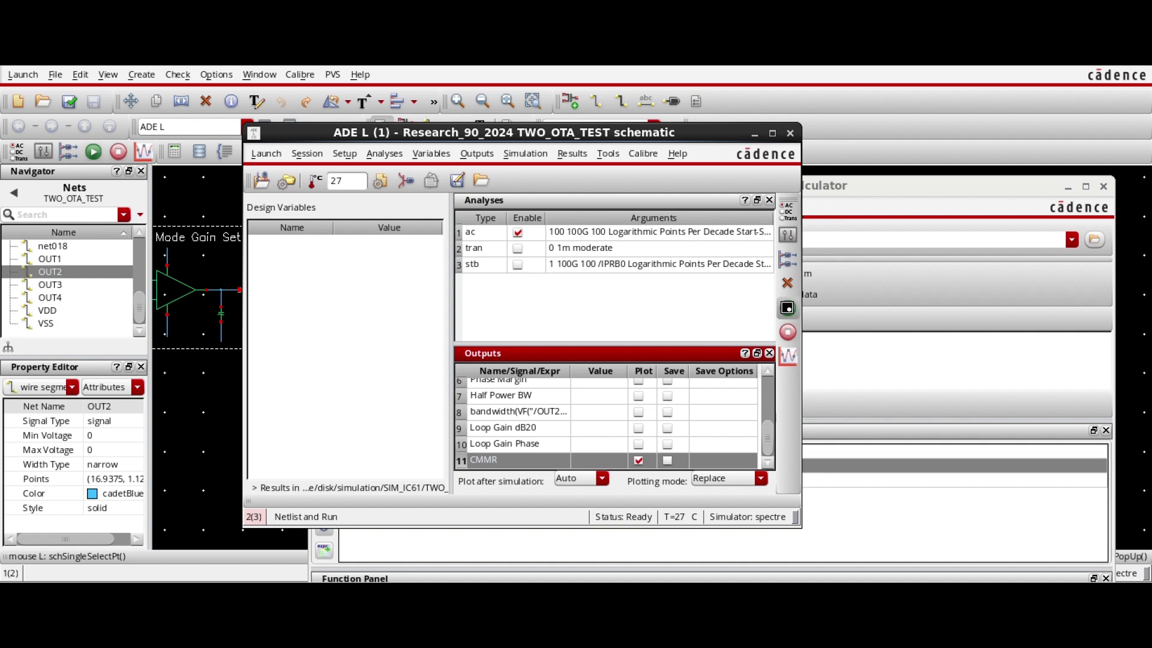
{"action": "left_click", "coordinate": [787, 308]}
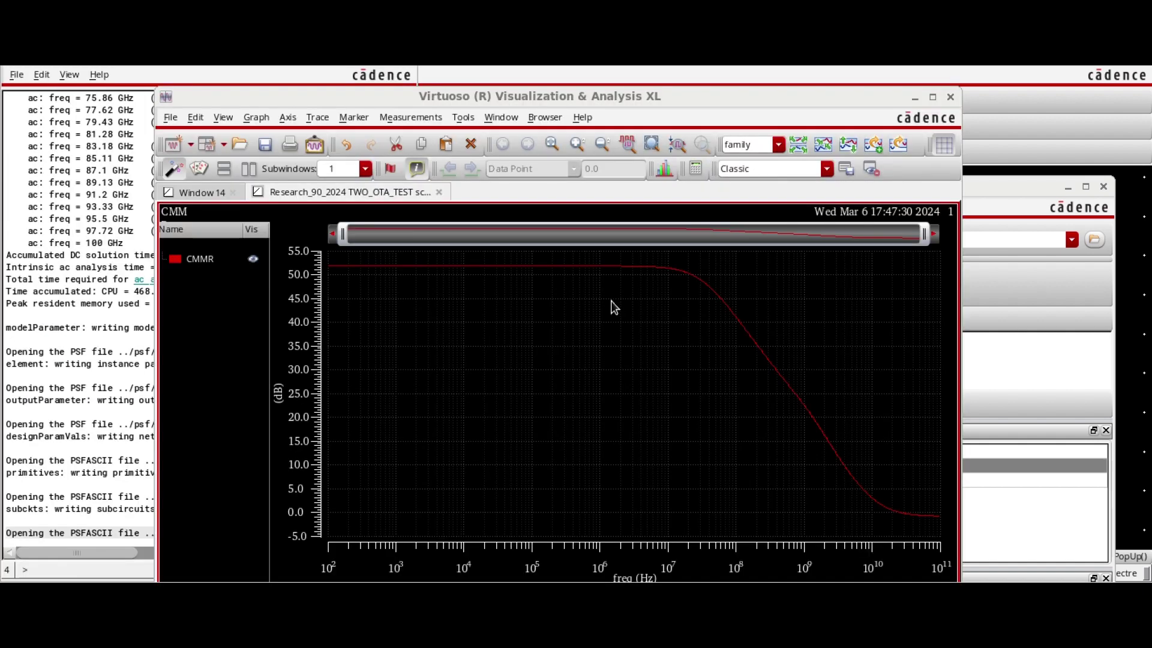
- Enable plotting of Common Mode Gain, Common Mode Phase, Open Lopp Gain and Open Loop Phase alongside CMMR, and rerun the simulation
{"action": "left_click", "coordinate": [915, 101]}
{"action": "scroll", "coordinate": [672, 426], "scroll_direction": "up", "scroll_amount": 3}
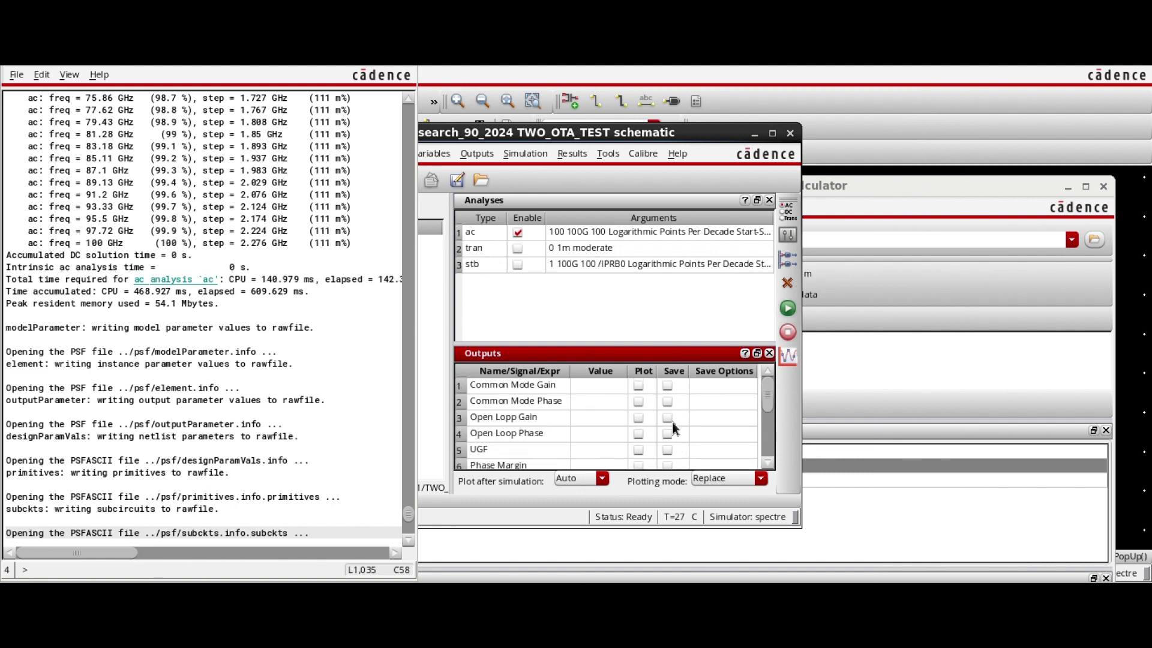
{"action": "left_click", "coordinate": [635, 390]}
{"action": "left_click", "coordinate": [638, 385]}
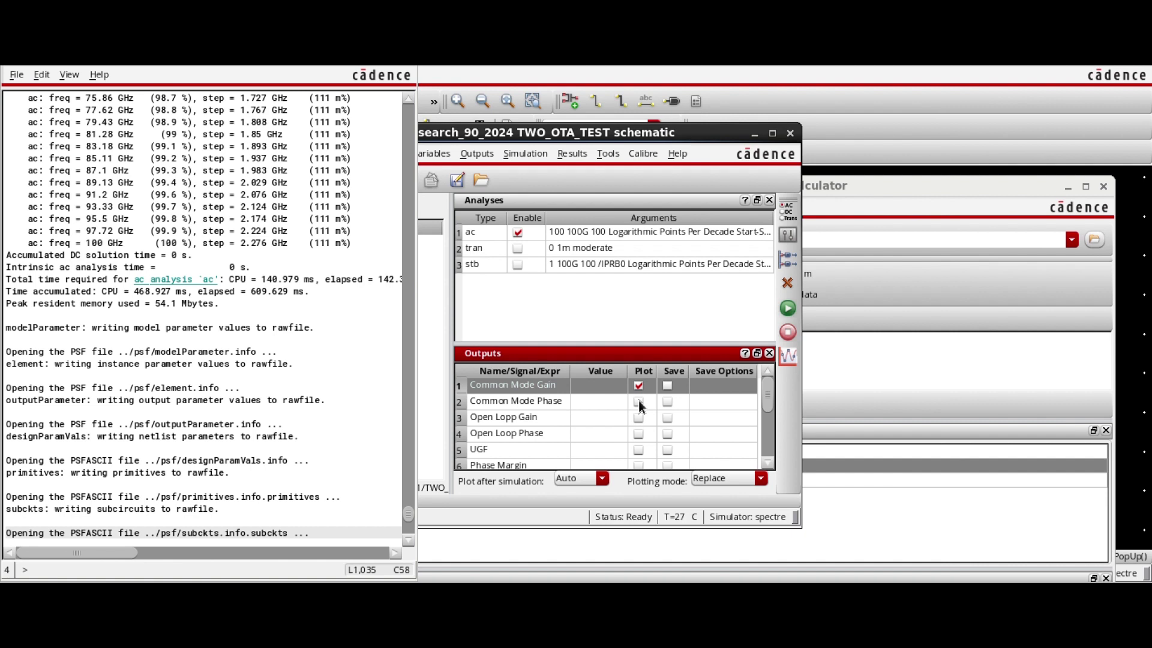
{"action": "left_click", "coordinate": [638, 401]}
{"action": "left_click", "coordinate": [634, 402]}
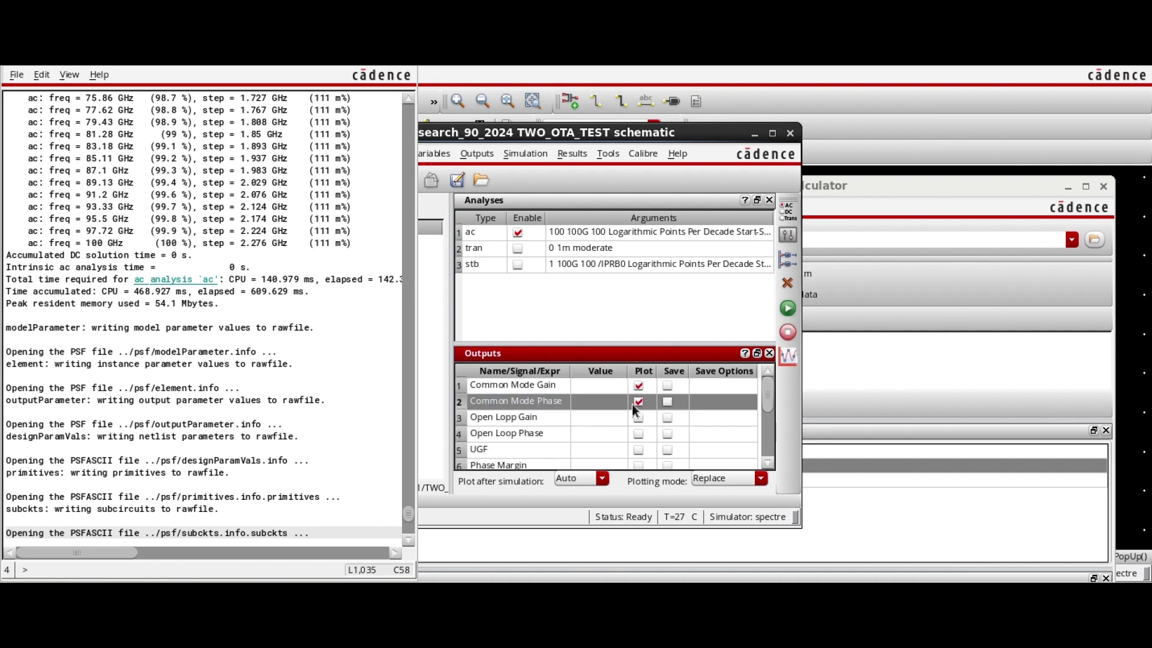
{"action": "scroll", "coordinate": [636, 433], "scroll_direction": "down", "scroll_amount": 2}
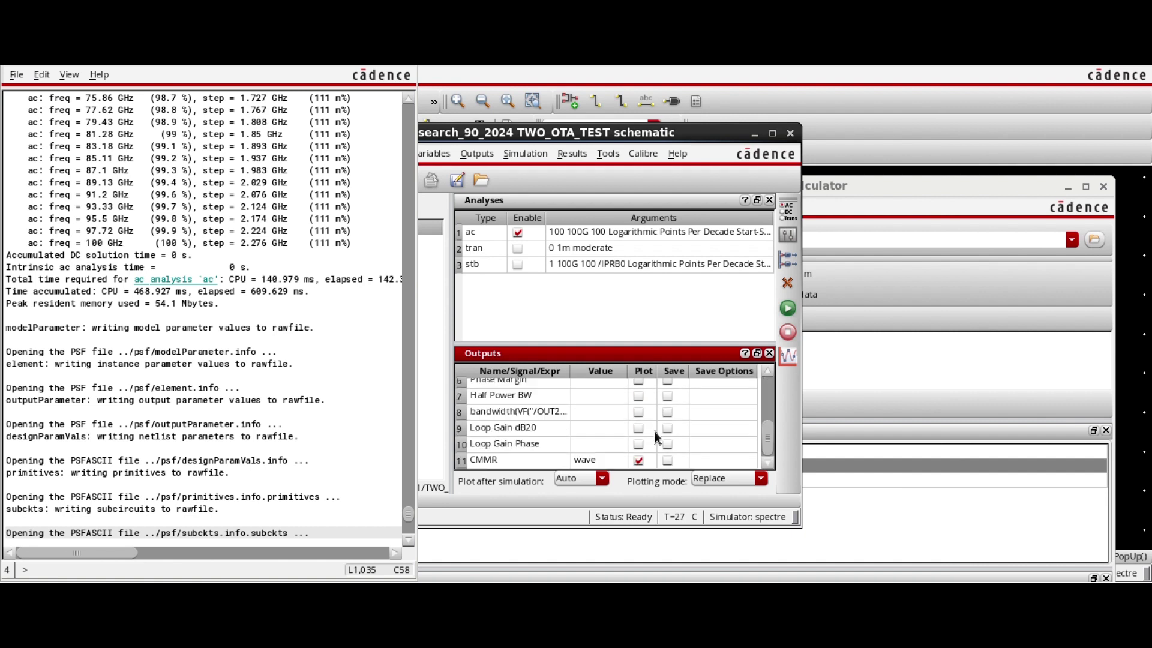
{"action": "left_click", "coordinate": [786, 310]}
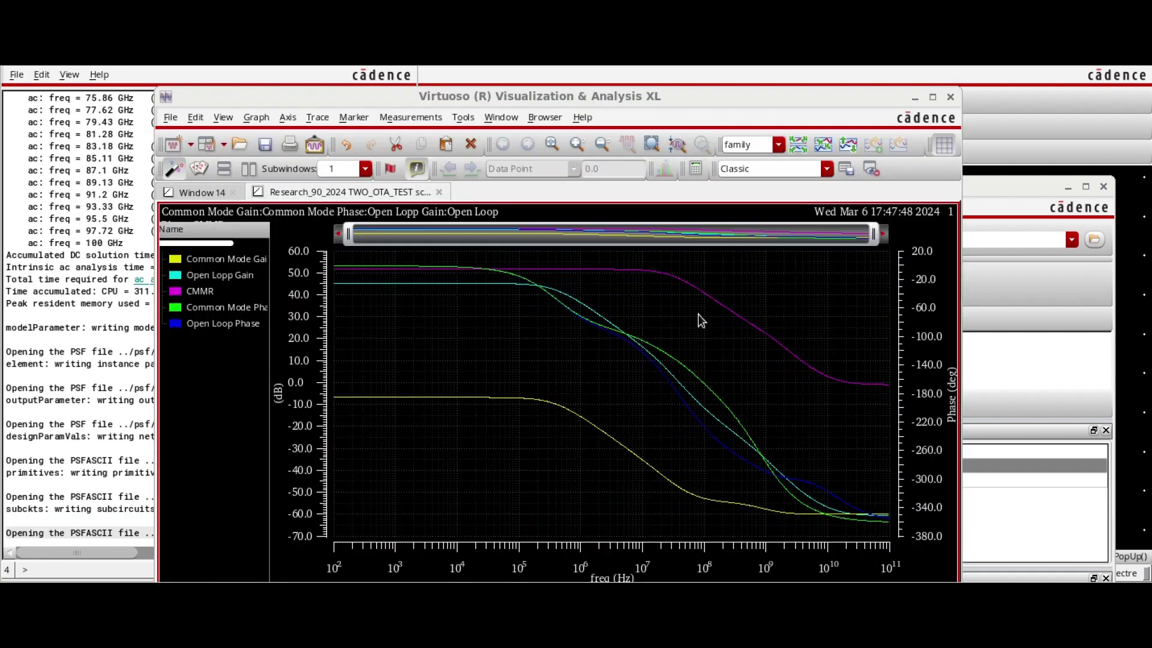
- Split the gain, CMMR and phase traces into separate strips, inspect each at low frequency, close the graph and reposition the ADE L window
{"action": "left_click", "coordinate": [800, 145]}
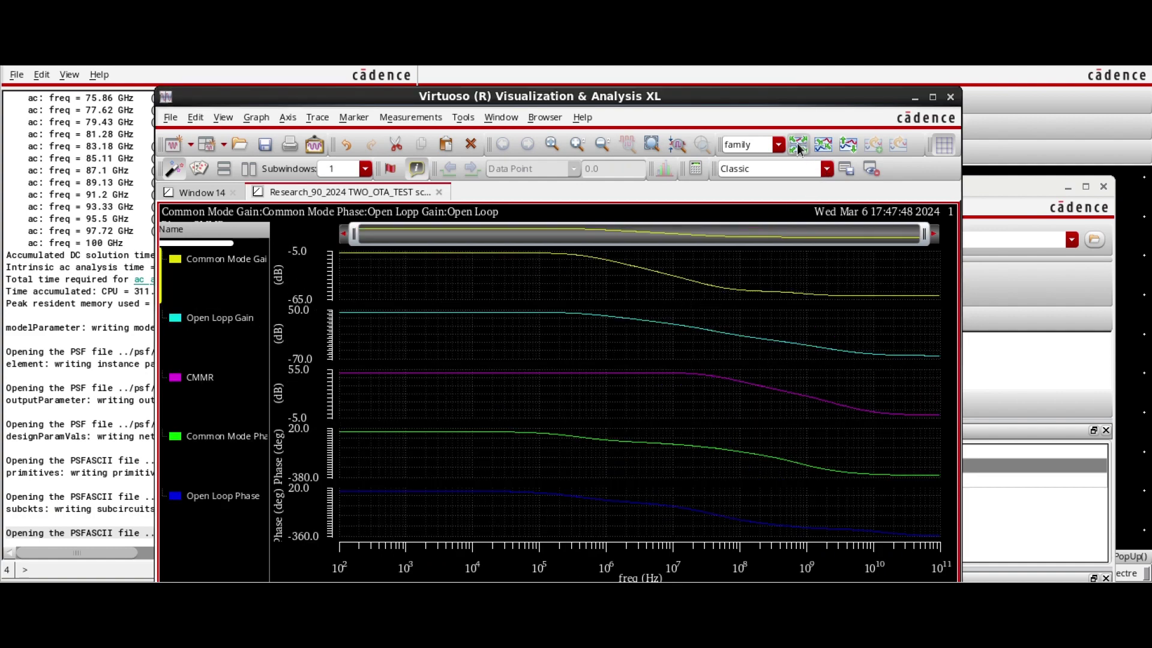
{"action": "left_click", "coordinate": [370, 254]}
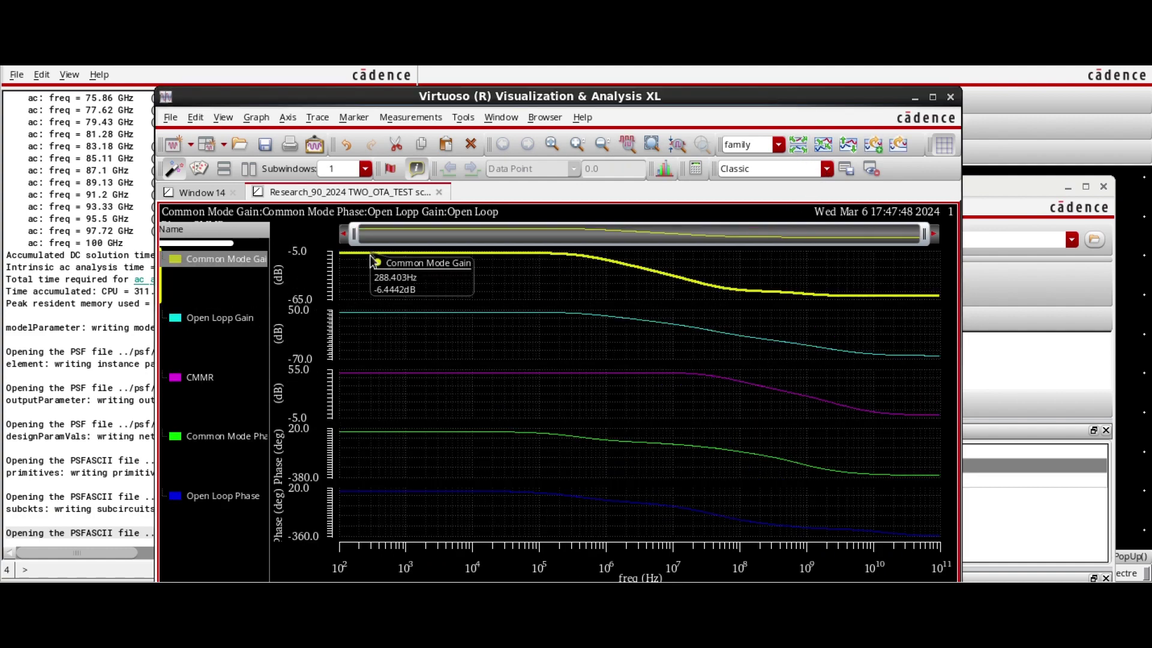
{"action": "left_click", "coordinate": [364, 312]}
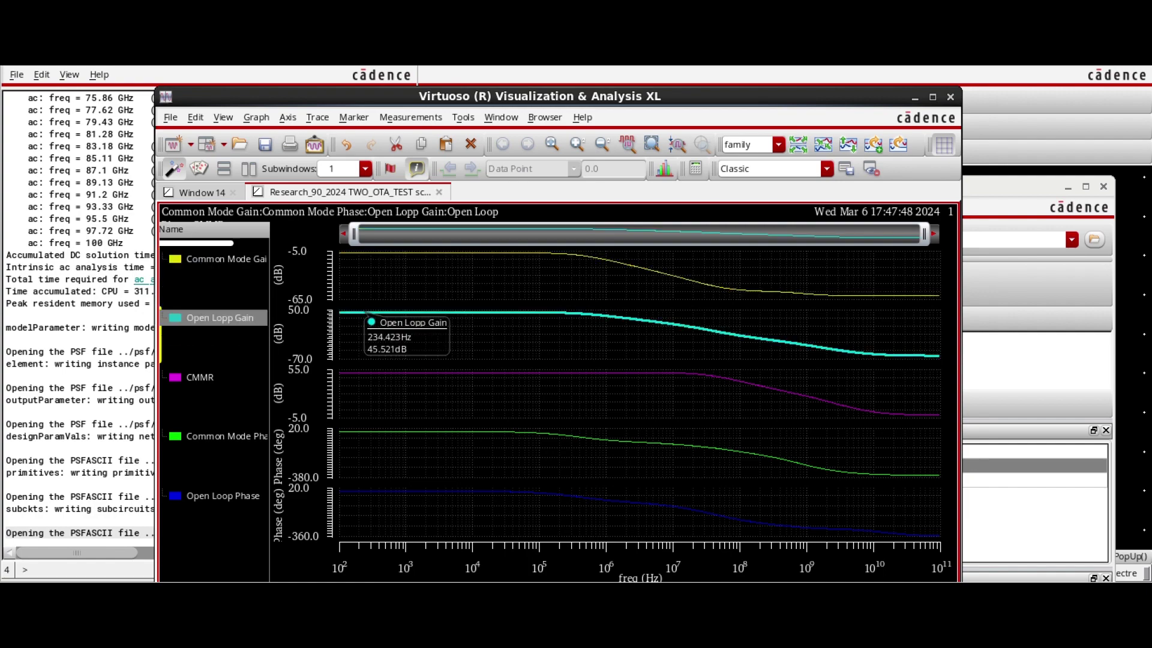
{"action": "left_click", "coordinate": [374, 380]}
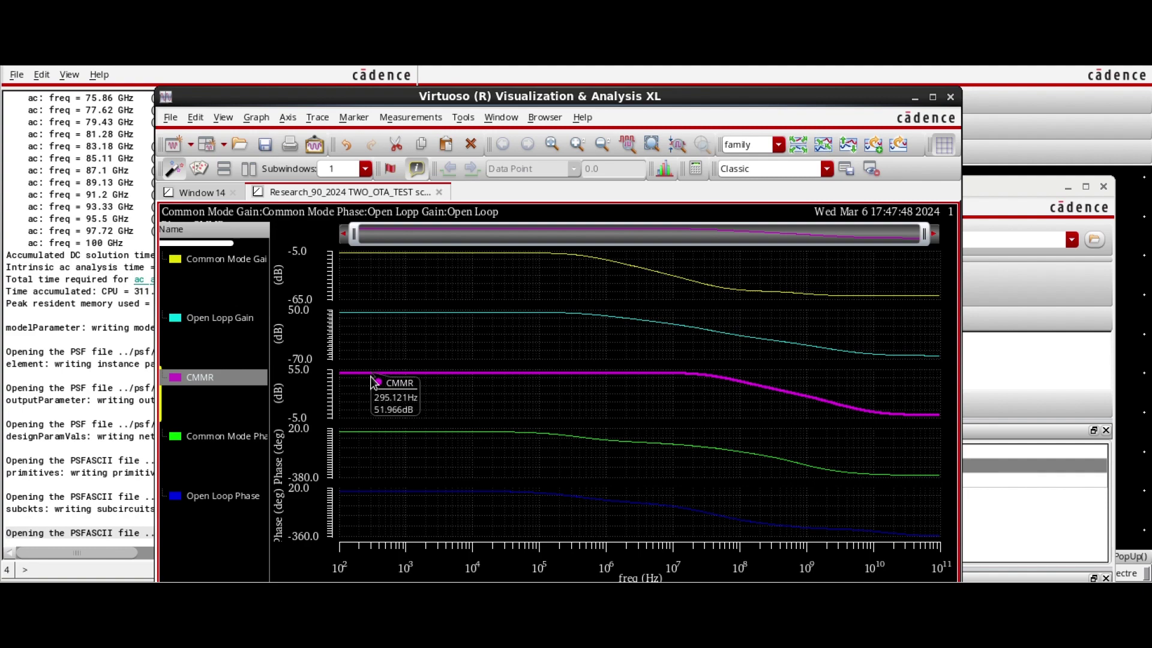
{"action": "left_click", "coordinate": [393, 437]}
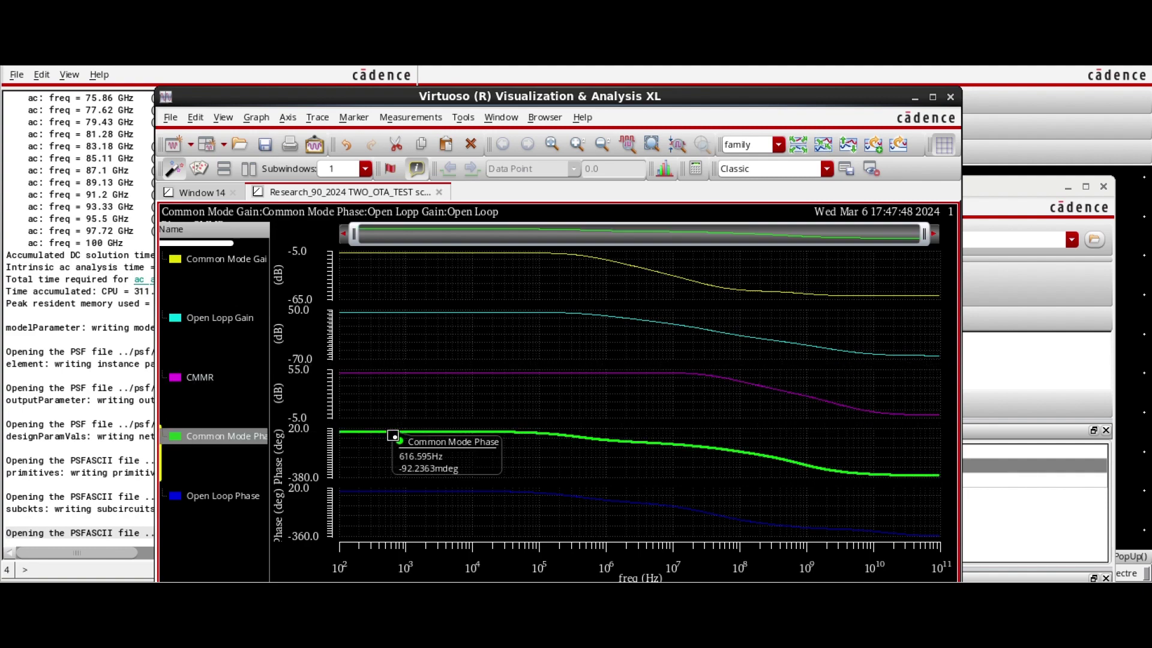
{"action": "left_click", "coordinate": [398, 482]}
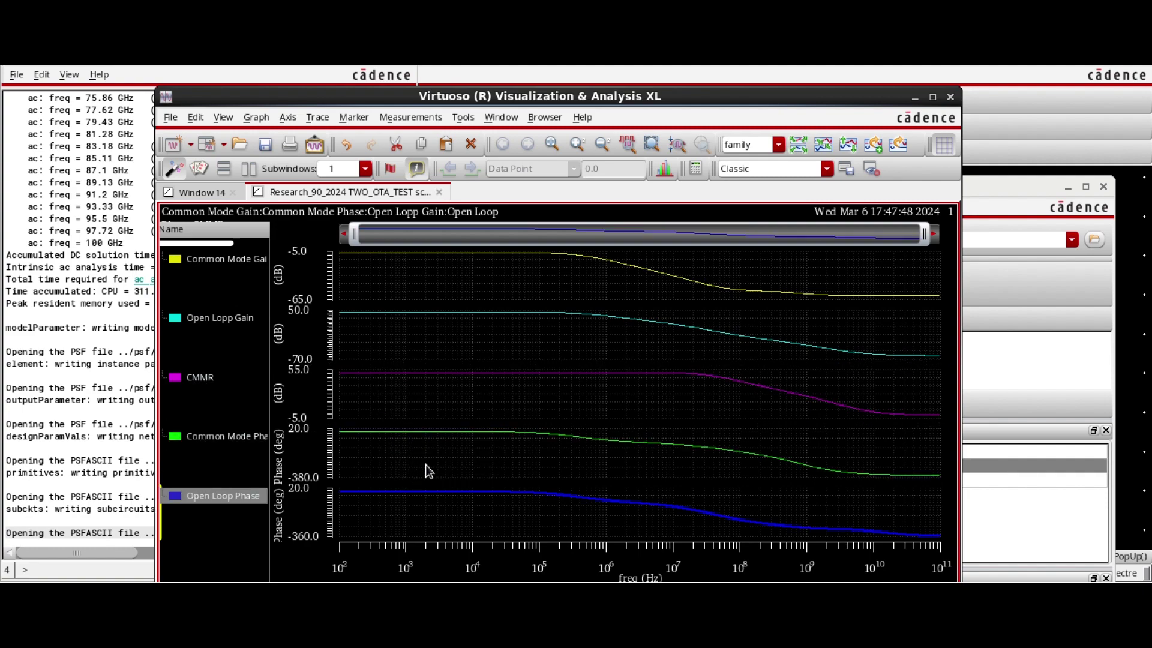
{"action": "left_click", "coordinate": [950, 97]}
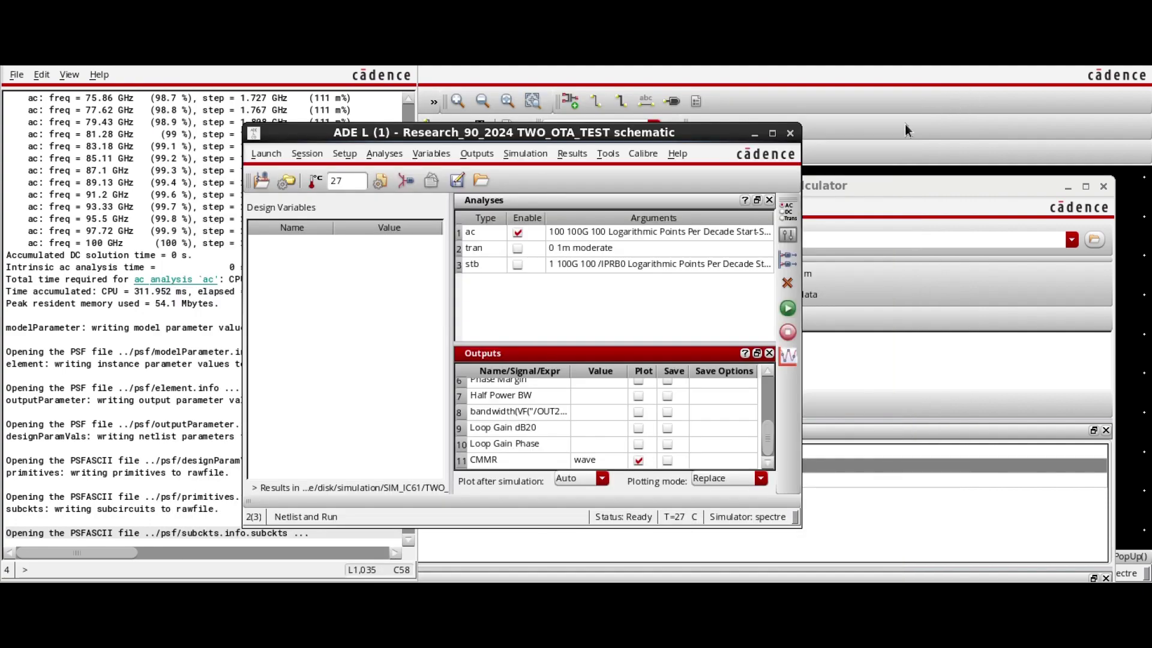
{"action": "left_click_drag", "start_coordinate": [577, 133], "coordinate": [658, 133]}
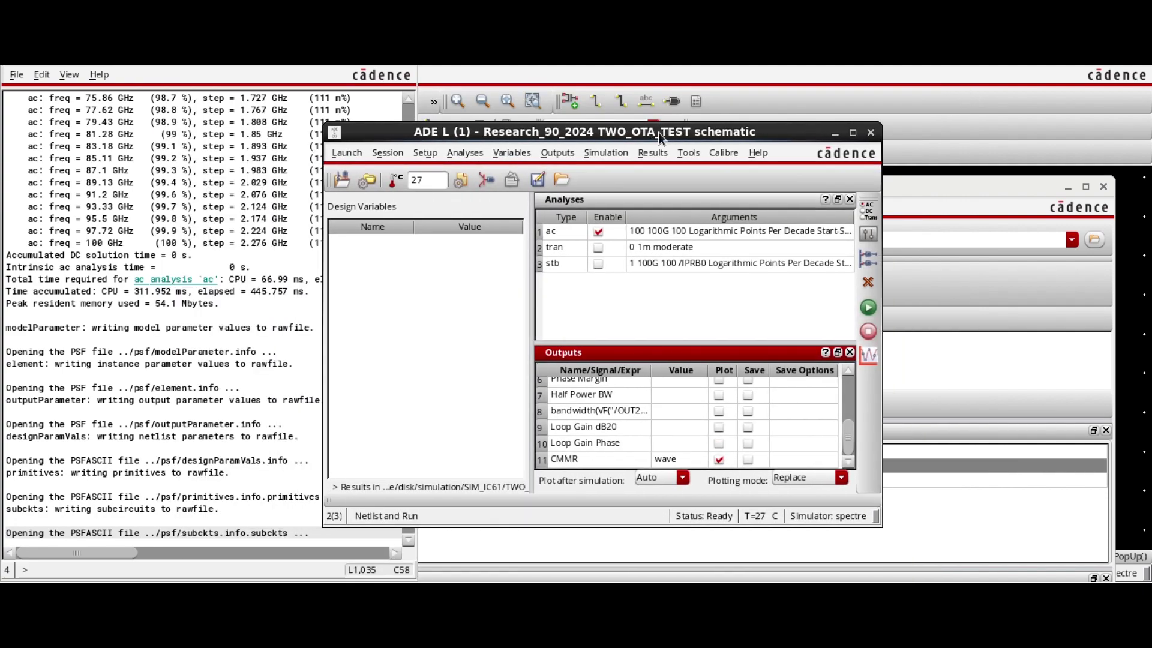